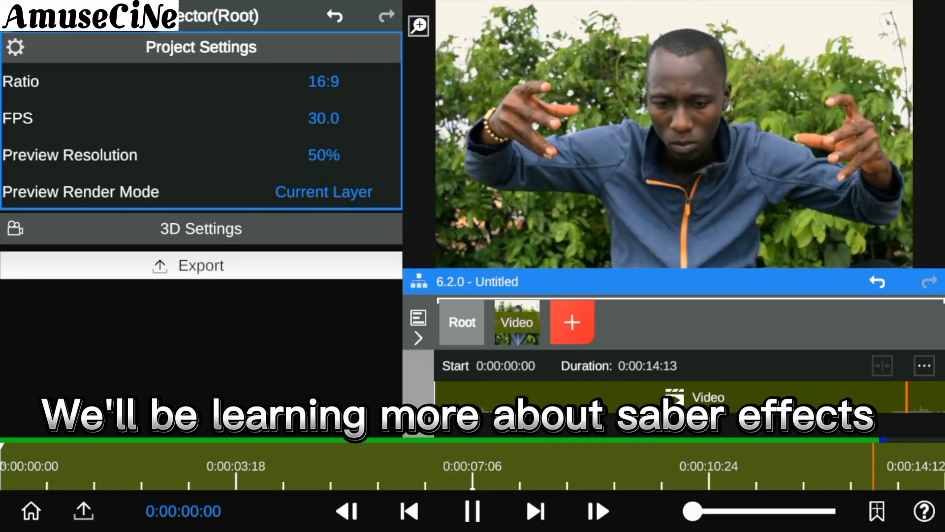
Step the Video clip to 0:00:02:12, where the man's hands are apart, and bookmark that frame
left_click(515, 325)
left_click(140, 114)
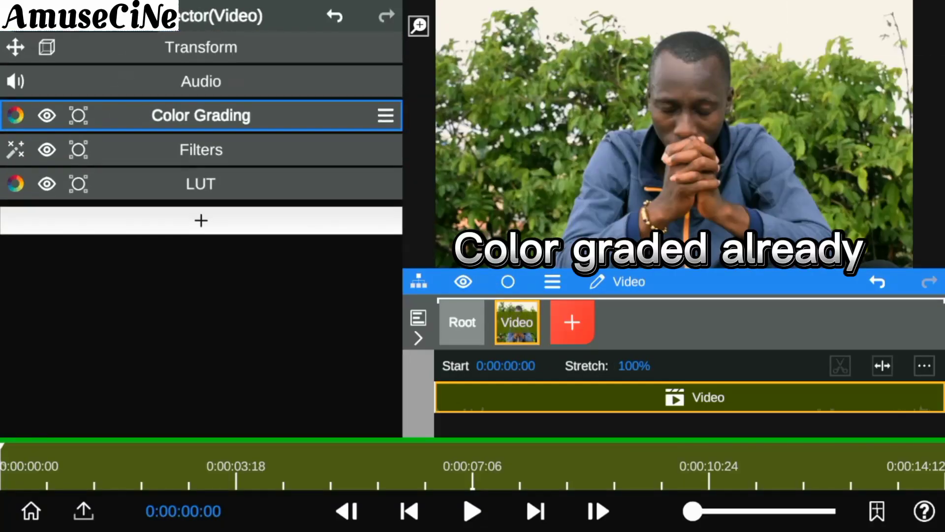
left_click(472, 511)
left_click(354, 511)
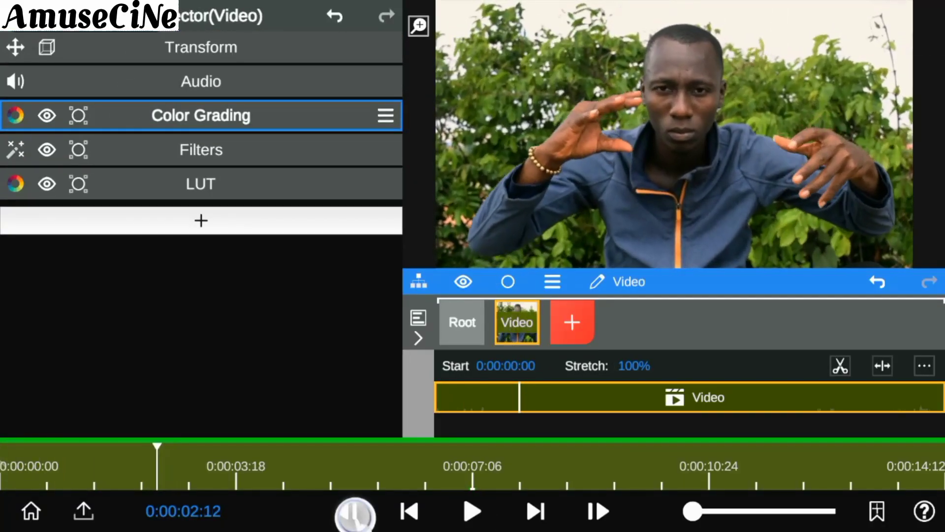
left_click(355, 511)
left_click(598, 511)
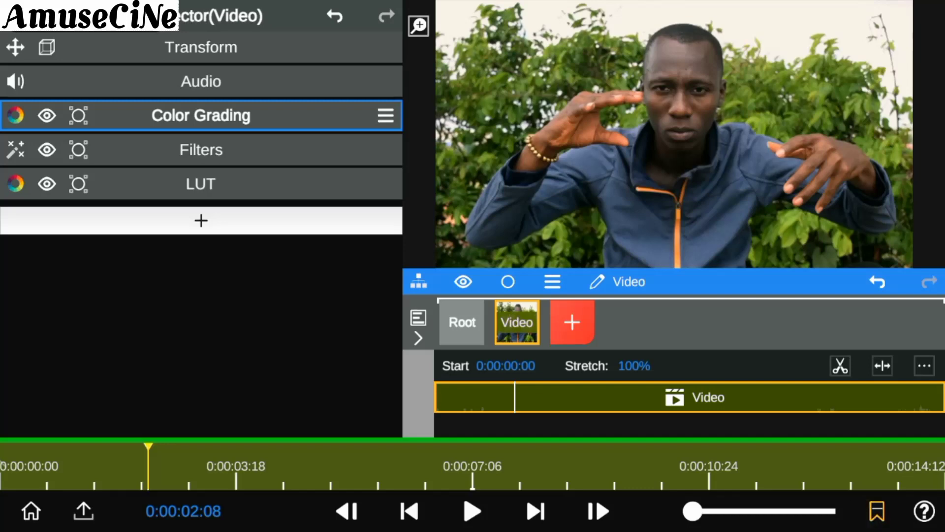
left_click(598, 511)
left_click(347, 511)
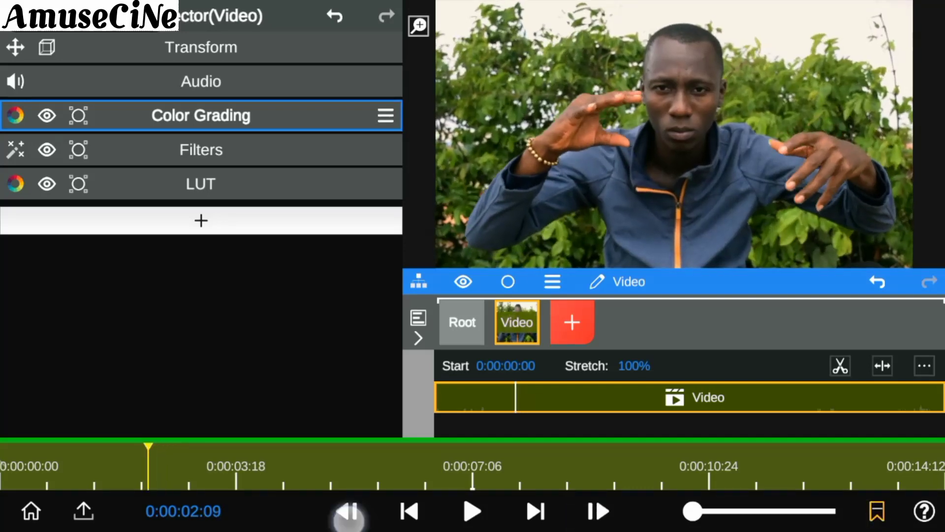
left_click(598, 511)
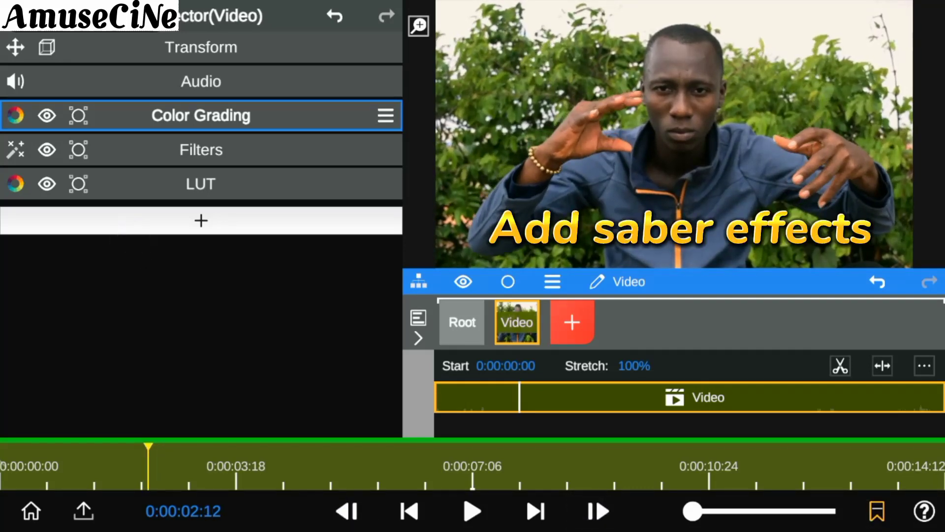
Add a Saber Path effect to the clip and hide its glow so the video shows
left_click(201, 220)
left_click(67, 129)
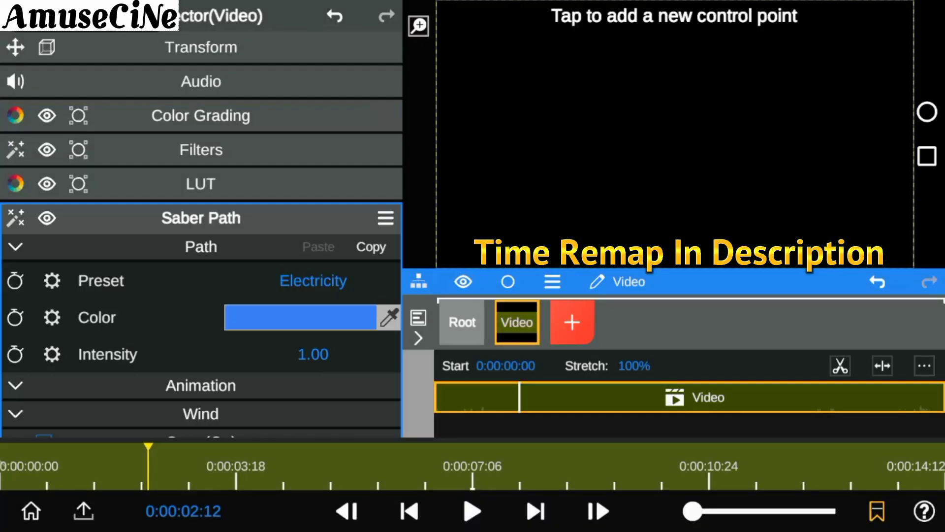
left_click(46, 218)
scroll(200, 295, "down", 1)
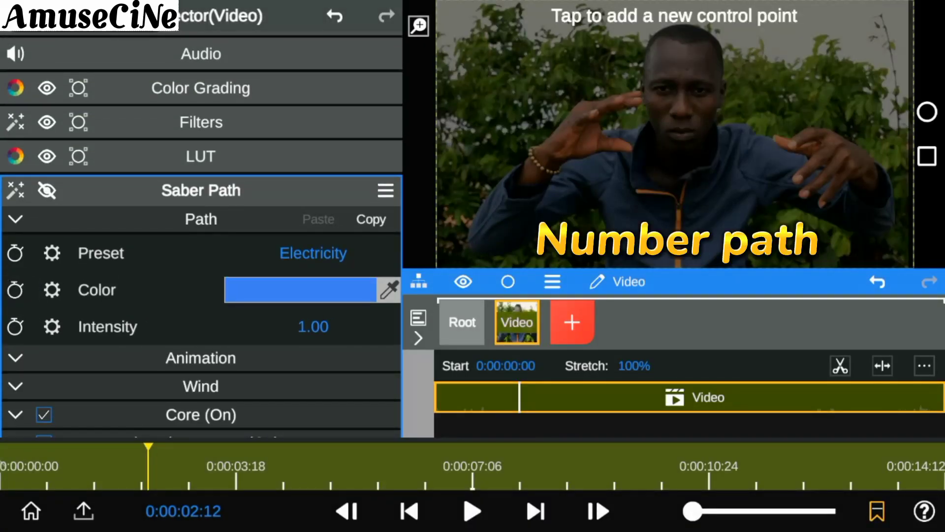
Place five blue Electricity path points across the man's left and right hands
left_click(624, 146)
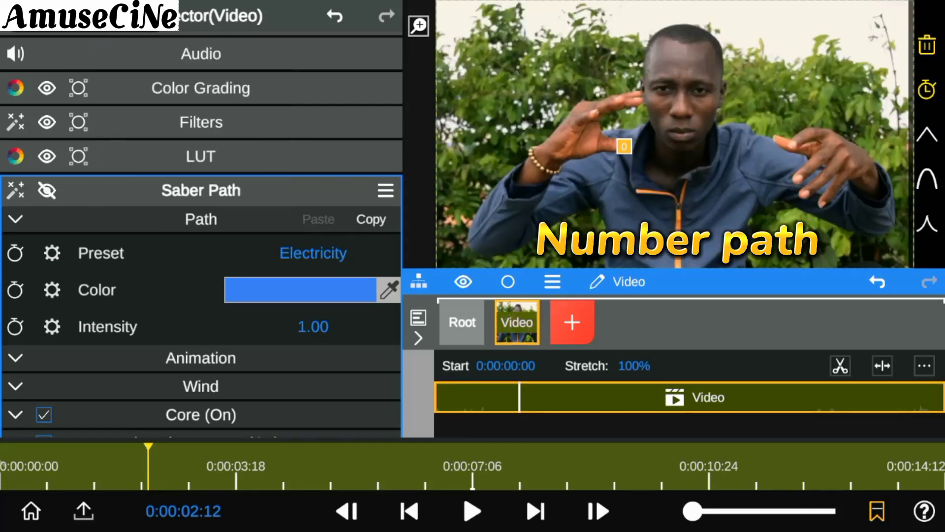
left_click_drag(793, 190, 798, 192)
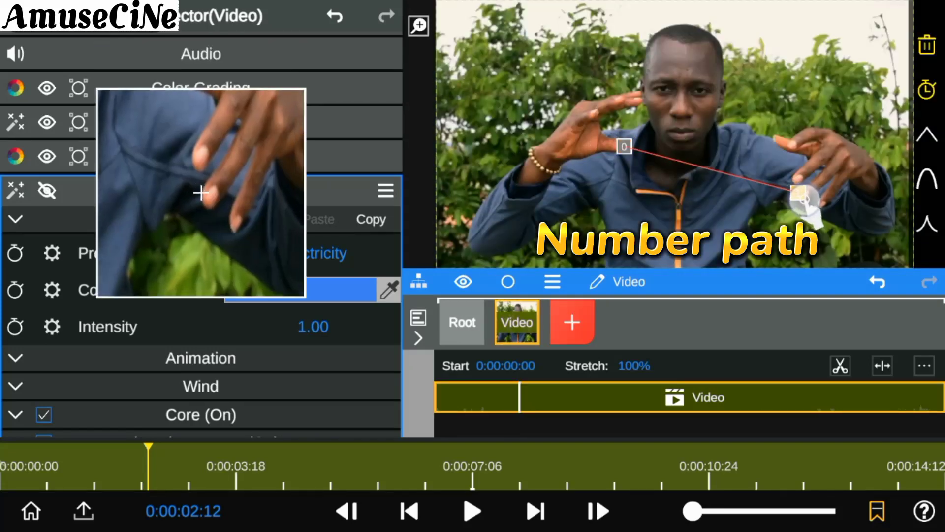
left_click(635, 100)
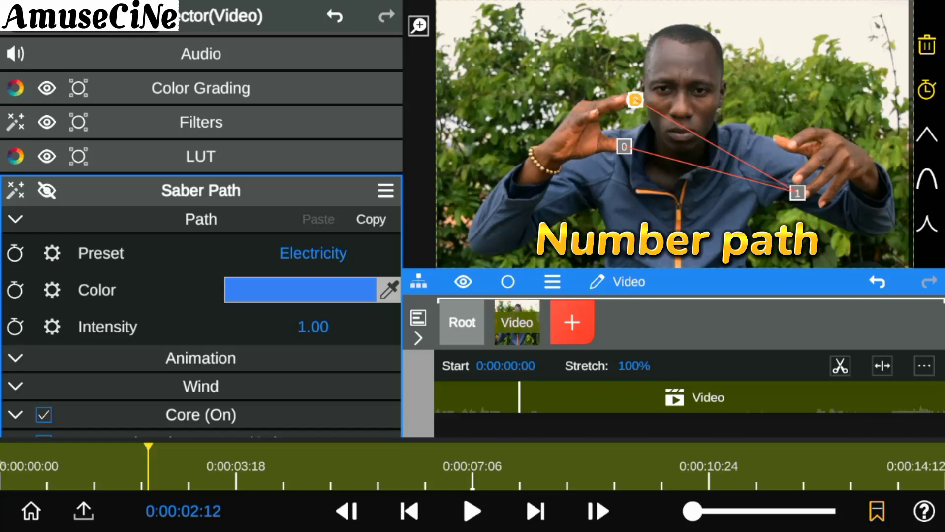
left_click_drag(766, 133, 785, 144)
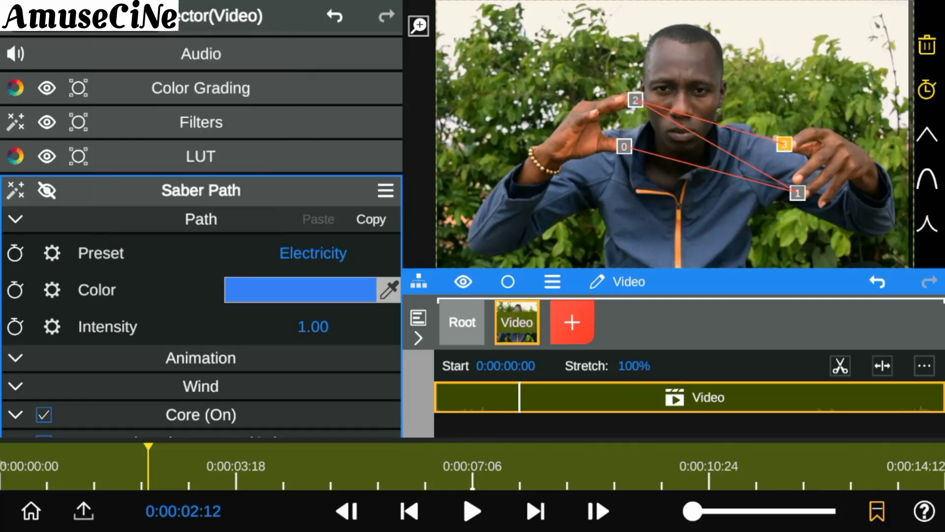
left_click(39, 202)
left_click(141, 219)
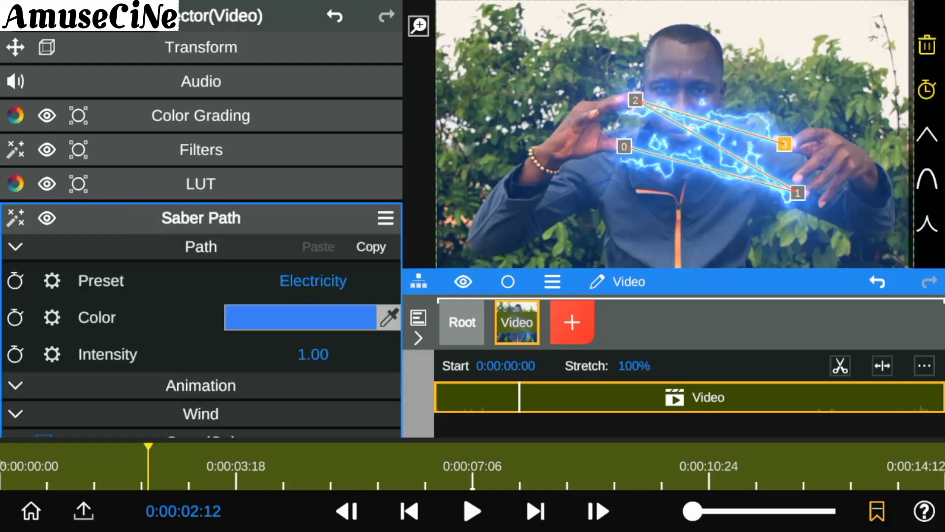
left_click(591, 118)
left_click(128, 232)
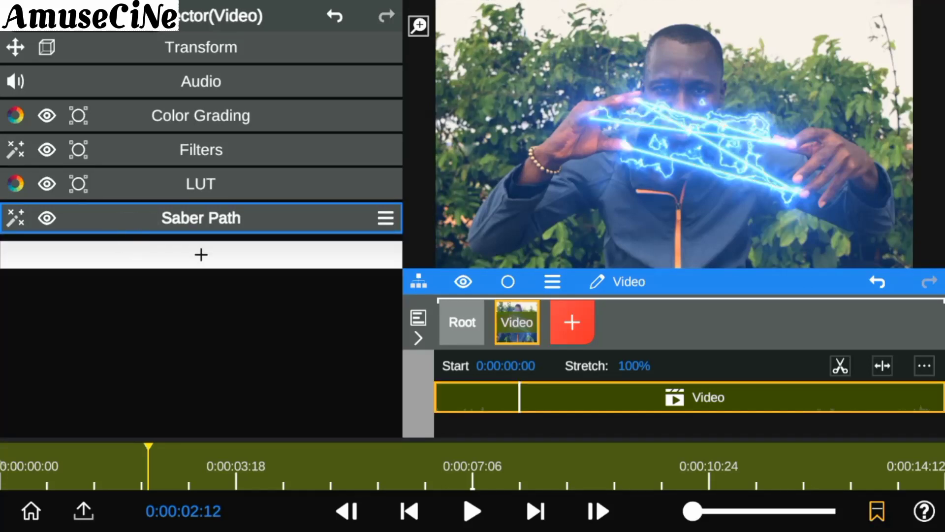
Reposition the saber path point on the left hand and preview the lightning
left_click(130, 226)
left_click_drag(593, 118, 595, 105)
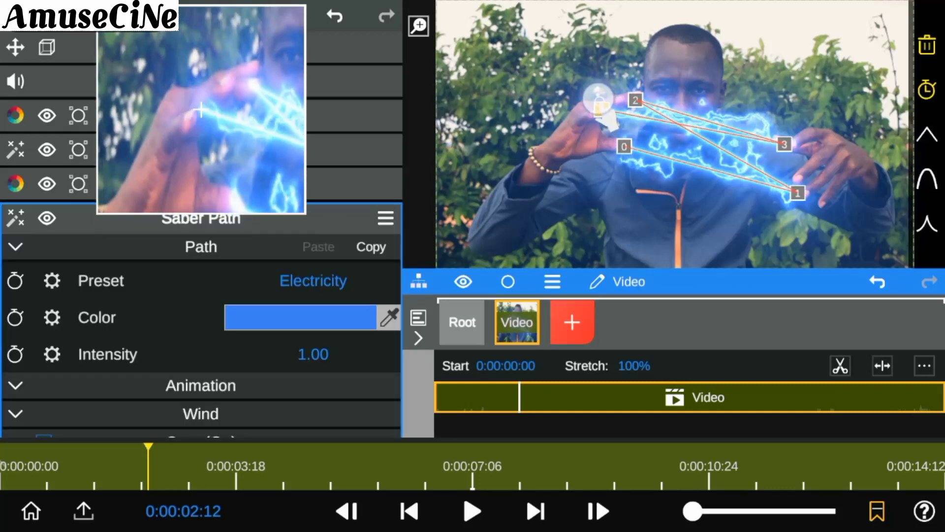
left_click(201, 217)
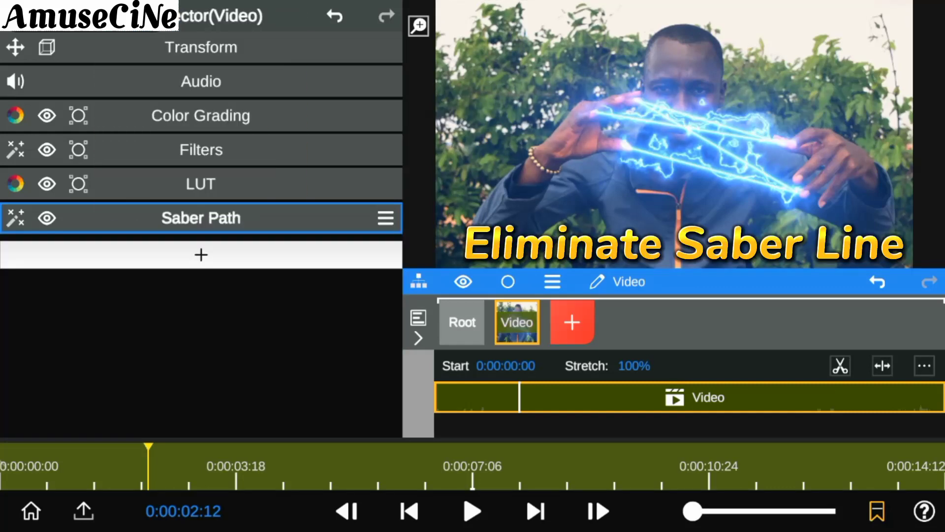
left_click(134, 219)
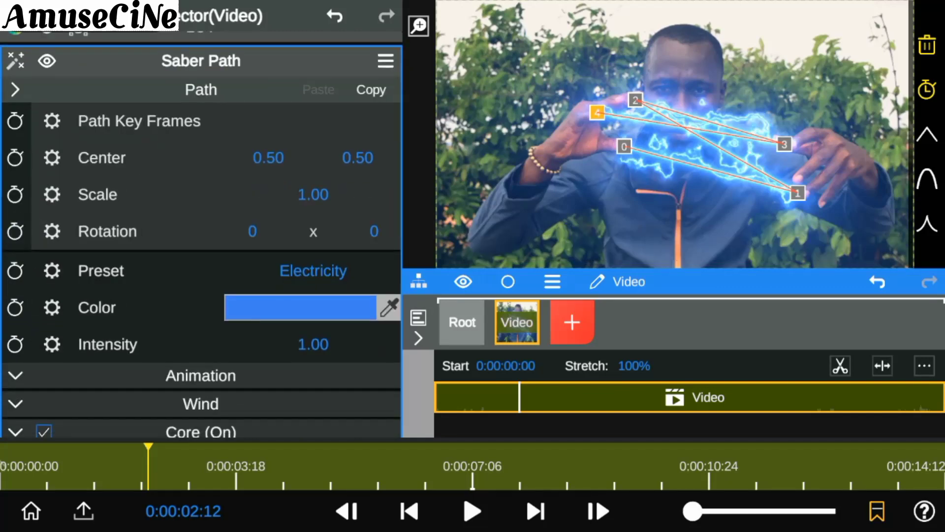
Thin the saber core by setting Core Size to 0.03
scroll(201, 222, "down", 3)
left_click(201, 306)
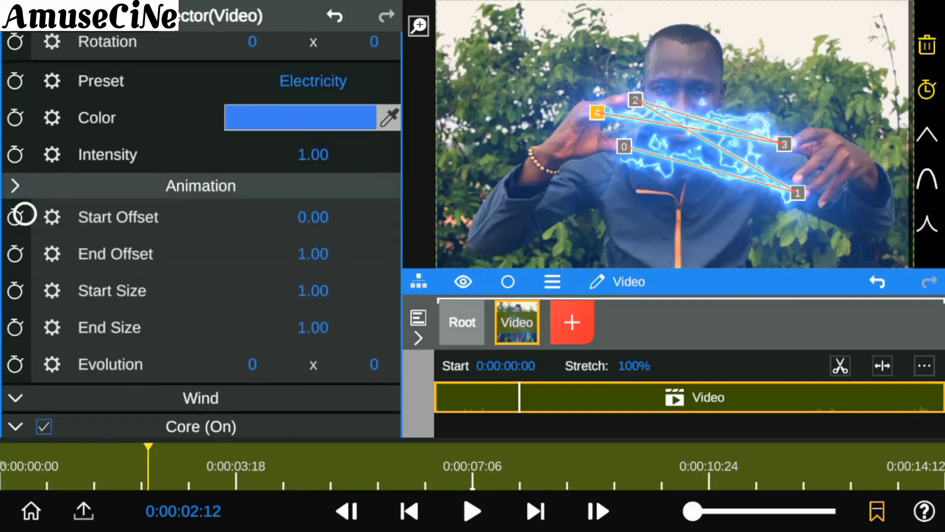
left_click(201, 183)
left_click(200, 325)
scroll(200, 236, "down", 3)
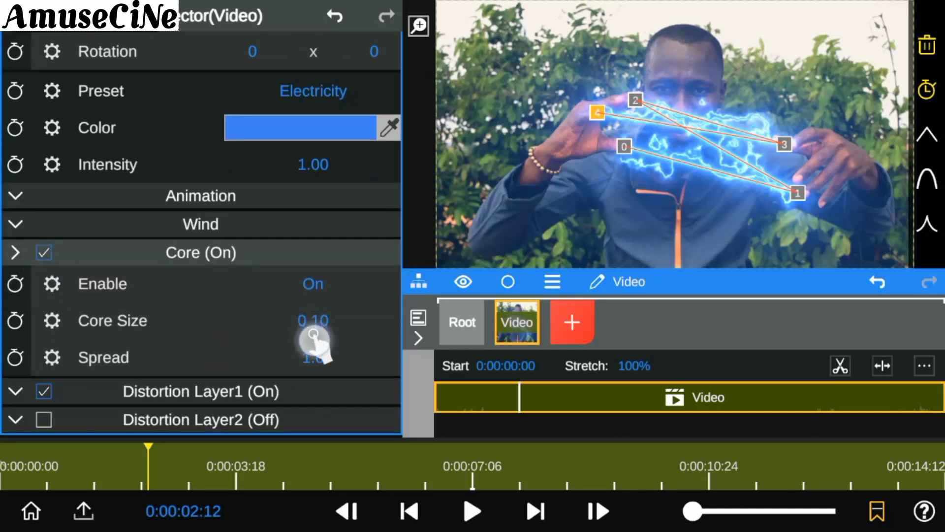
mouse_move(314, 338)
left_mouse_down()
mouse_move(276, 339)
mouse_move(327, 347)
mouse_move(319, 399)
left_mouse_up()
left_click_drag(31, 224, 46, 437)
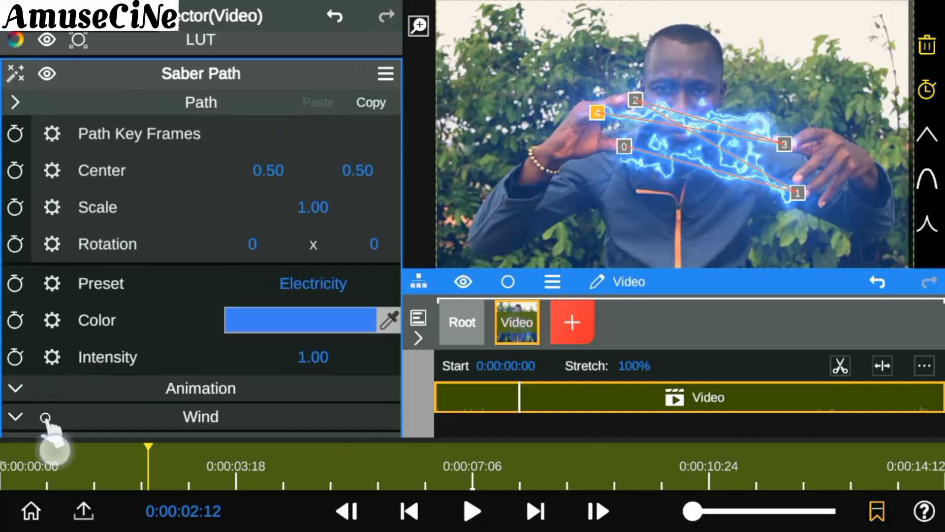
left_click(201, 72)
Enable Distortion Layer2 and set its Size to 0.03
left_click(143, 226)
left_click_drag(42, 300, 29, 123)
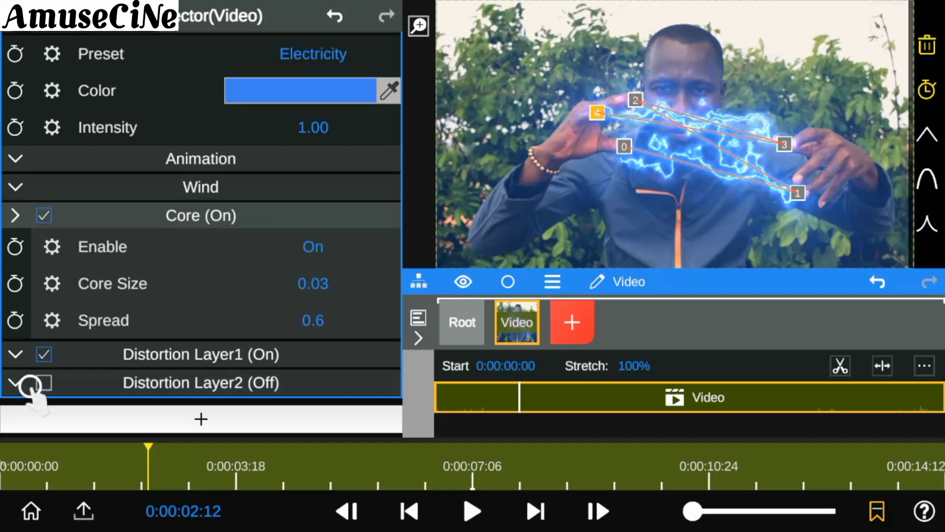
left_click(29, 385)
left_click(17, 384)
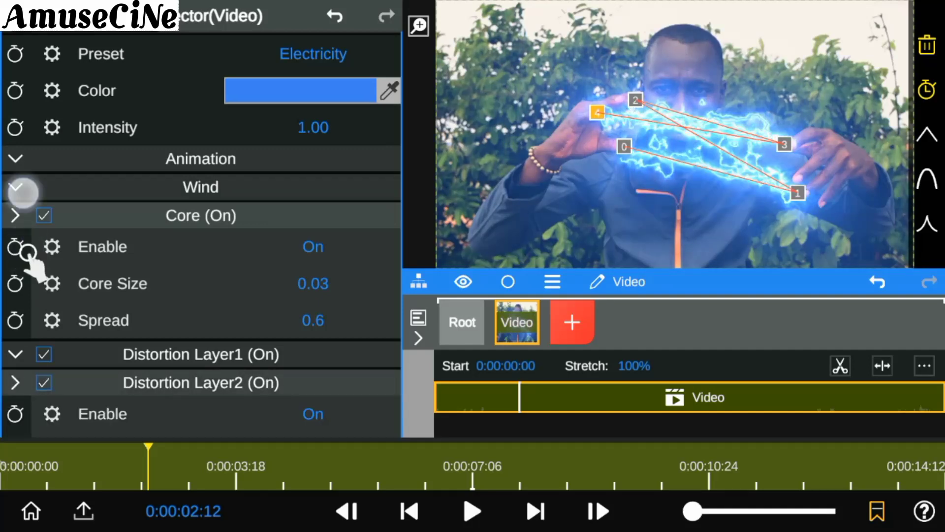
left_click_drag(26, 249, 22, 131)
left_click_drag(46, 371, 45, 233)
left_click_drag(315, 295, 311, 344)
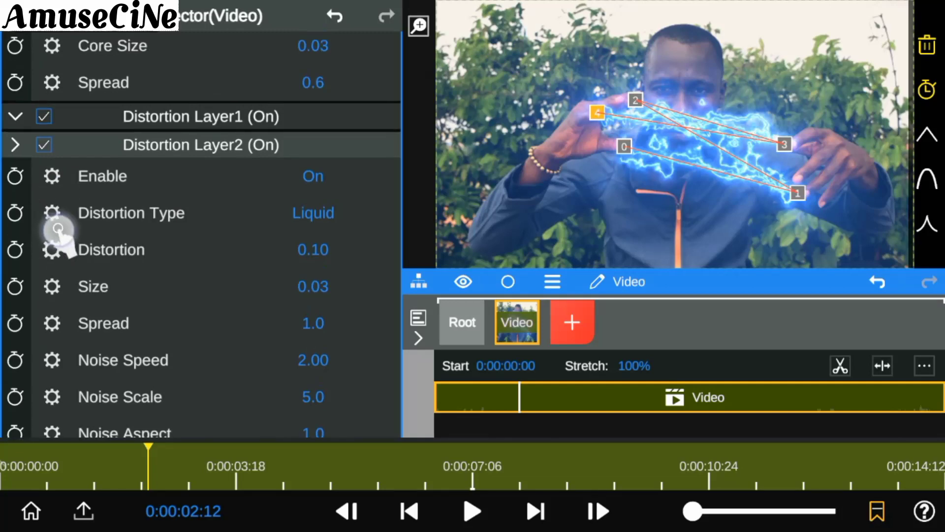
left_click_drag(25, 245, 89, 395)
left_click_drag(93, 261, 99, 394)
Raise the saber Intensity from 1.11 to 1.22
left_click_drag(99, 148, 98, 404)
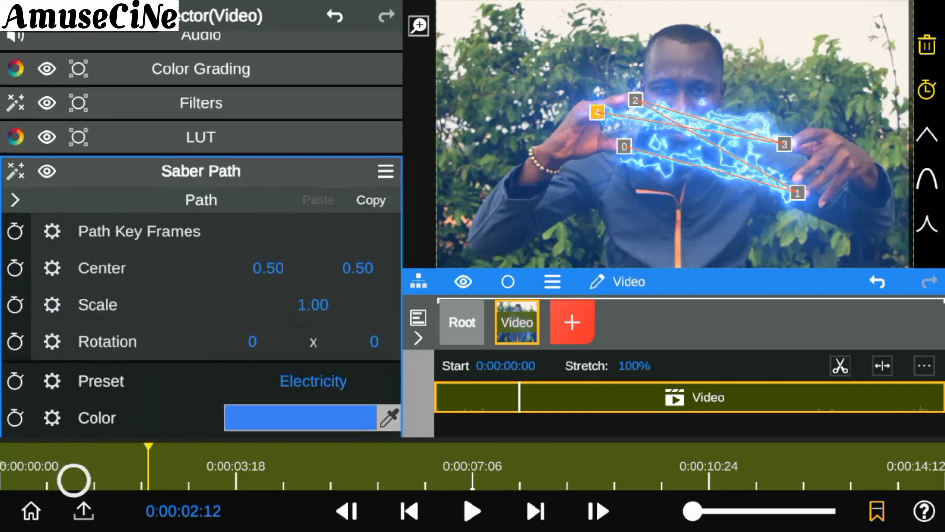
left_click(138, 172)
left_click(127, 221)
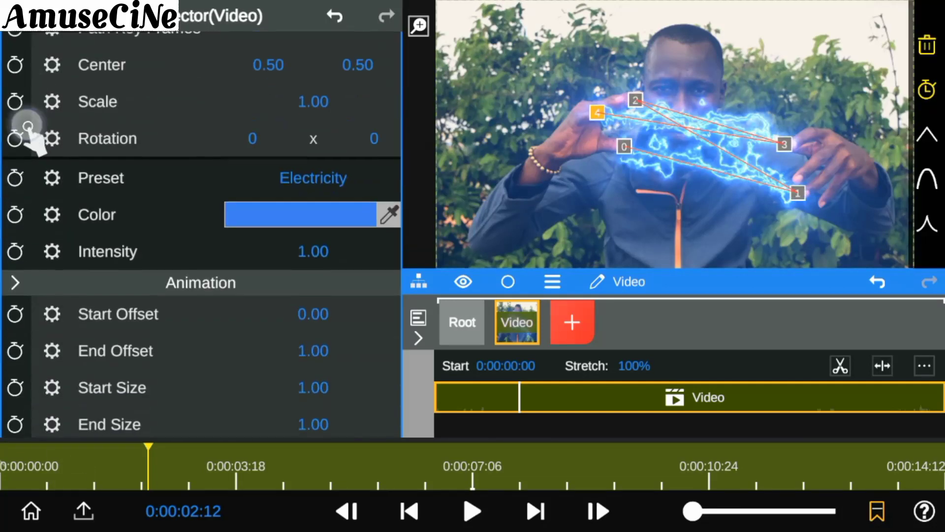
left_click_drag(148, 148, 148, 382)
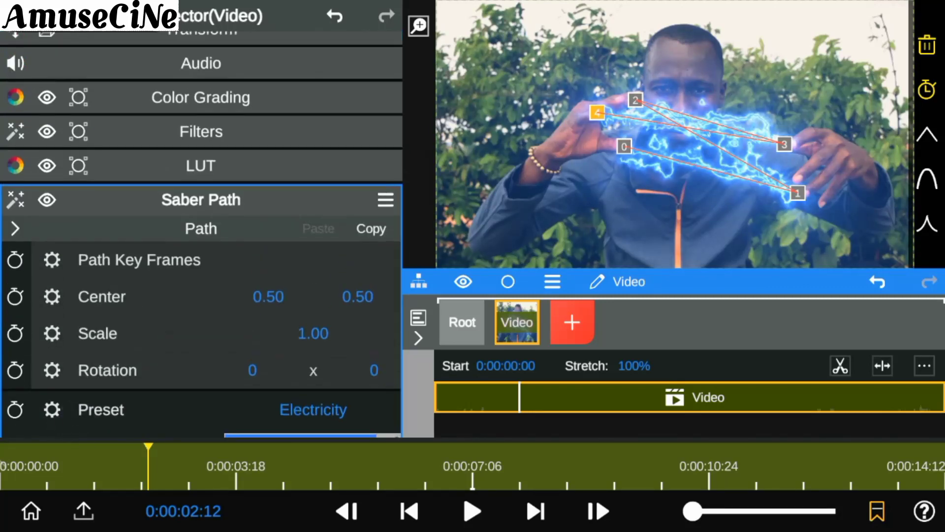
left_click(138, 197)
left_click(137, 215)
left_click_drag(64, 276, 63, 112)
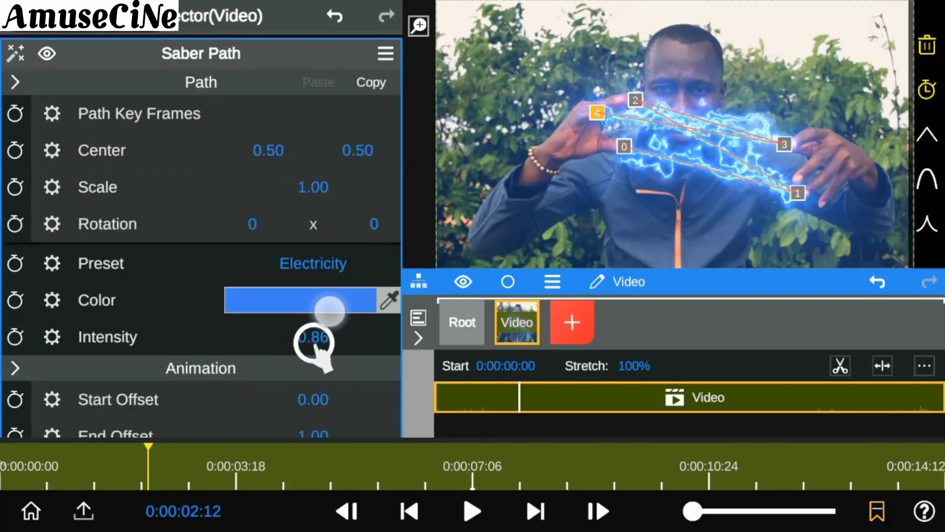
left_click_drag(314, 339, 345, 340)
Turn off the saber's core
left_click(201, 53)
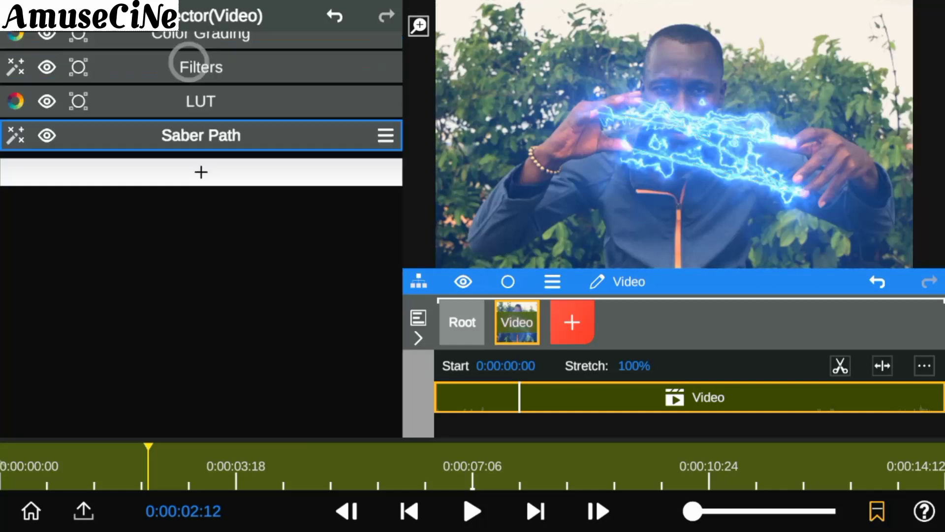
left_click_drag(185, 65, 185, 151)
left_click(182, 219)
mouse_move(197, 374)
left_mouse_down()
mouse_move(196, 128)
mouse_move(197, 369)
left_mouse_up()
left_click(43, 253)
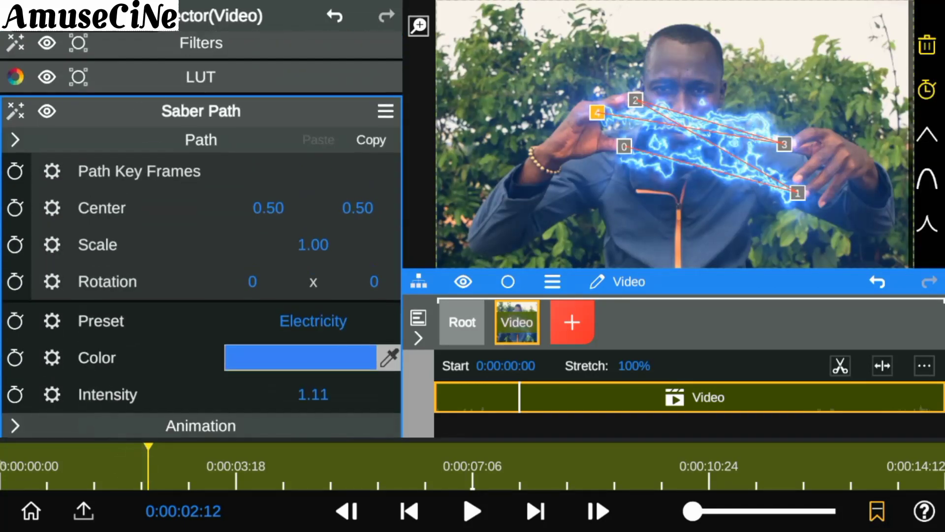
left_click(201, 105)
Try shrinking the saber's End Size, then undo it, leaving End Size at 0.51
left_click(123, 231)
left_click_drag(23, 303, 22, 150)
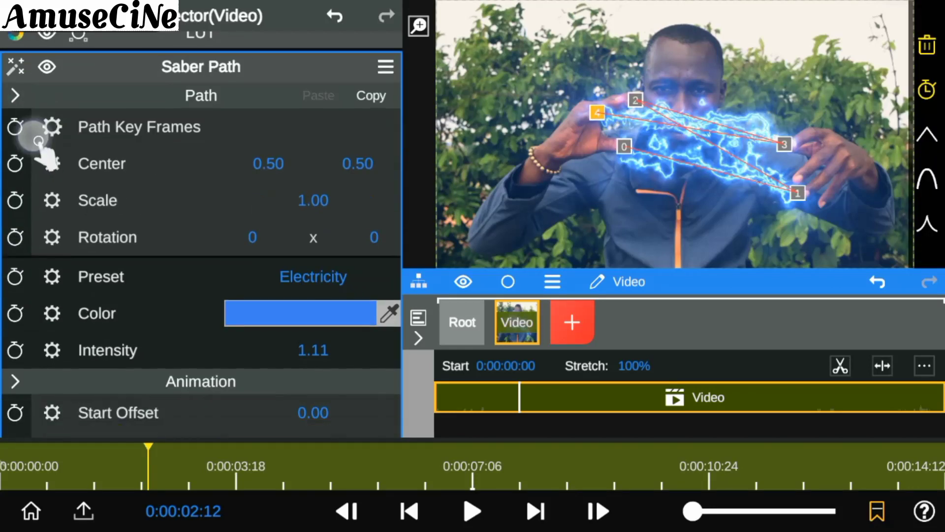
left_click_drag(316, 341, 335, 342)
left_click_drag(24, 302, 25, 192)
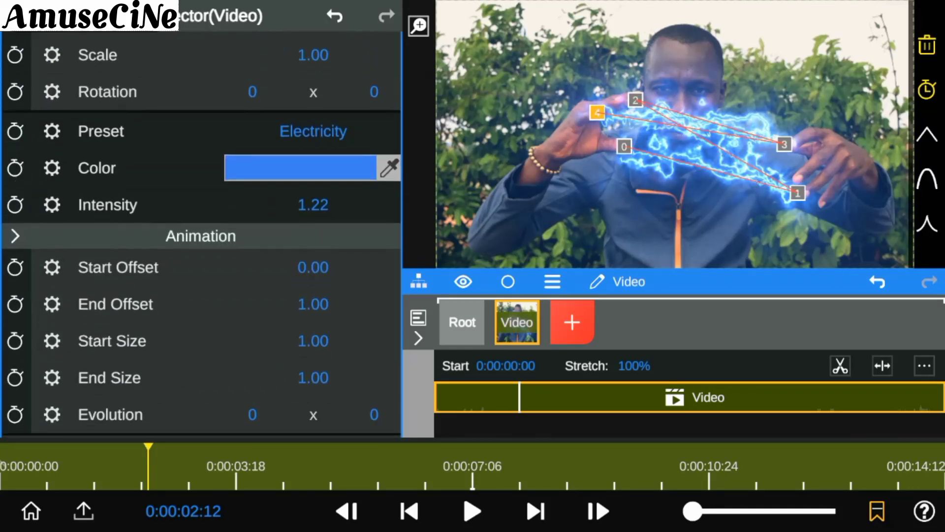
left_click_drag(73, 278, 51, 105)
left_click_drag(66, 322, 66, 359)
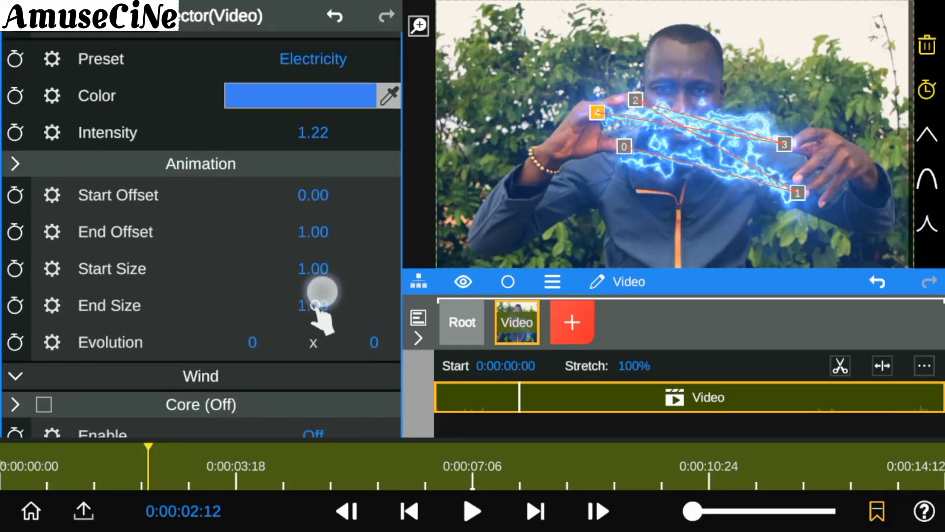
left_click_drag(317, 303, 358, 441)
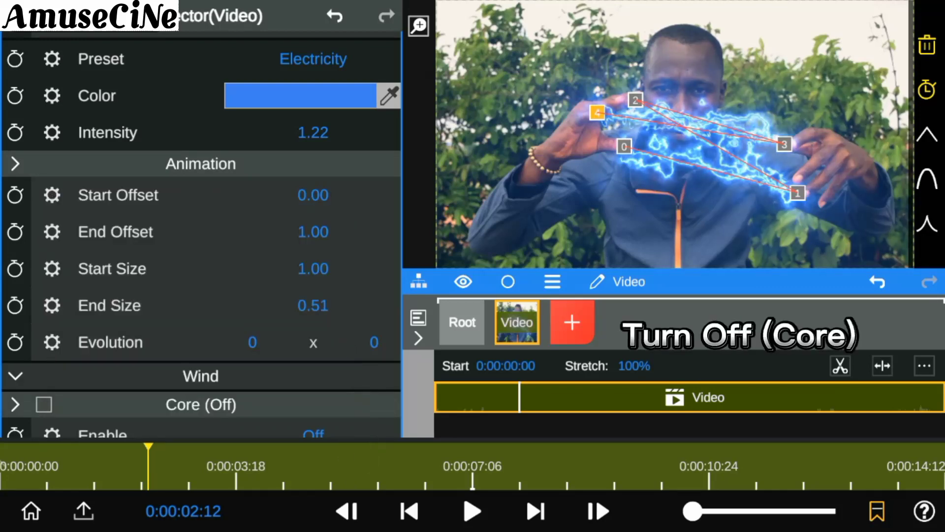
left_click(876, 285)
left_click_drag(54, 206, 106, 382)
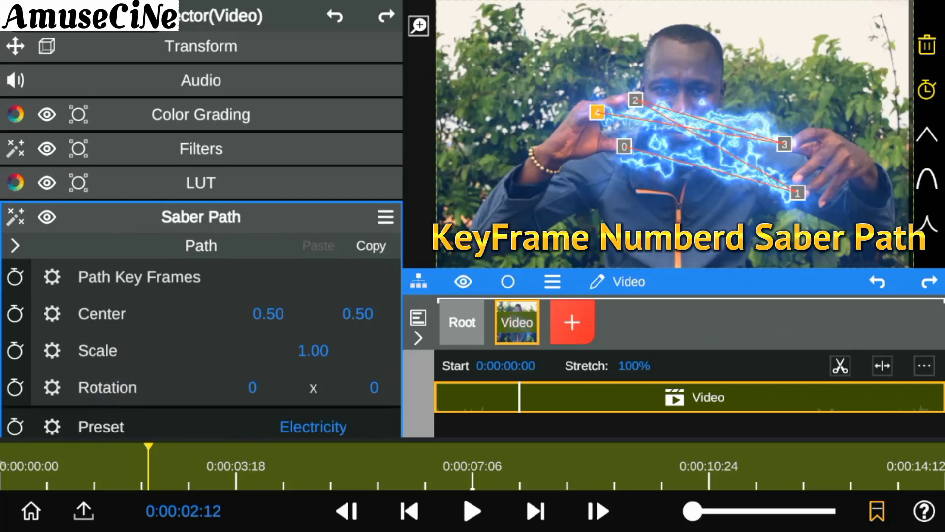
Enable Path Key Frames, add a keyframe, and settle points 1 and 4 on the fingers
left_click(15, 277)
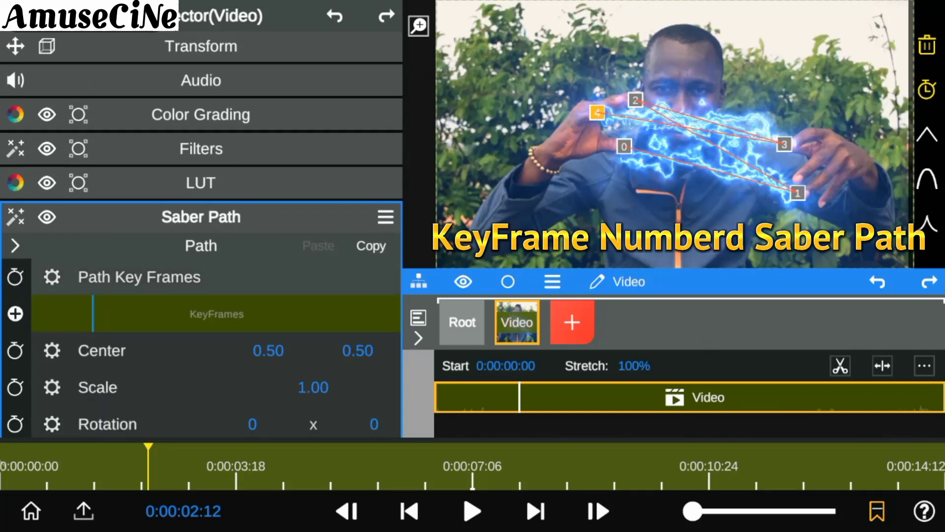
left_click(15, 312)
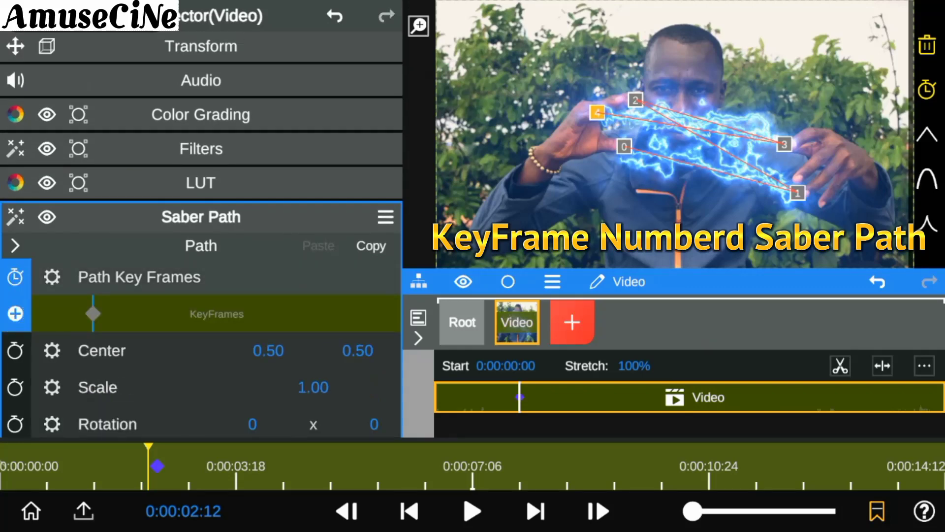
left_click(598, 511)
left_click(46, 216)
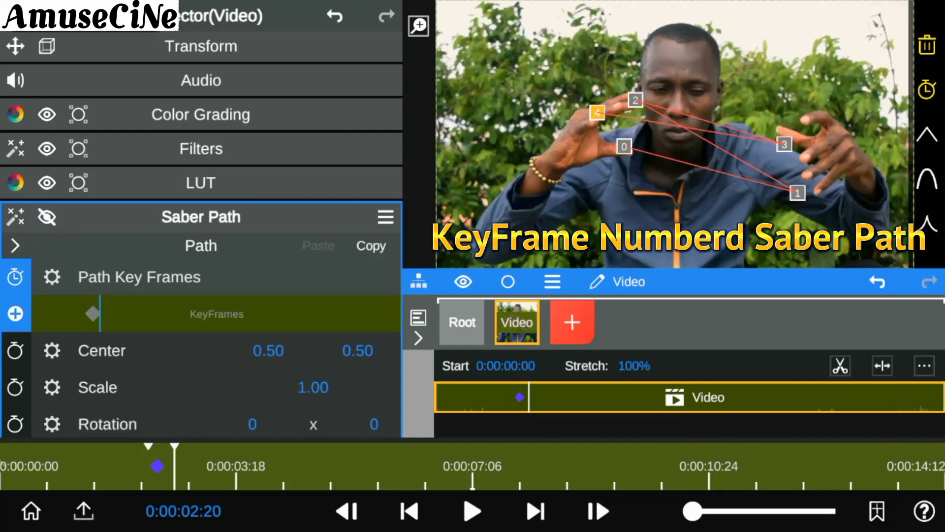
left_click_drag(798, 192, 822, 206)
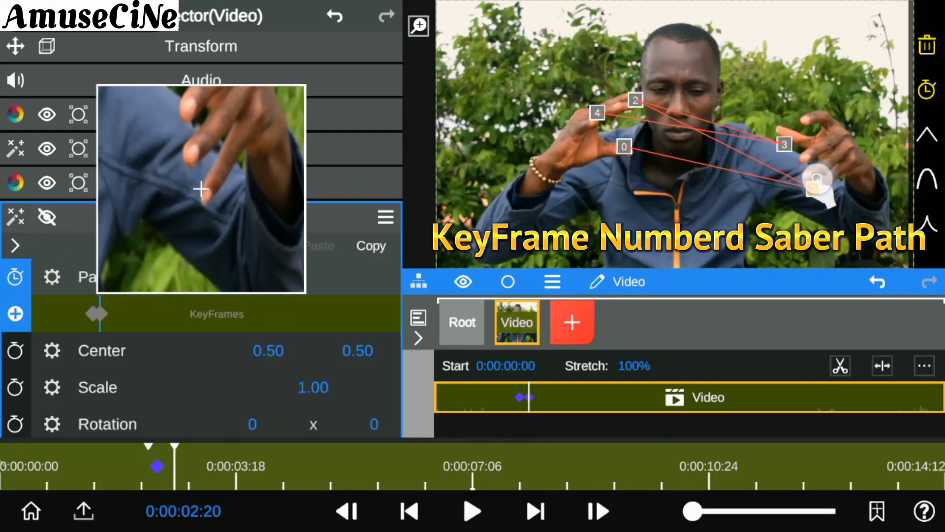
left_click_drag(822, 207, 814, 189)
left_click_drag(598, 112, 597, 124)
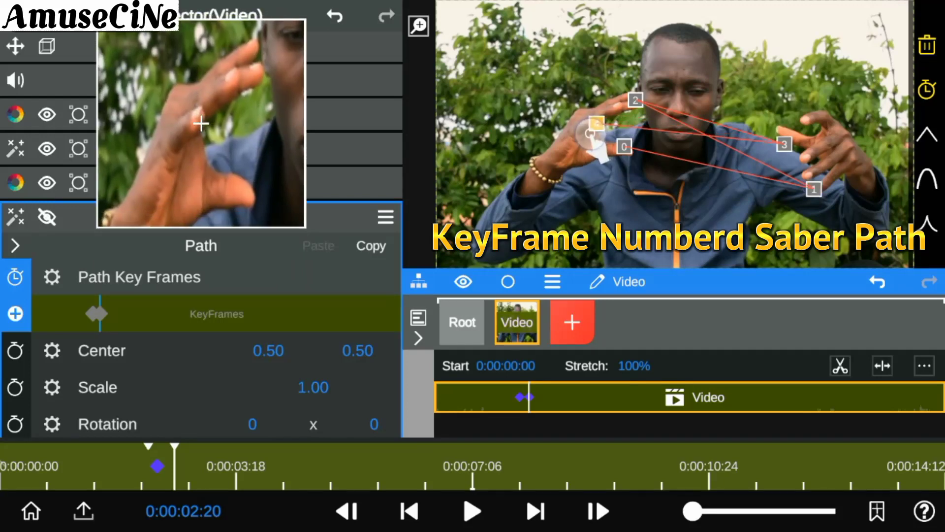
left_click(598, 511)
Advance frame by frame, moving point 3 and other path points onto the fingers
left_click(598, 511)
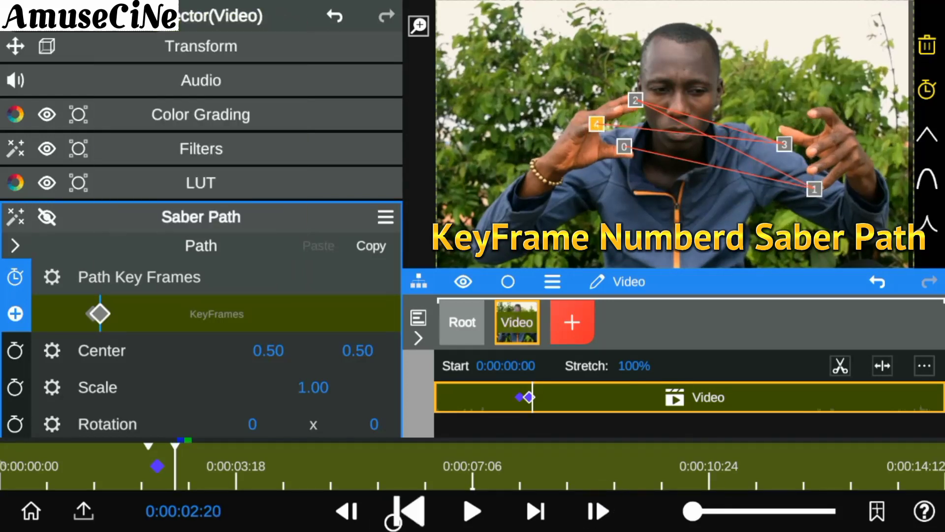
mouse_move(785, 144)
left_mouse_down()
mouse_move(799, 162)
mouse_move(826, 97)
left_mouse_up()
left_click(599, 511)
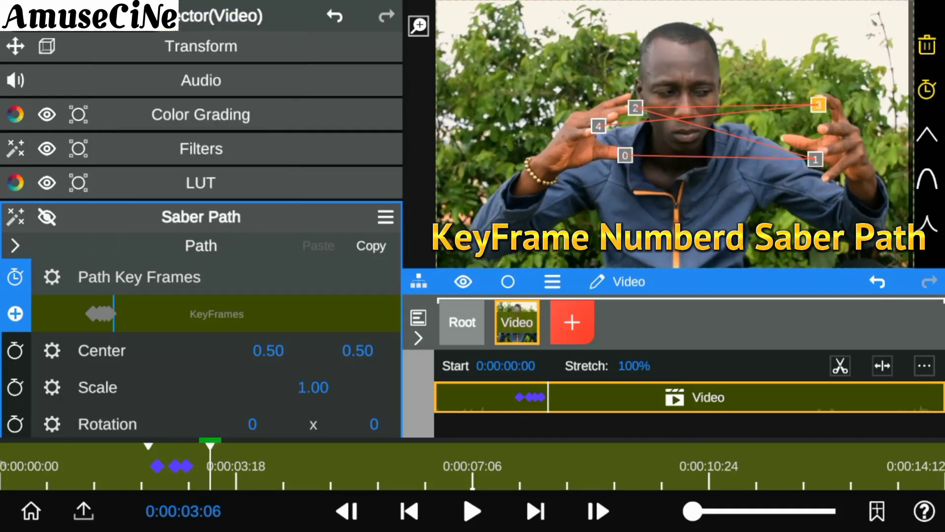
left_click_drag(635, 100, 619, 121)
left_click(598, 511)
left_click_drag(825, 97, 830, 102)
mouse_move(631, 109)
left_mouse_down()
mouse_move(614, 115)
mouse_move(588, 158)
mouse_move(598, 167)
mouse_move(612, 137)
left_mouse_up()
left_click(598, 511)
left_click(598, 511)
left_click(599, 511)
left_click(594, 512)
left_click(599, 511)
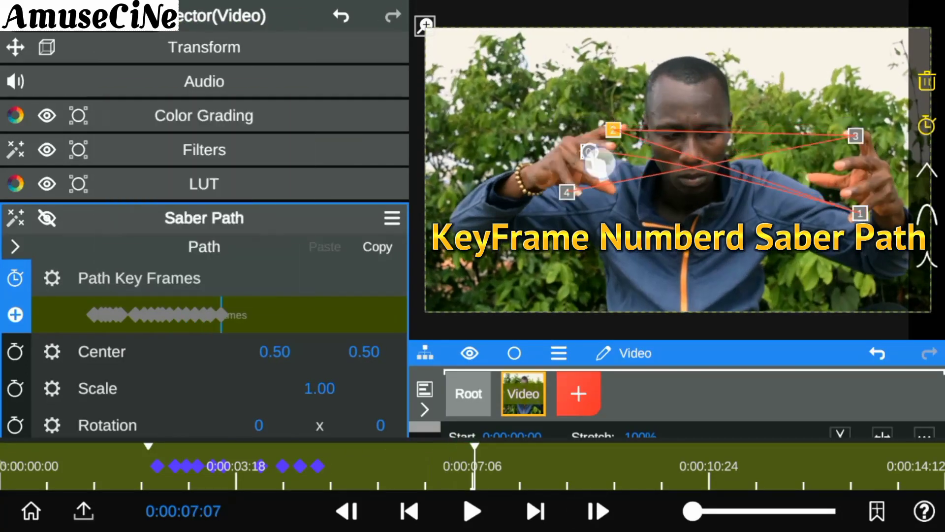
In the enlarged preview, keep keyframing the path points onto both hands over later frames
left_click_drag(844, 195, 860, 231)
left_click(599, 511)
left_click(598, 511)
left_click(598, 511)
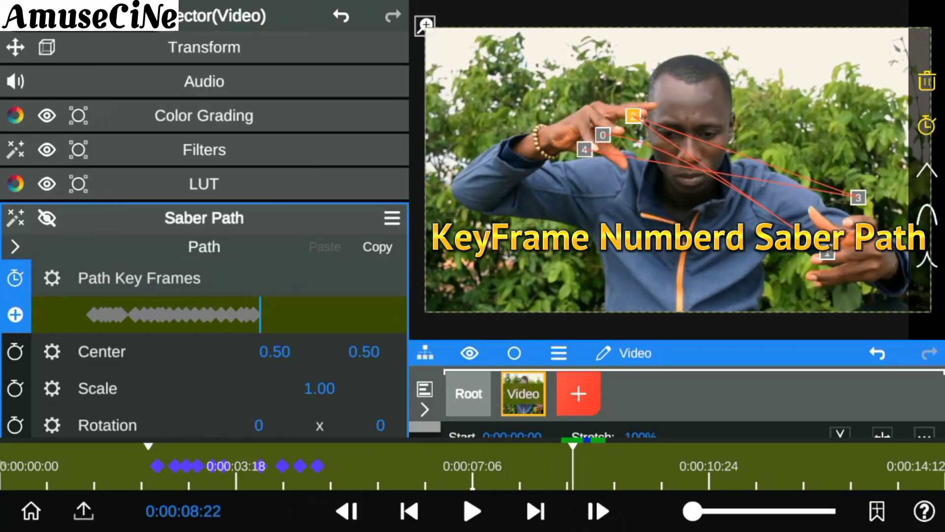
left_click_drag(581, 174, 587, 141)
left_click(425, 25)
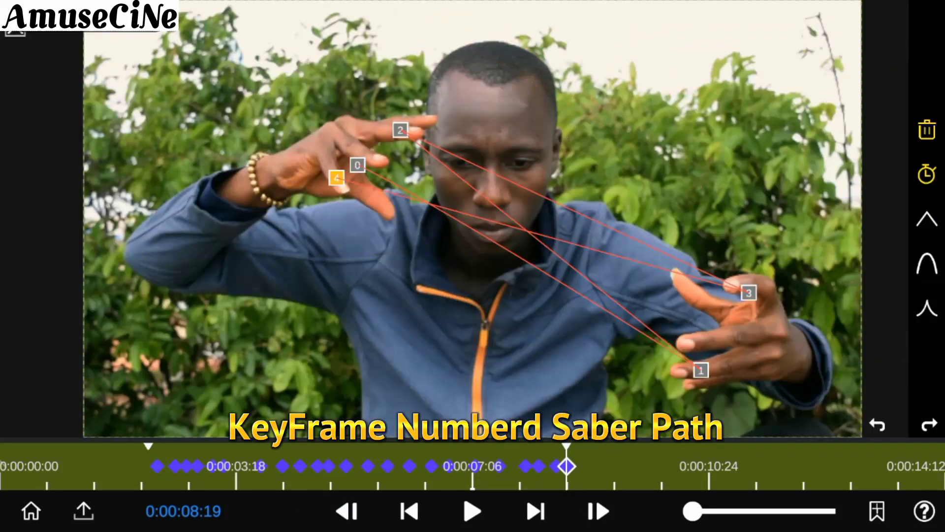
left_click_drag(351, 169, 360, 169)
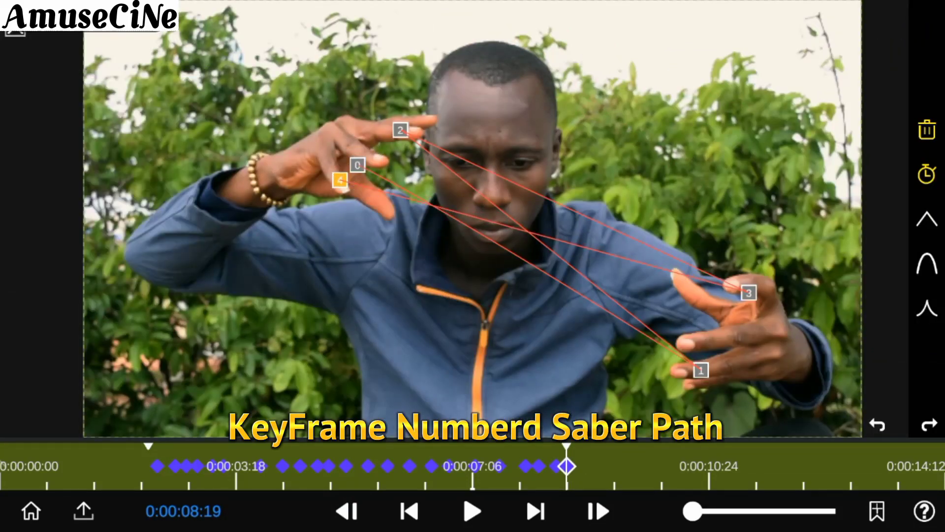
left_click_drag(749, 292, 732, 355)
left_click_drag(445, 123, 450, 105)
mouse_move(698, 396)
left_mouse_down()
mouse_move(689, 411)
mouse_move(721, 387)
left_mouse_up()
Keyframe the final path positions up to about 0:00:14:05, moving point 1 onto the right hand
left_click(598, 511)
mouse_move(452, 109)
left_mouse_down()
mouse_move(296, 218)
mouse_move(267, 118)
mouse_move(299, 226)
left_mouse_up()
mouse_move(270, 259)
left_mouse_down()
mouse_move(253, 193)
mouse_move(295, 192)
left_mouse_up()
left_click(598, 511)
left_click_drag(266, 143, 306, 152)
mouse_move(717, 207)
left_mouse_down()
mouse_move(568, 287)
mouse_move(551, 325)
left_mouse_up()
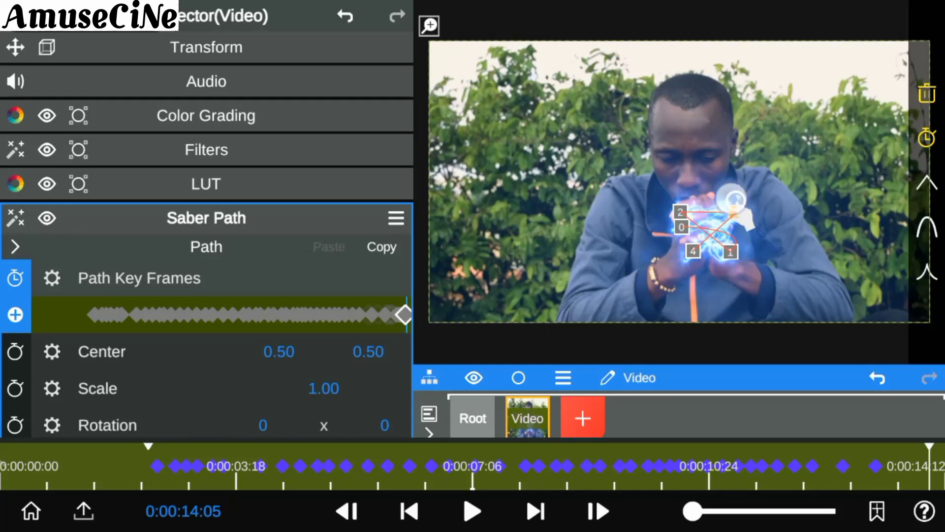
Pull path point 1 between the hands and jump back near the saber's start
mouse_move(723, 194)
left_mouse_down()
mouse_move(708, 179)
mouse_move(664, 202)
left_mouse_up()
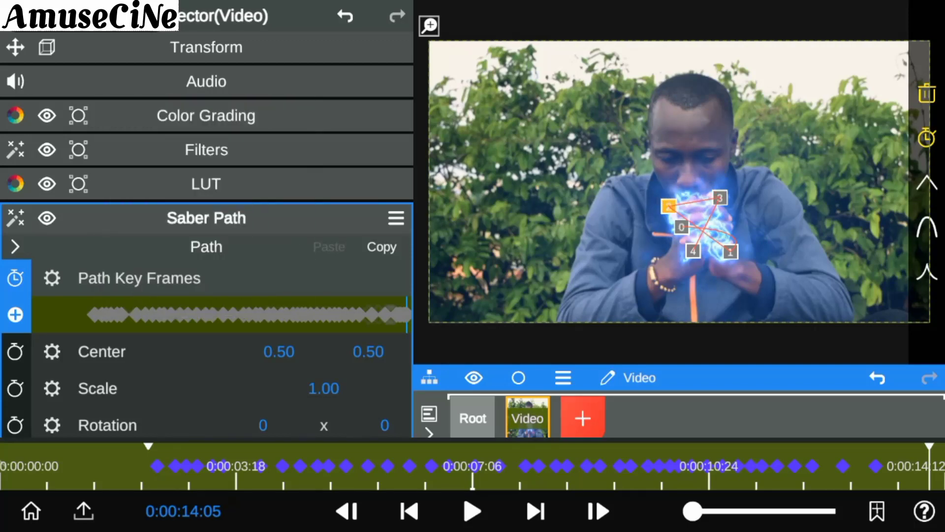
left_click_drag(14, 364, 15, 237)
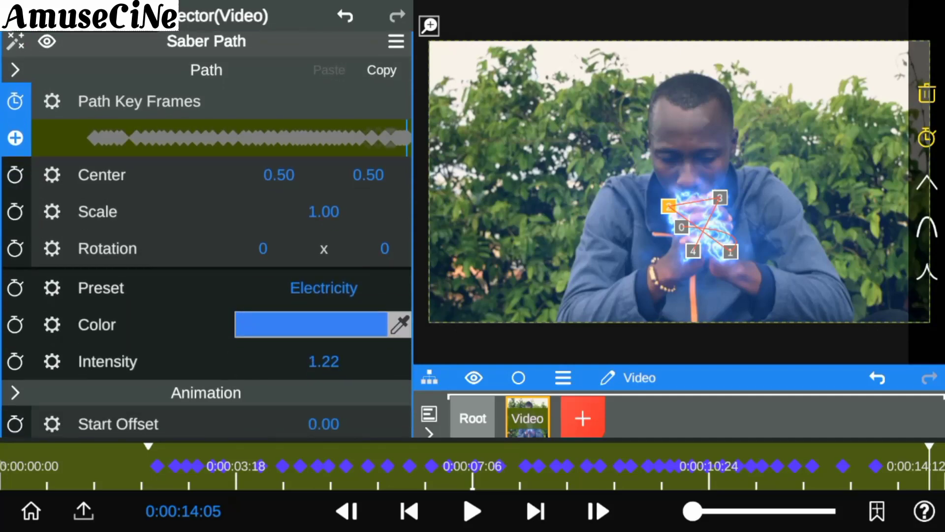
left_click(108, 465)
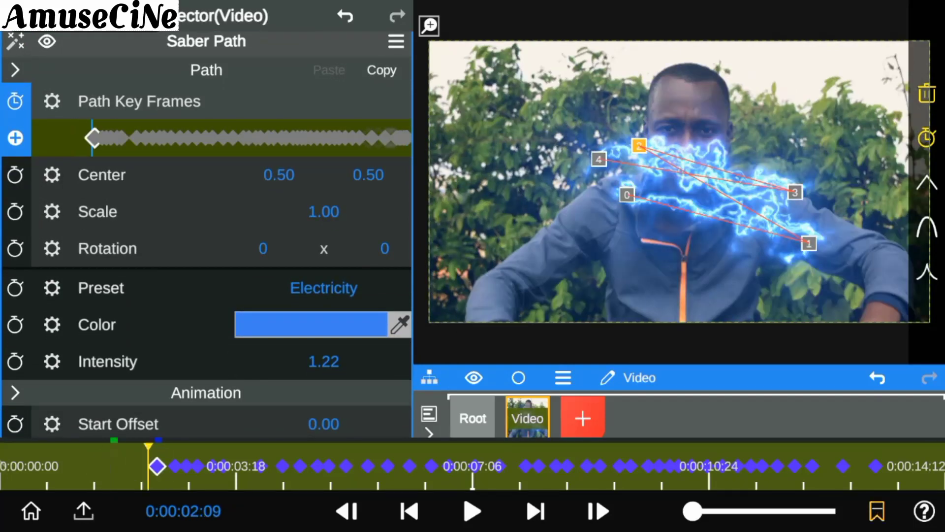
Add a Saber Path Intensity keyframe and set its value to 0.00
left_click(15, 363)
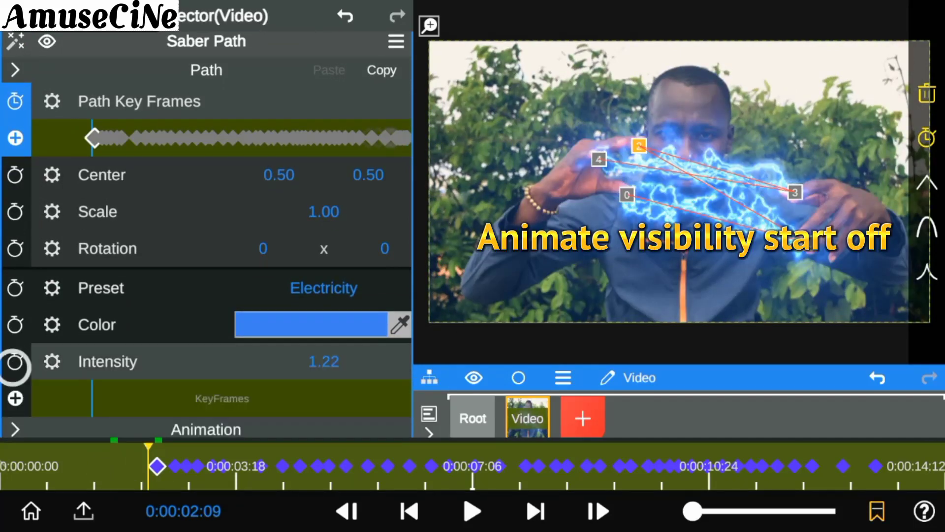
left_click(15, 398)
left_click(15, 397)
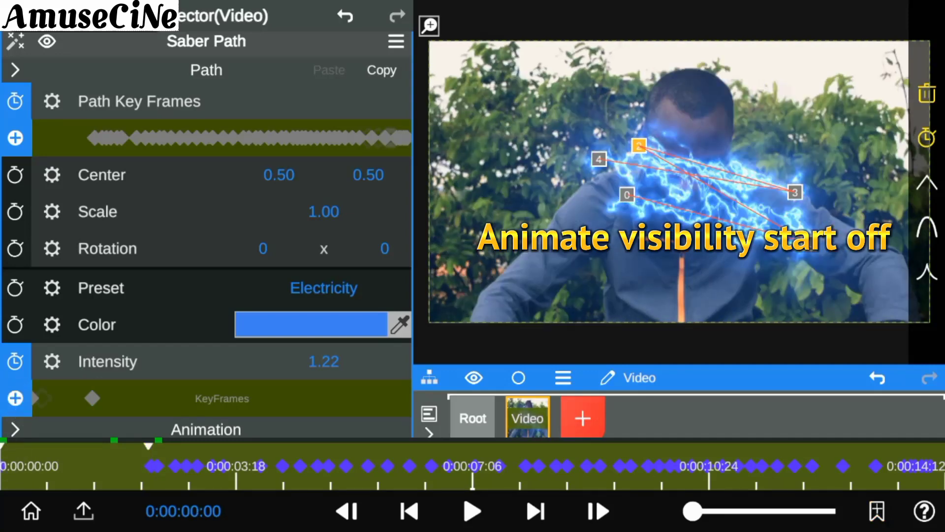
left_click_drag(324, 361, 316, 468)
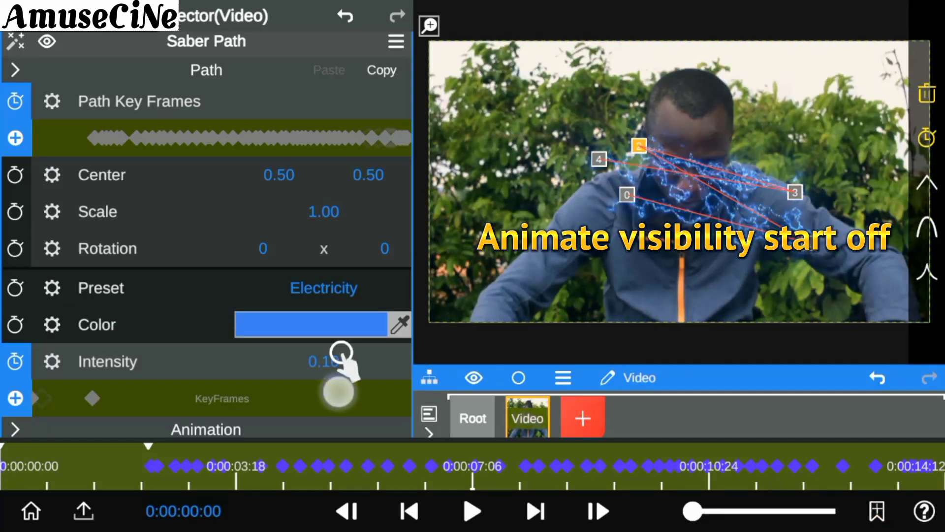
left_click_drag(338, 392, 338, 443)
left_click_drag(327, 360, 327, 369)
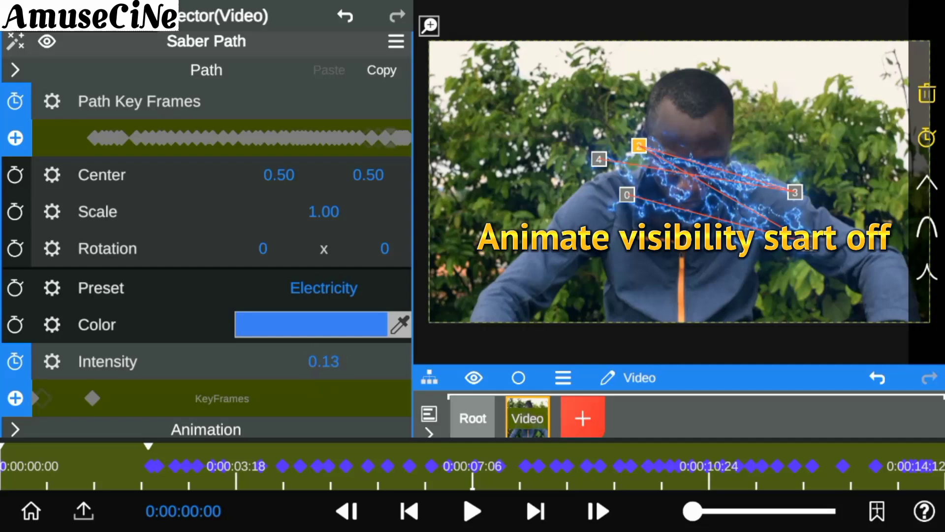
left_click(326, 361)
key("BackSpace")
key("BackSpace")
key("BackSpace")
type("000")
key("Return")
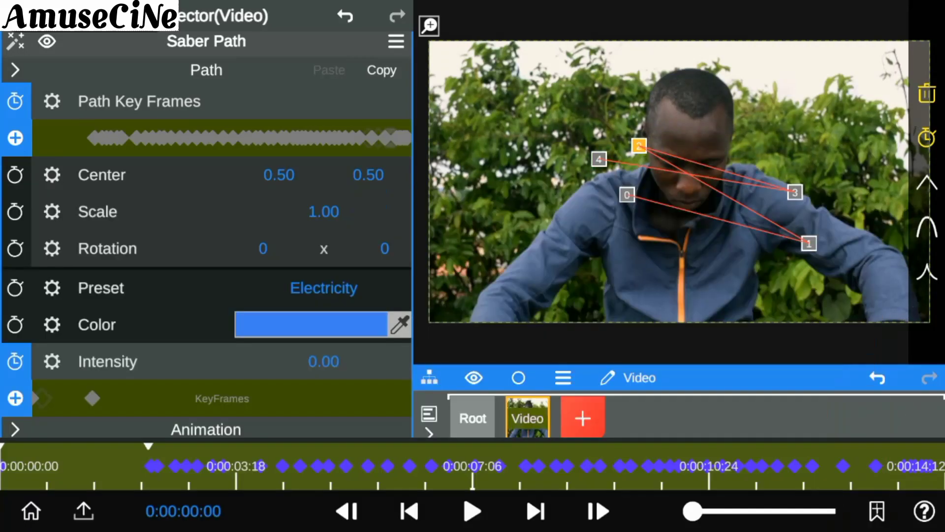
Keyframe Intensity 0.00 at 0:00:02:06, ahead of the about-1.1 keyframe at 0:00:02:09
left_click(92, 397)
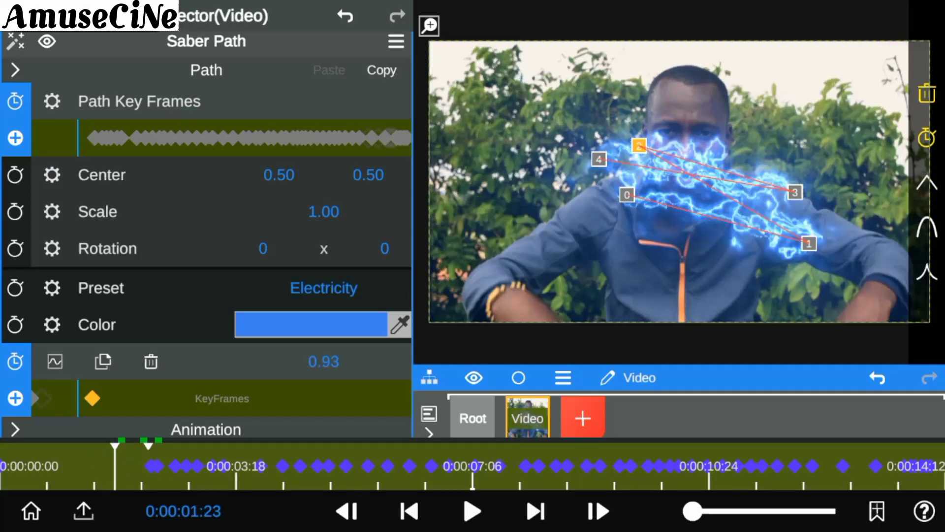
left_click(586, 511)
left_click_drag(692, 511, 762, 511)
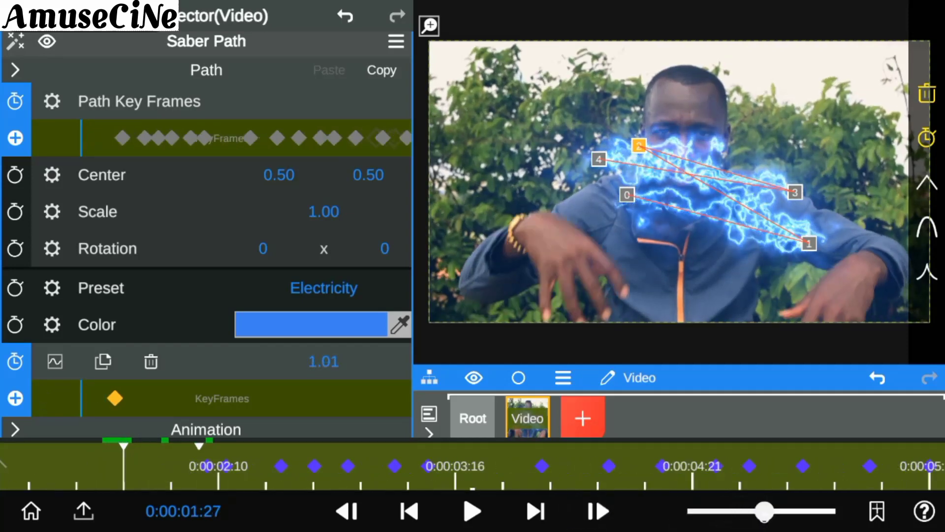
left_click(597, 511)
left_click(597, 511)
left_click(597, 511)
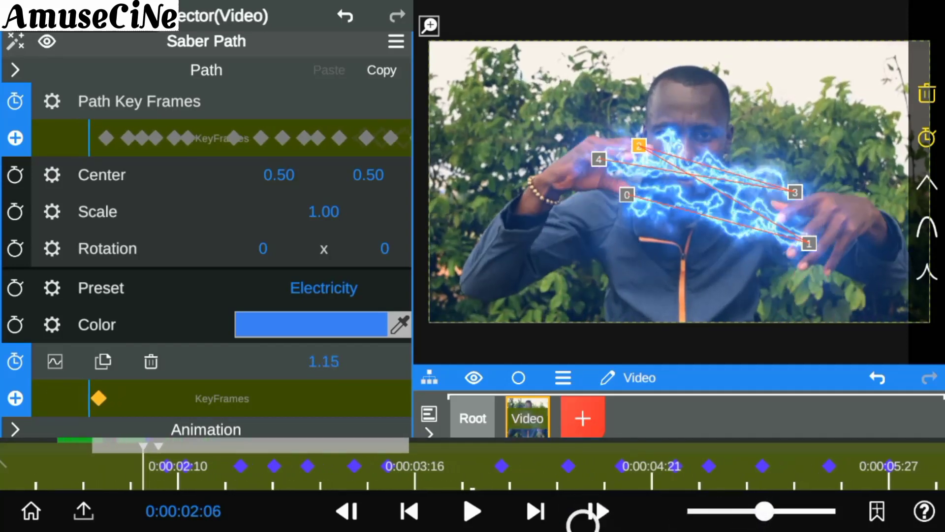
left_click(597, 511)
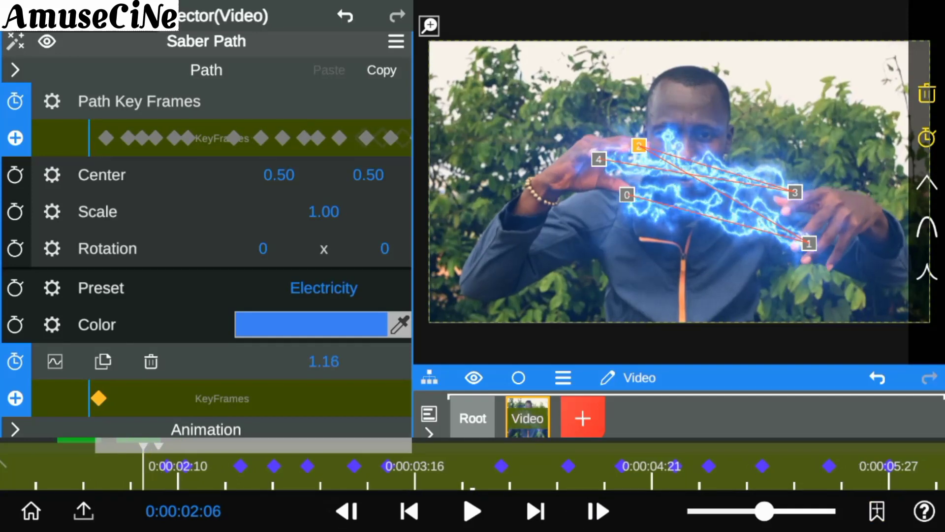
left_click(324, 361)
key("BackSpace")
key("BackSpace")
type("0.993")
left_click(814, 229)
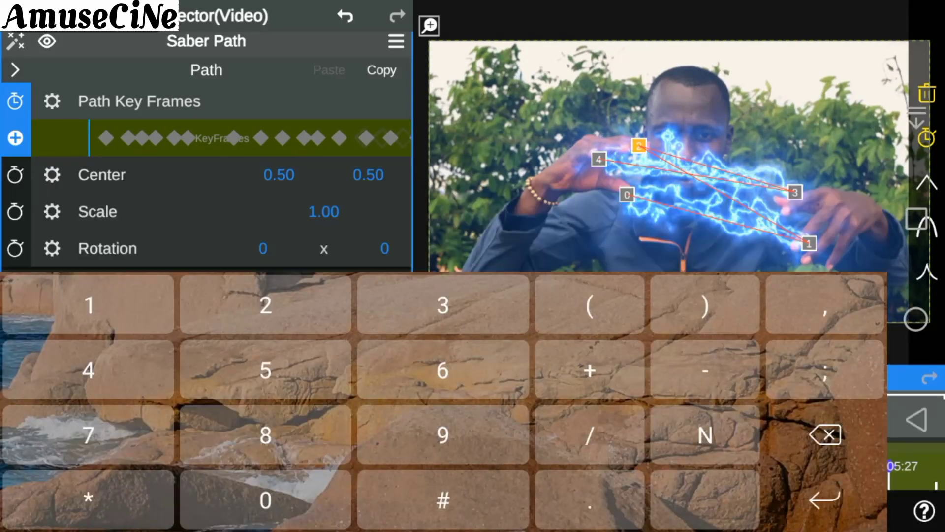
left_click(323, 362)
left_click(813, 229)
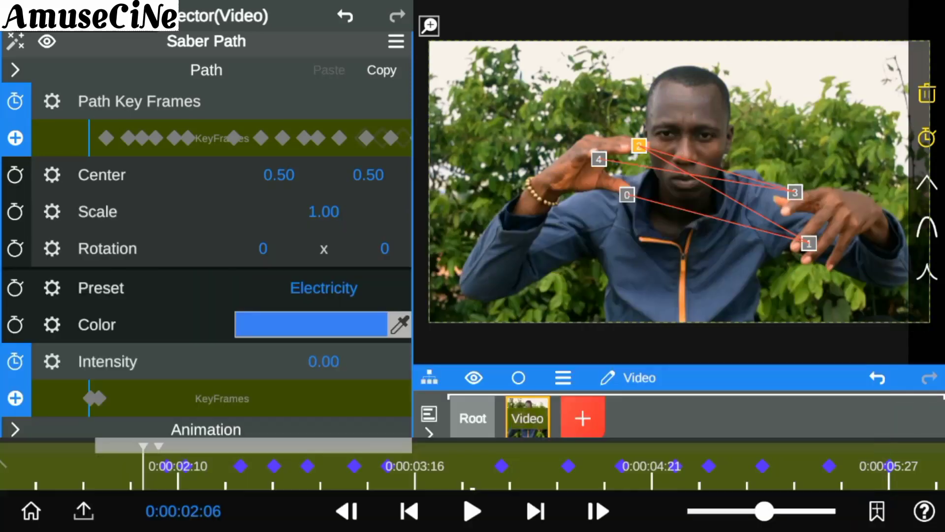
left_click(99, 398)
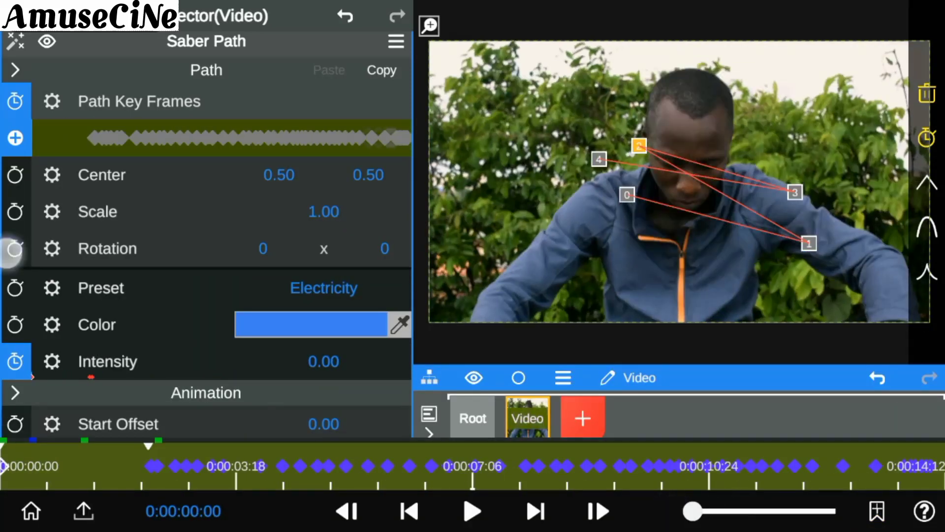
scroll(10, 249, "up", 3)
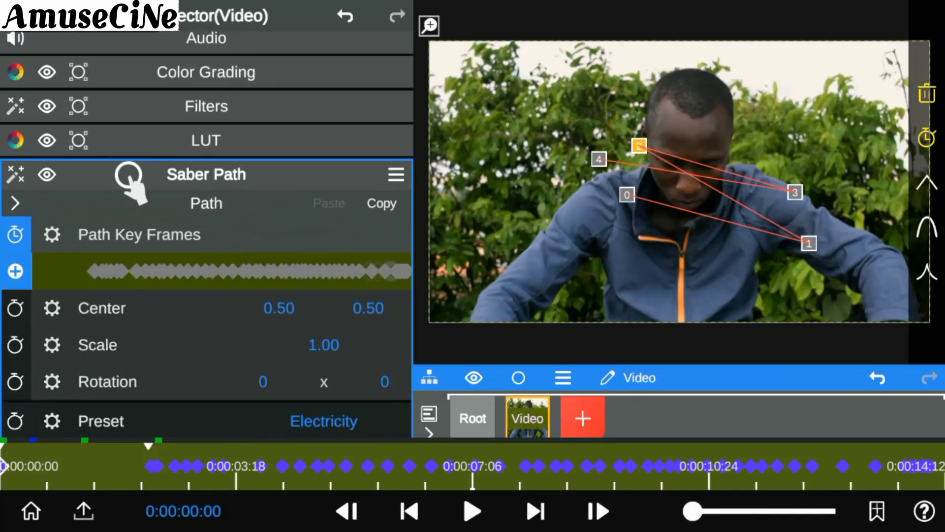
left_click(127, 180)
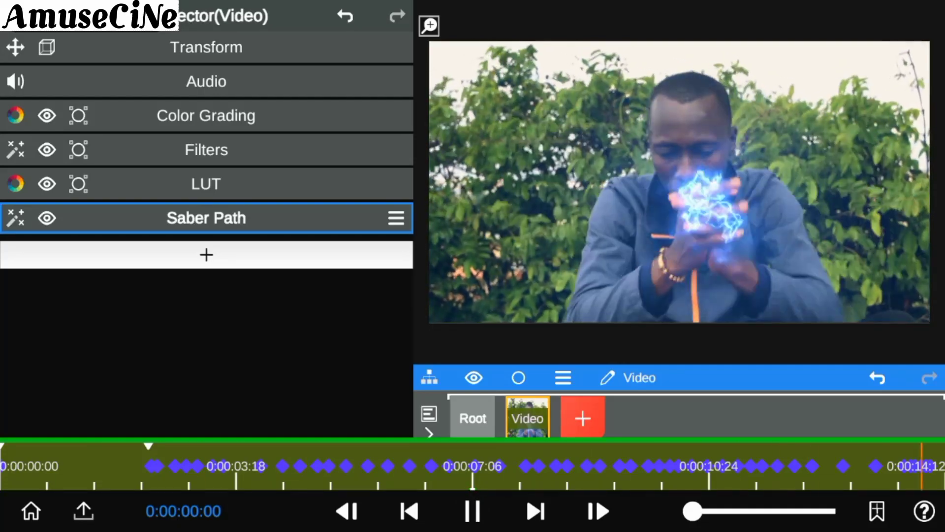
At 0:00:02:20, add an ellipse Shape layer and stretch it wider and taller
left_click(174, 465)
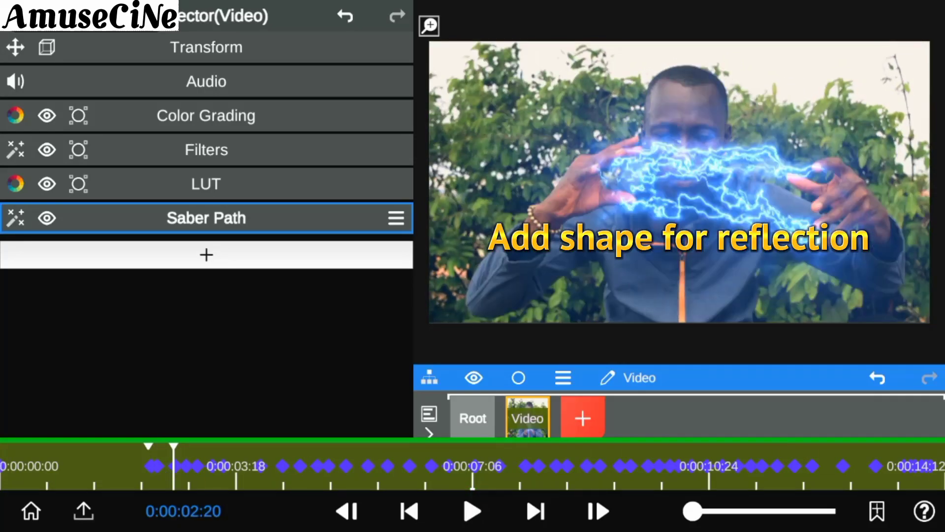
left_click(583, 418)
left_click(677, 216)
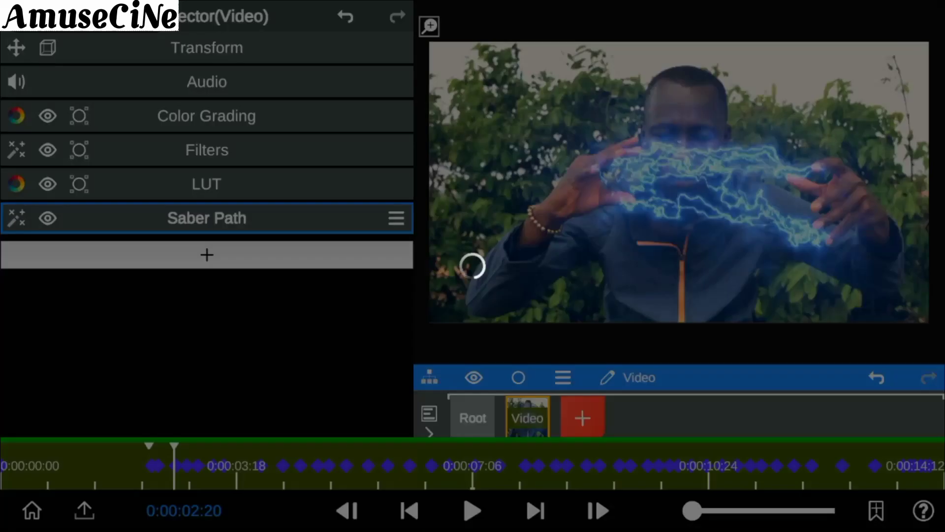
left_click_drag(265, 229, 316, 222)
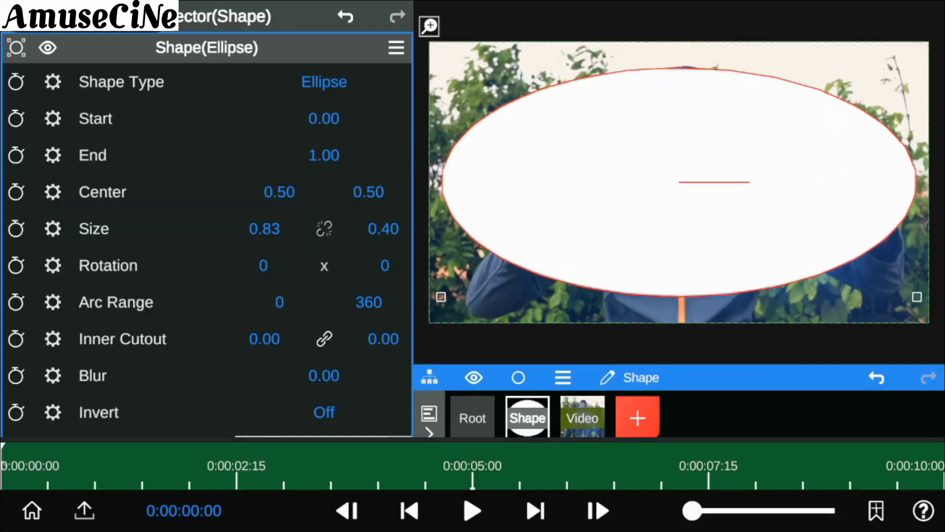
left_click_drag(383, 228, 401, 242)
Colour the ellipse saturated blue and blur it fully to 1.00
left_click_drag(11, 316, 10, 196)
left_click(98, 345)
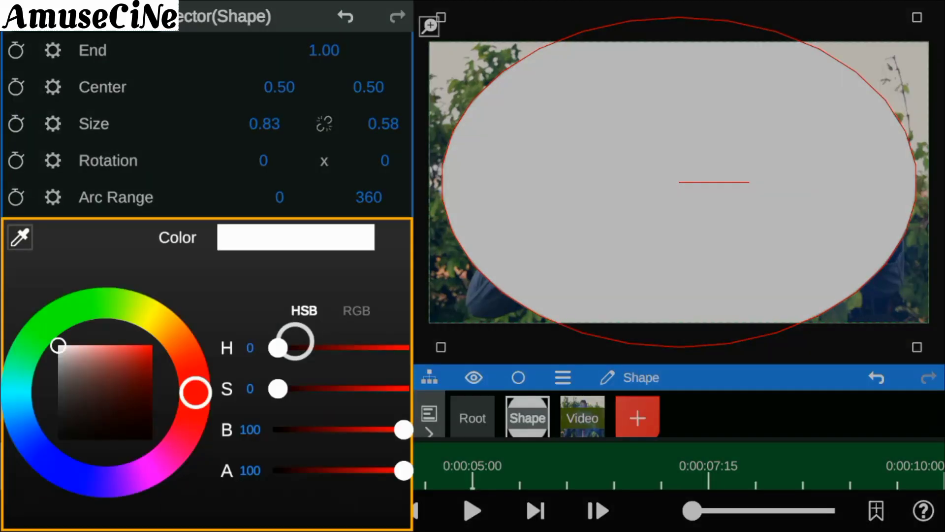
left_click_drag(194, 390, 26, 433)
left_click(125, 345)
key("Escape")
mouse_move(323, 271)
left_mouse_down()
mouse_move(353, 202)
mouse_move(374, 197)
left_mouse_up()
left_click_drag(264, 124, 315, 124)
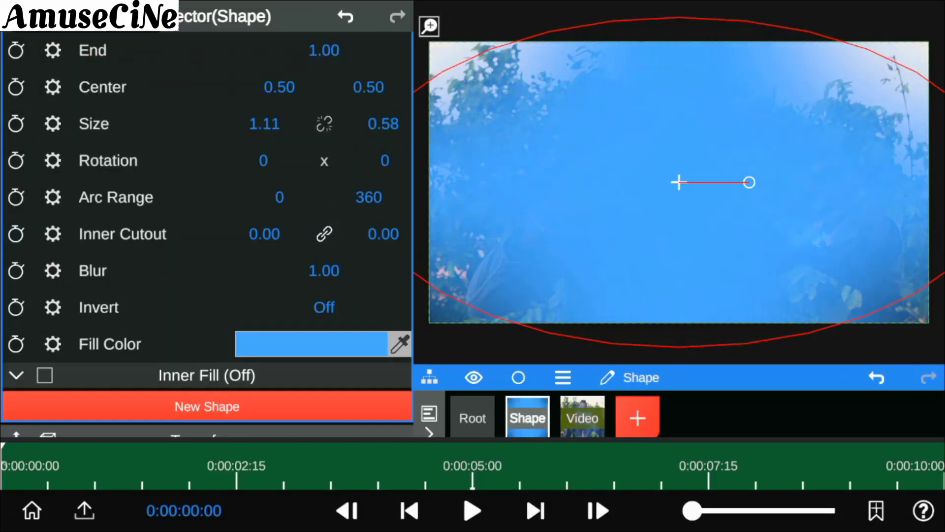
left_click_drag(207, 148, 207, 254)
Add Blending & Opacity to the shape and set its blend mode to Overlay
left_click(207, 47)
left_click(207, 118)
left_click(302, 64)
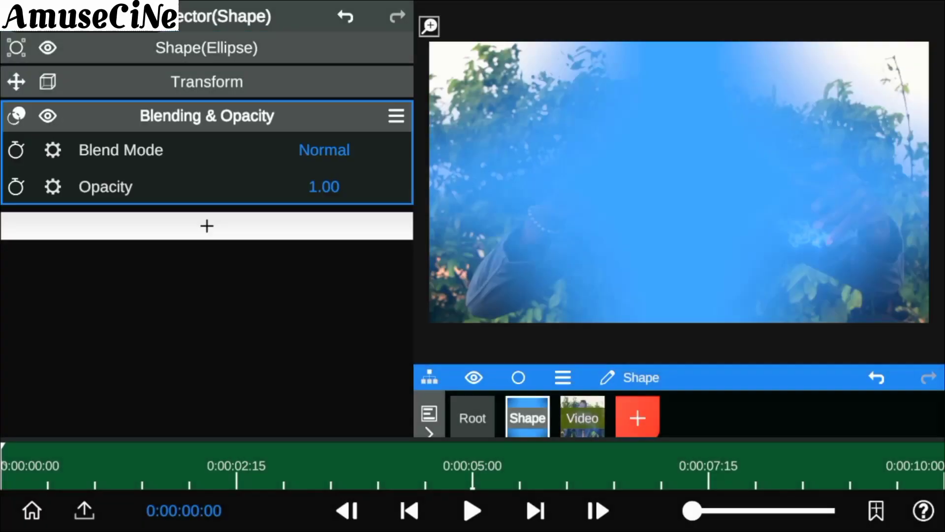
left_click(327, 148)
left_click(94, 521)
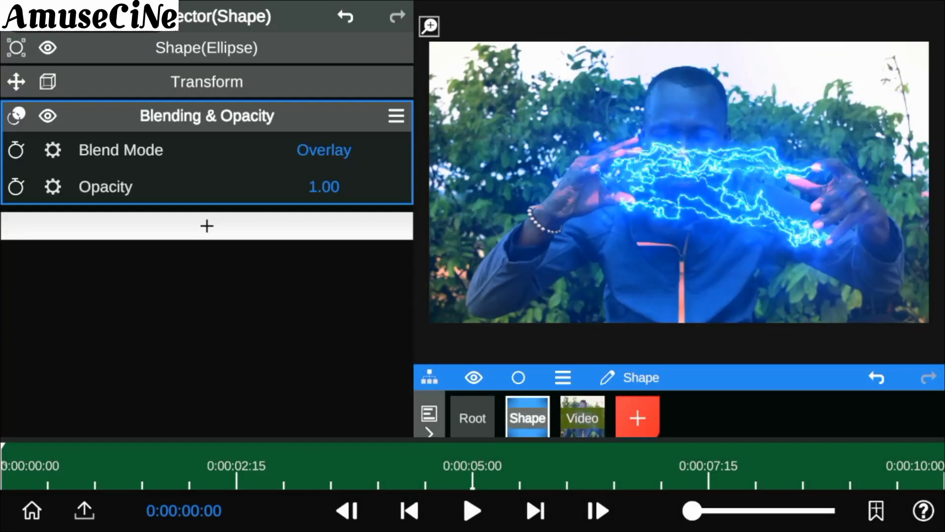
left_click_drag(749, 295, 743, 321)
left_click(476, 337)
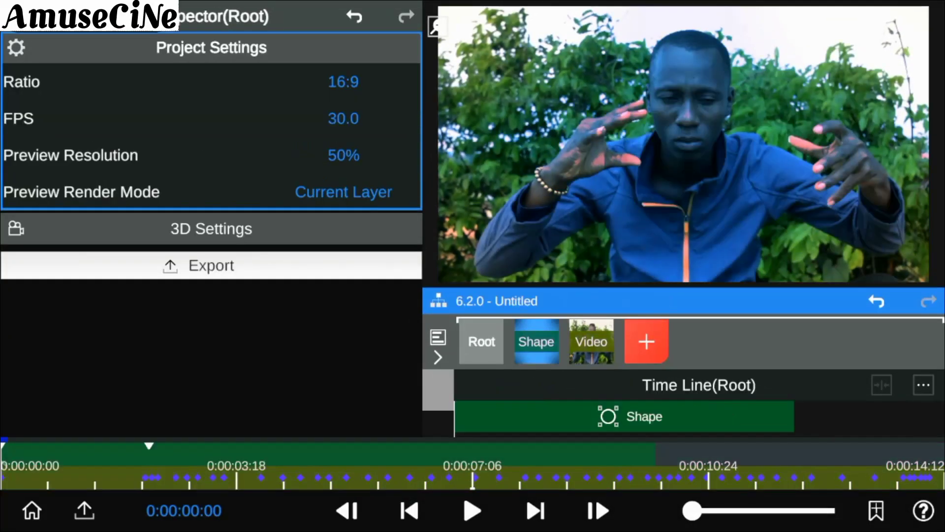
Preview All Layers and keyframe the shape's opacity at 0.00 at 0:00:02:02
left_click(343, 191)
left_click(150, 114)
left_click(137, 458)
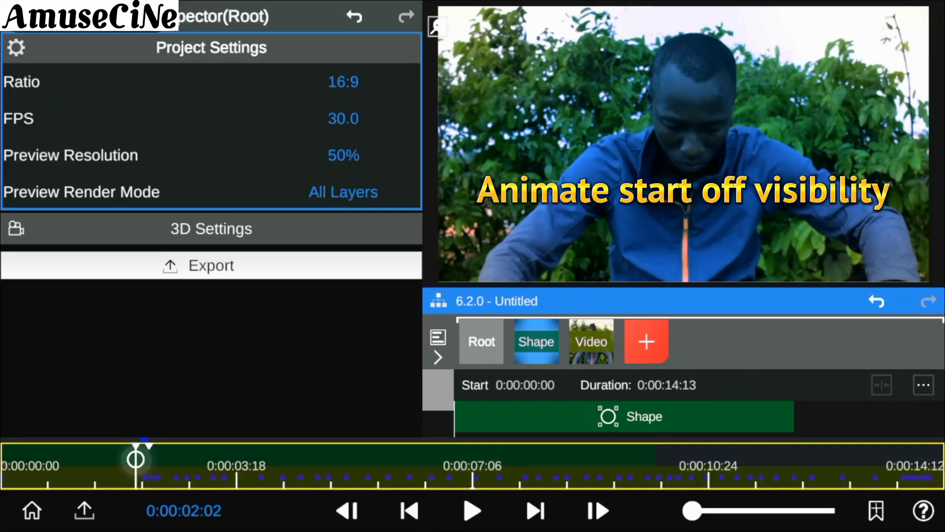
left_click_drag(768, 295, 768, 232)
left_click(705, 345)
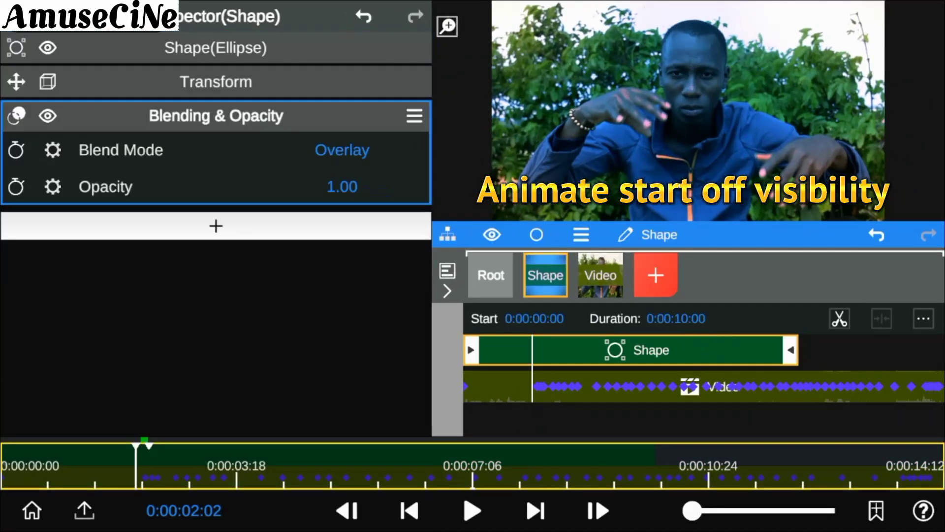
left_click_drag(342, 187, 332, 450)
left_click_drag(345, 186, 15, 186)
left_click(16, 186)
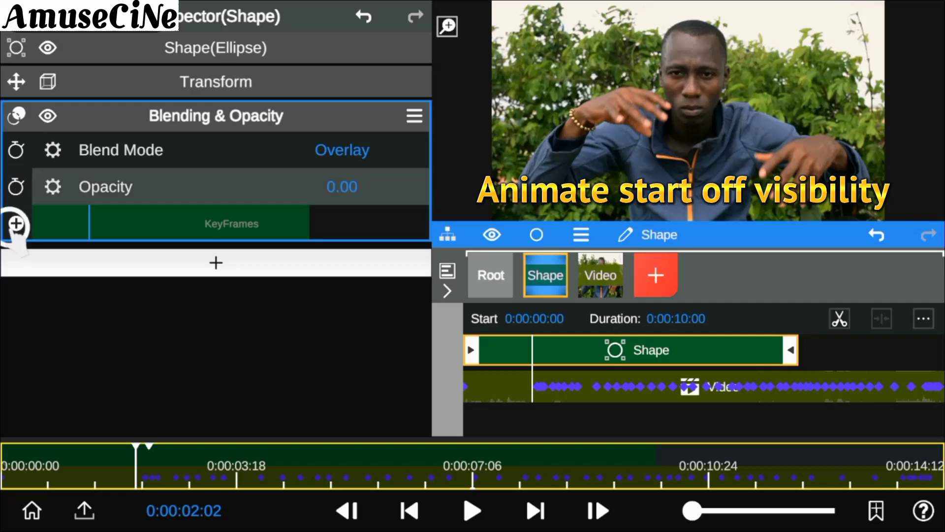
left_click(16, 223)
Keyframe opacity 0.91 at 0:00:02:20, trying Multiply but keeping Overlay
left_click(78, 463)
left_click(176, 460)
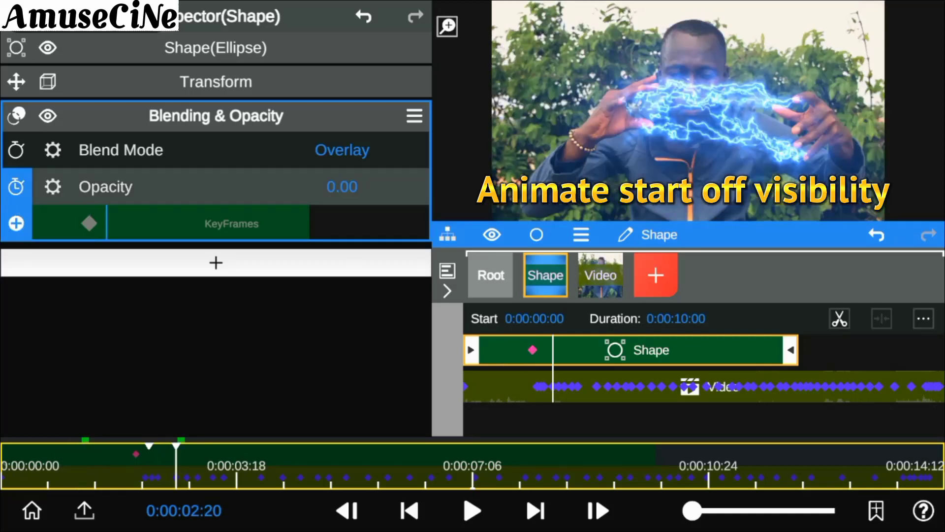
left_click_drag(342, 187, 354, 38)
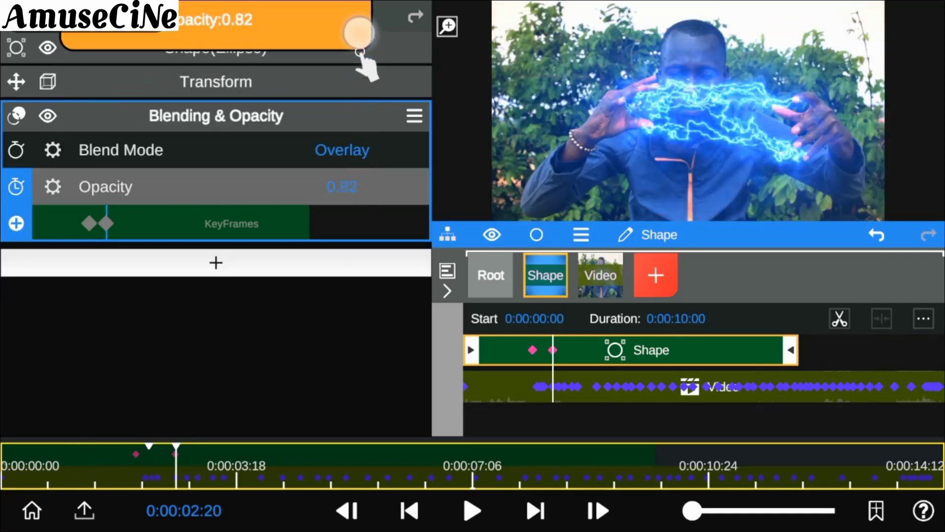
left_click_drag(342, 187, 355, 126)
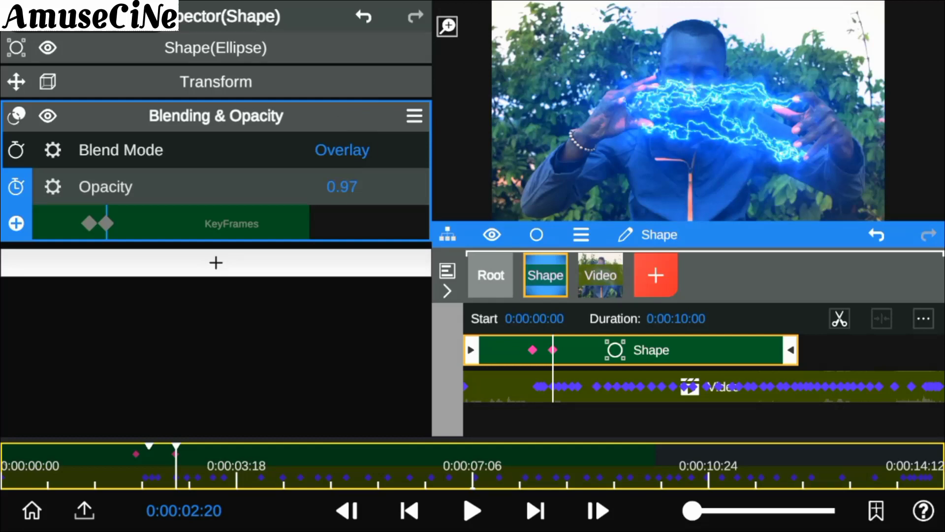
left_click_drag(812, 222, 812, 286)
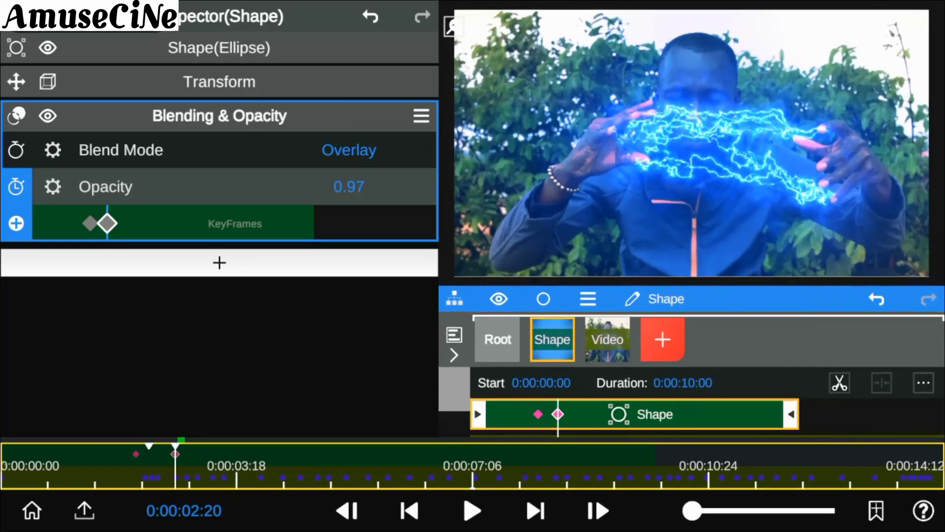
left_click(120, 150)
left_click(102, 179)
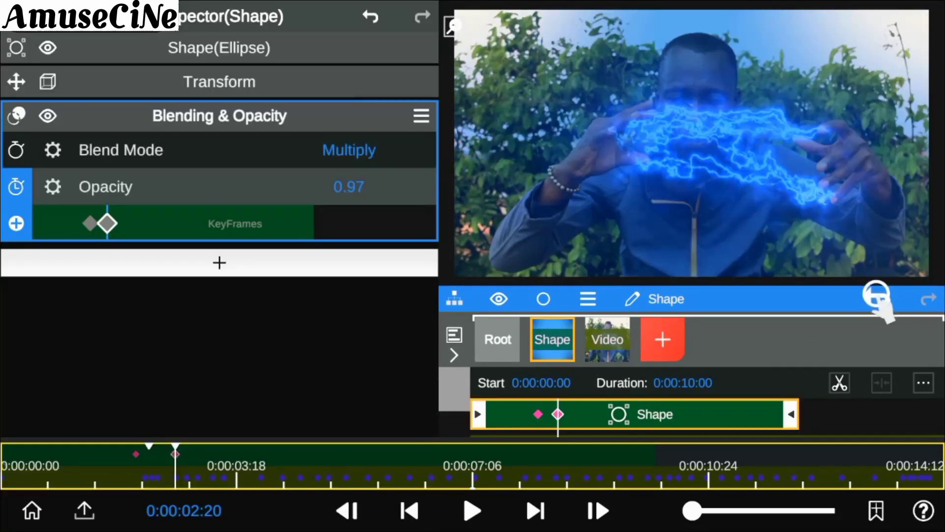
left_click(876, 297)
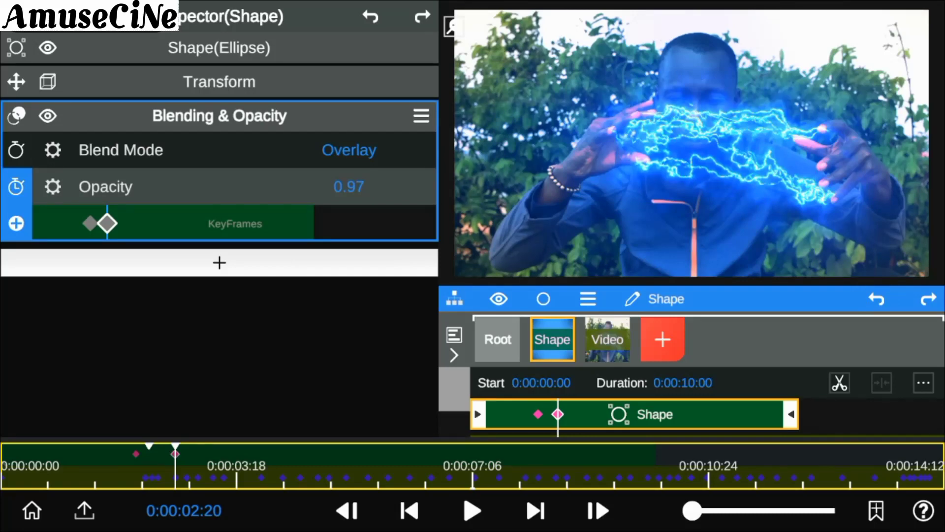
left_click_drag(369, 218, 335, 105)
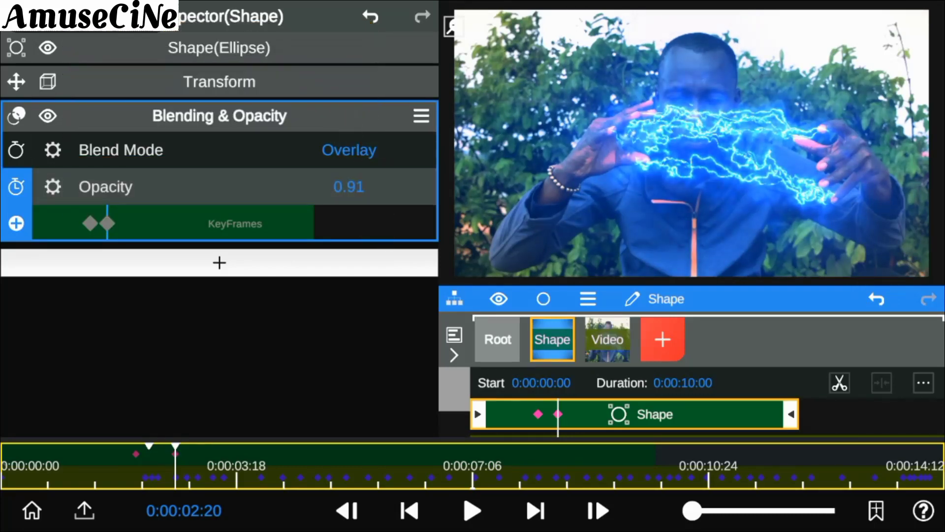
Keyframe the shape at full 1.00 opacity at 0:00:03:23
left_click(248, 465)
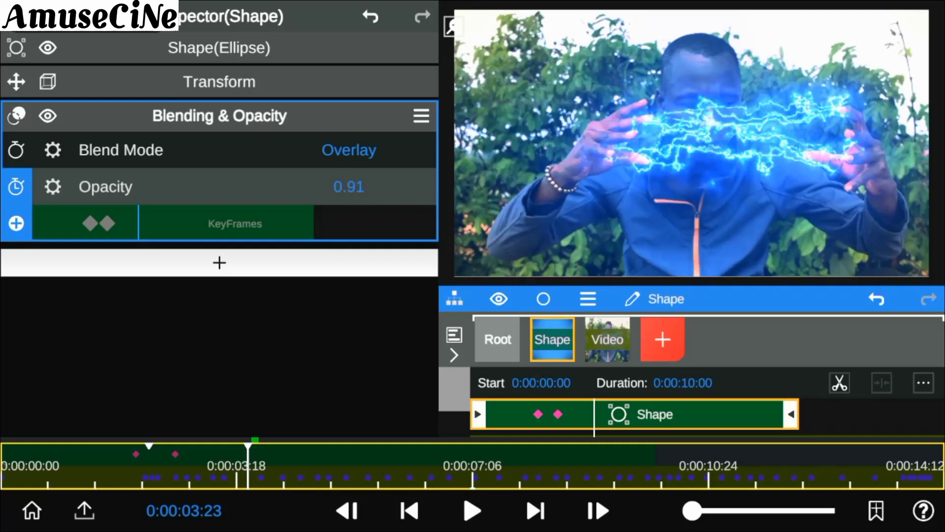
left_click_drag(349, 186, 369, 131)
left_click(311, 465)
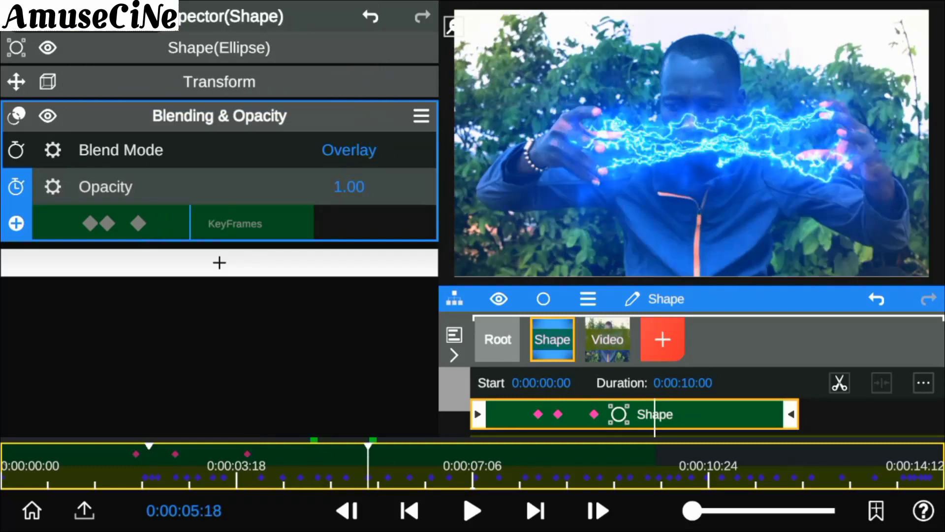
Extend the Shape clip so it ends at 0:00:14:13
left_click_drag(797, 283, 798, 232)
left_click_drag(792, 374, 918, 438)
left_click(868, 458)
Show the shape's Transform settings and lower its opacity to 0.94 near 0:00:10:26
left_click(711, 458)
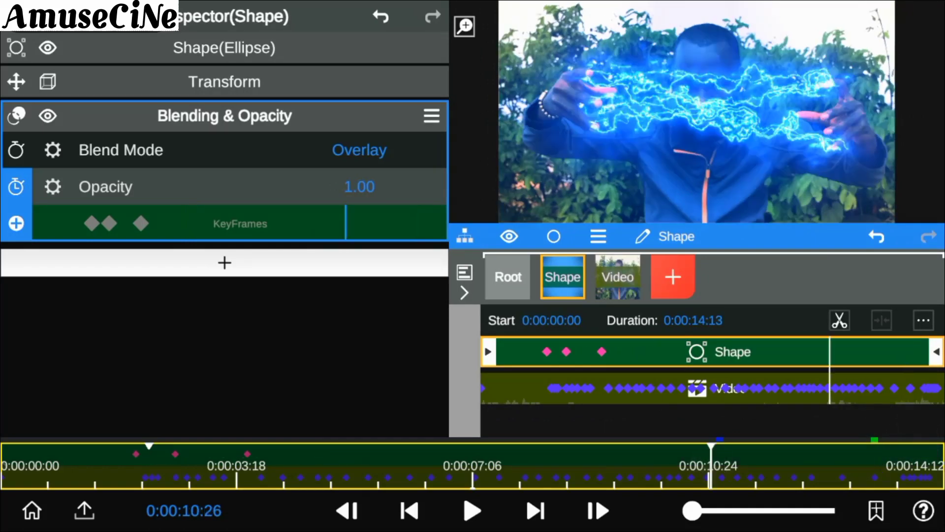
left_click(225, 83)
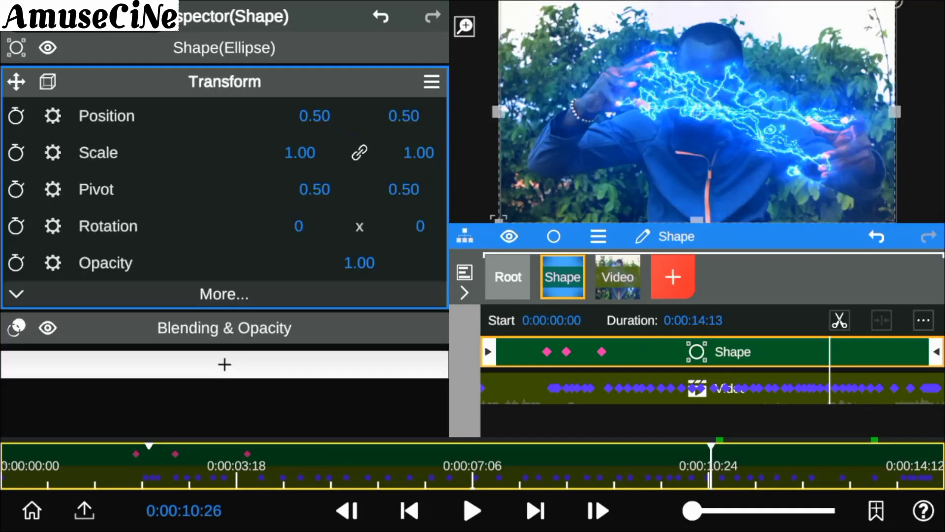
left_click(751, 457)
left_click(820, 453)
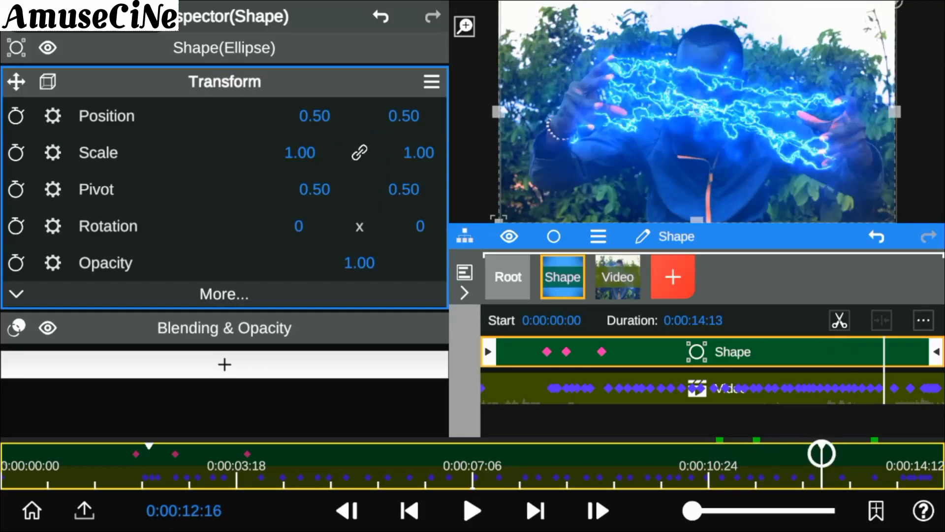
left_click(869, 456)
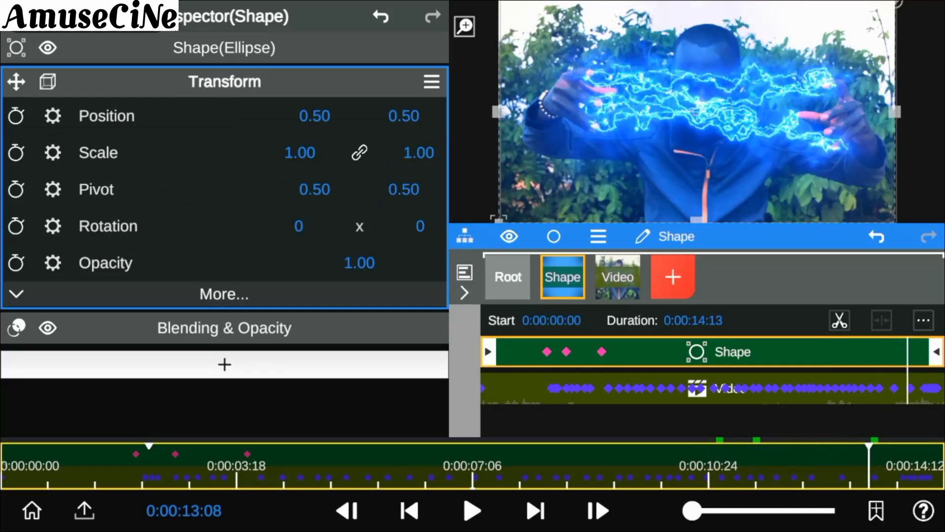
left_click_drag(373, 252, 359, 386)
left_click_drag(373, 283, 372, 300)
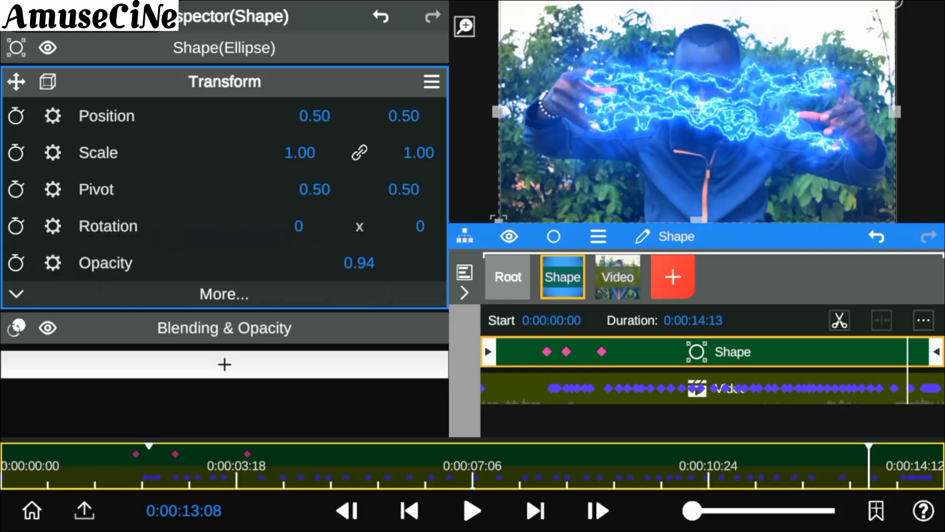
Add an opacity keyframe at the very end of the Shape clip
left_click(895, 455)
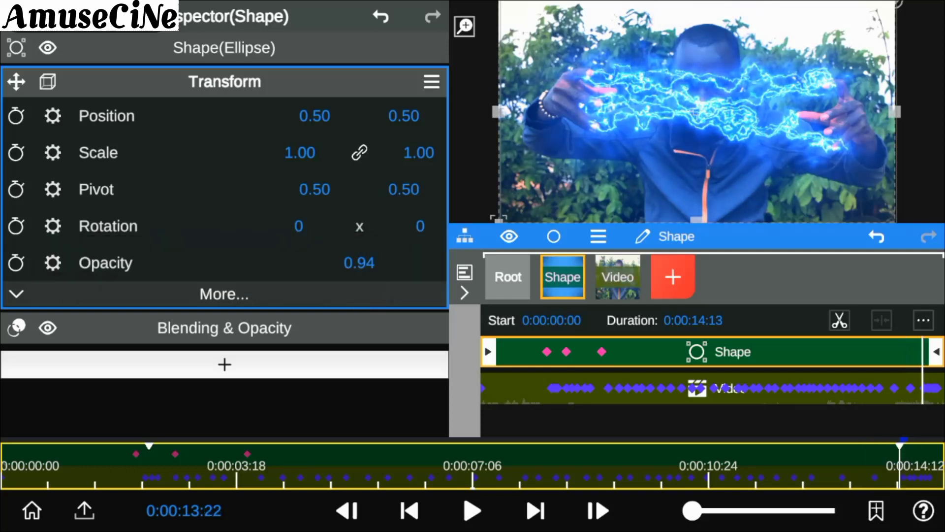
left_click(933, 456)
left_click(932, 456)
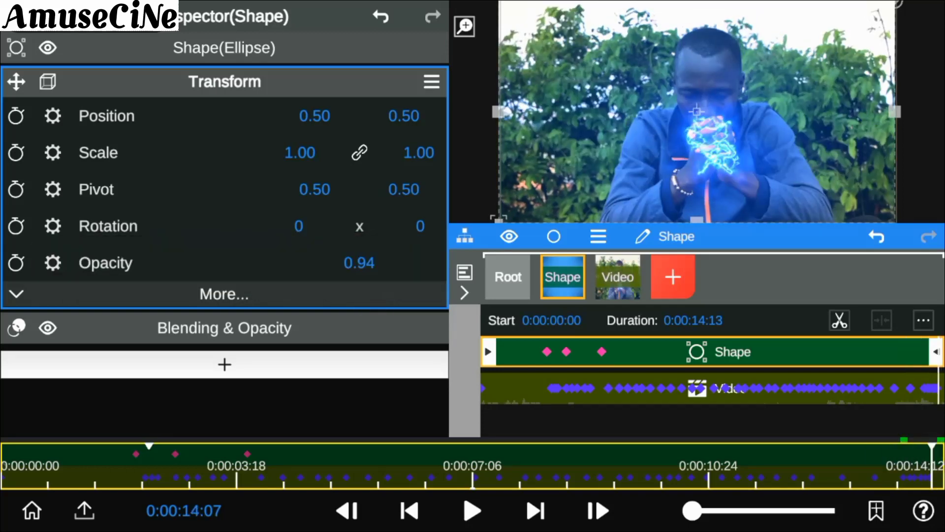
left_click(911, 455)
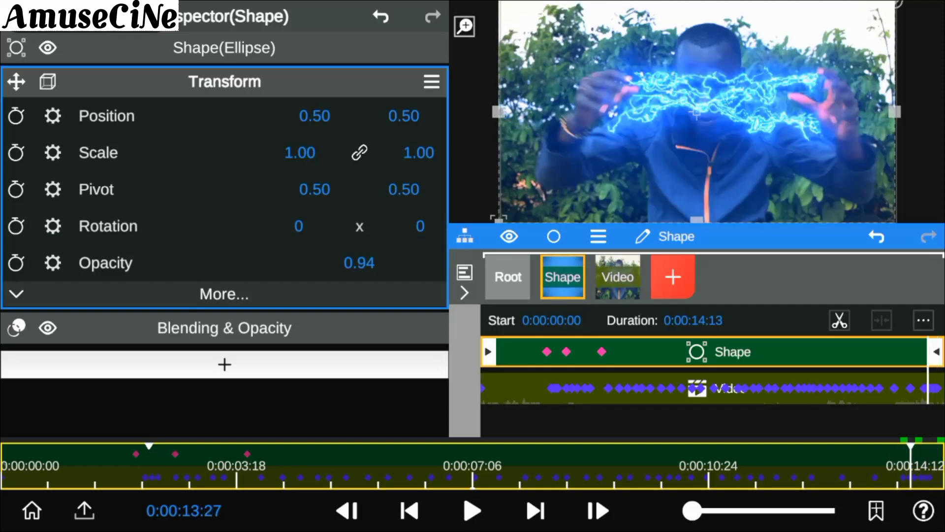
left_click(16, 263)
left_click(922, 450)
left_click(16, 299)
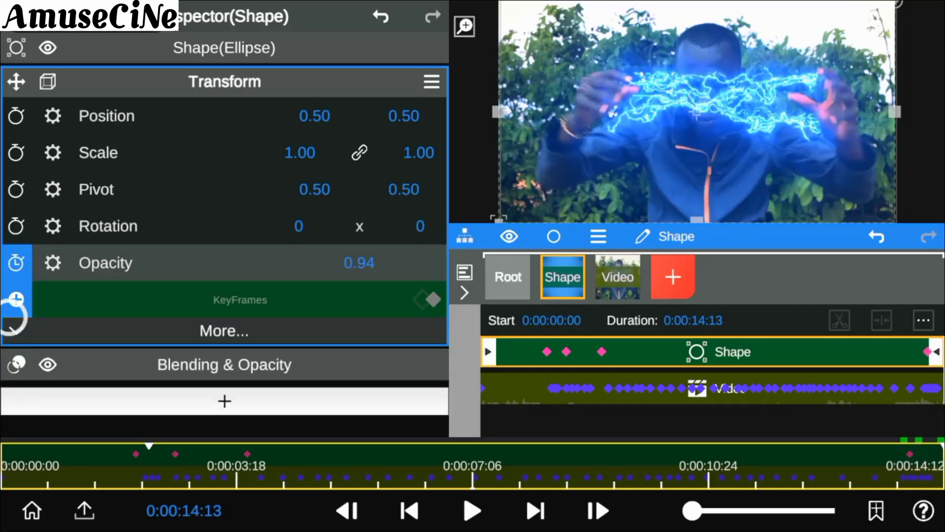
Drop the end keyframe's opacity toward 0.00, raise it partly back, then return to 0:00:10:23
left_click_drag(359, 262, 369, 401)
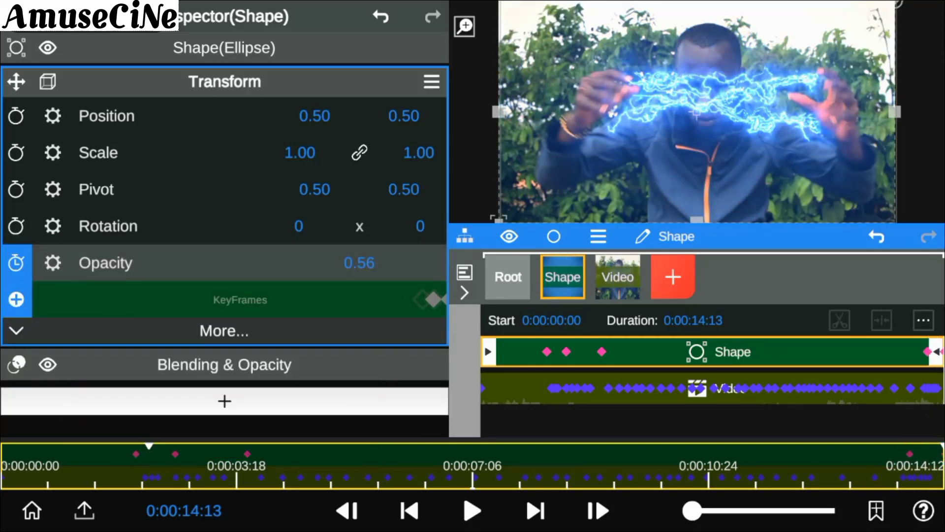
left_click_drag(360, 263, 376, 500)
left_click(464, 292)
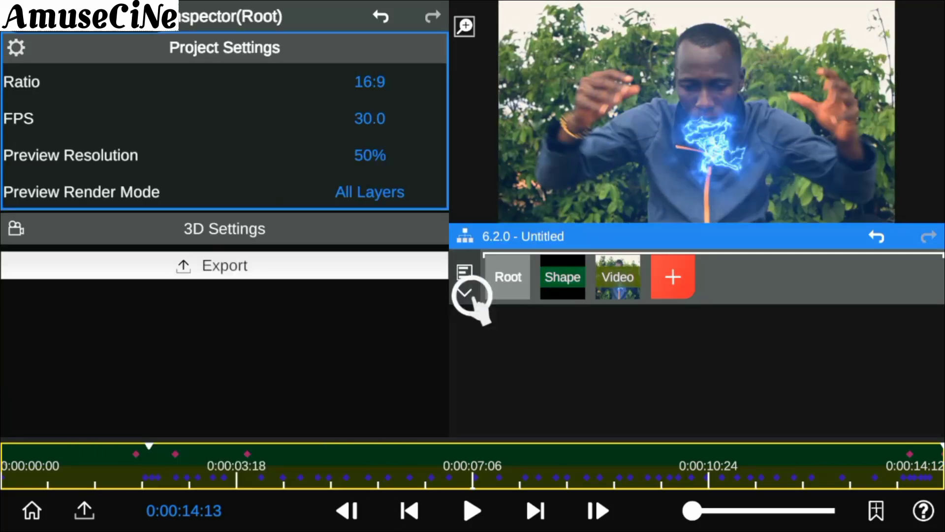
left_click(918, 350)
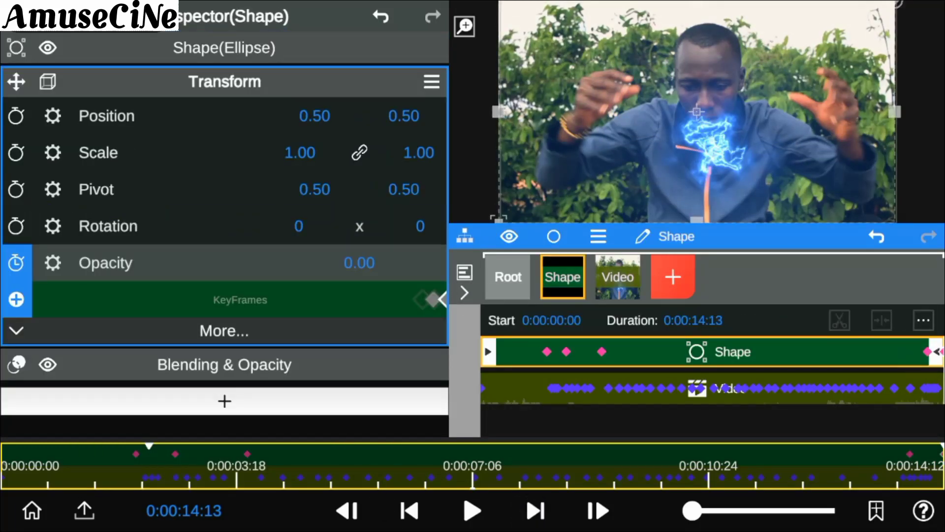
left_click_drag(359, 263, 356, 79)
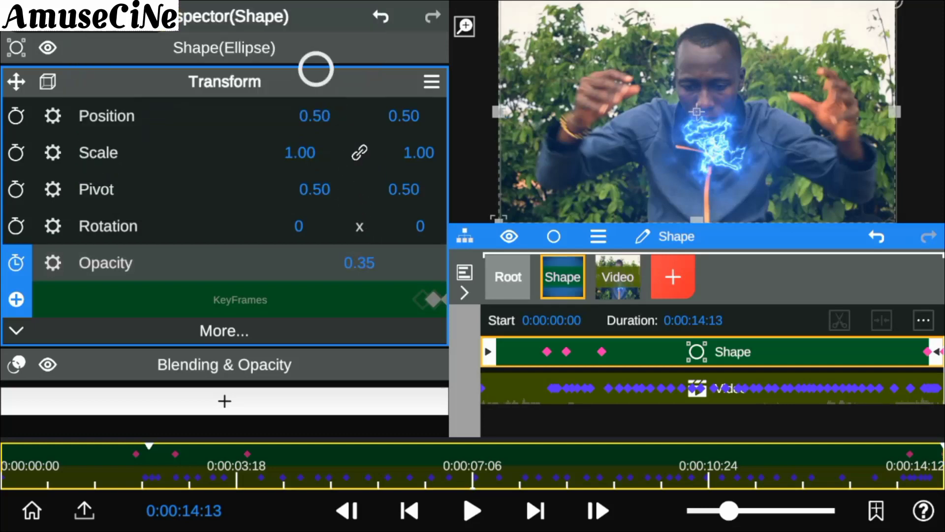
left_click(707, 465)
Add the Glow effect from the Lighten library to the Video layer
left_click(356, 81)
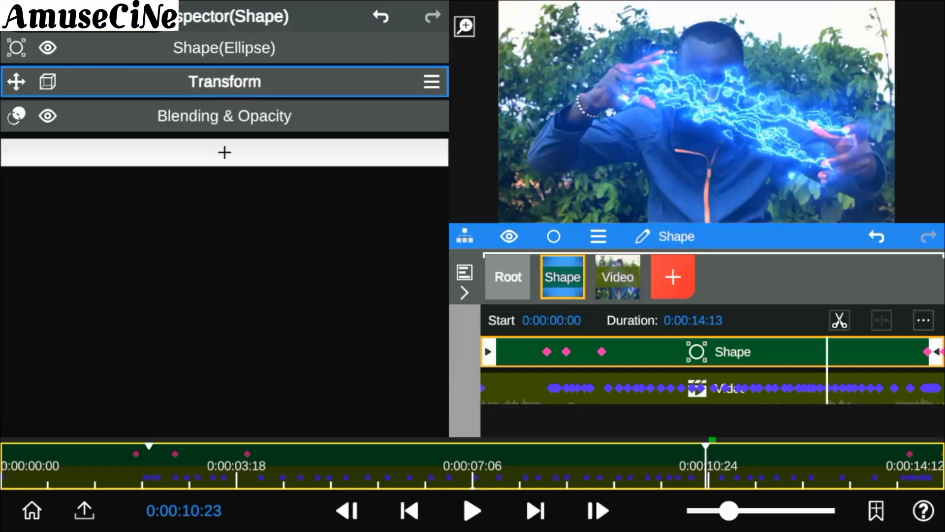
left_click(752, 389)
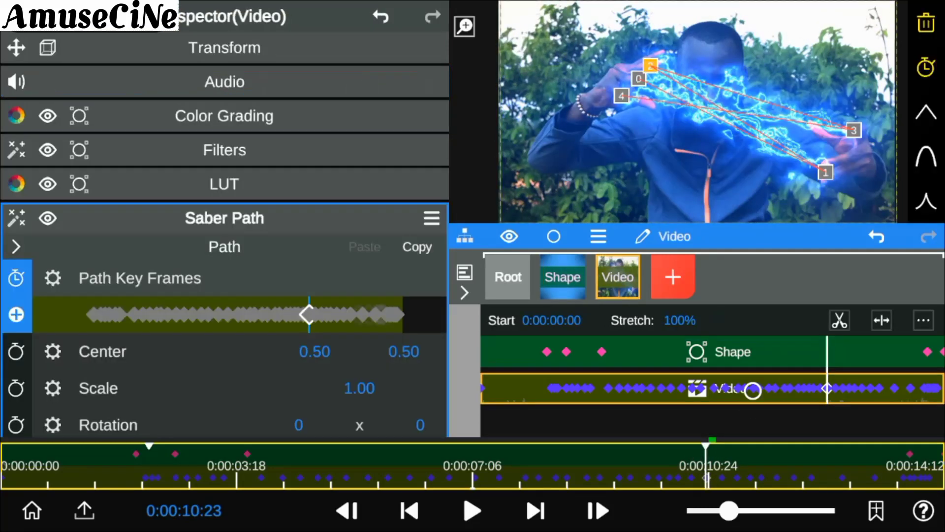
left_click(175, 219)
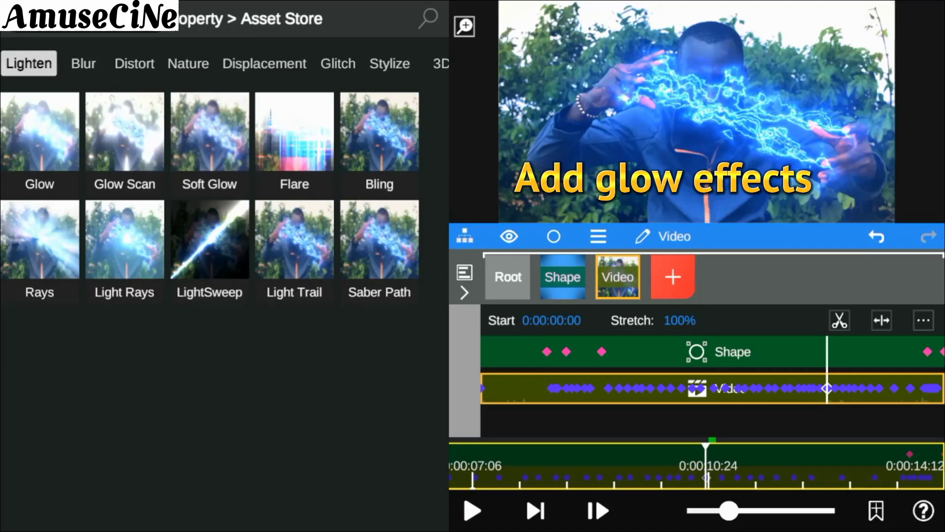
left_click(39, 138)
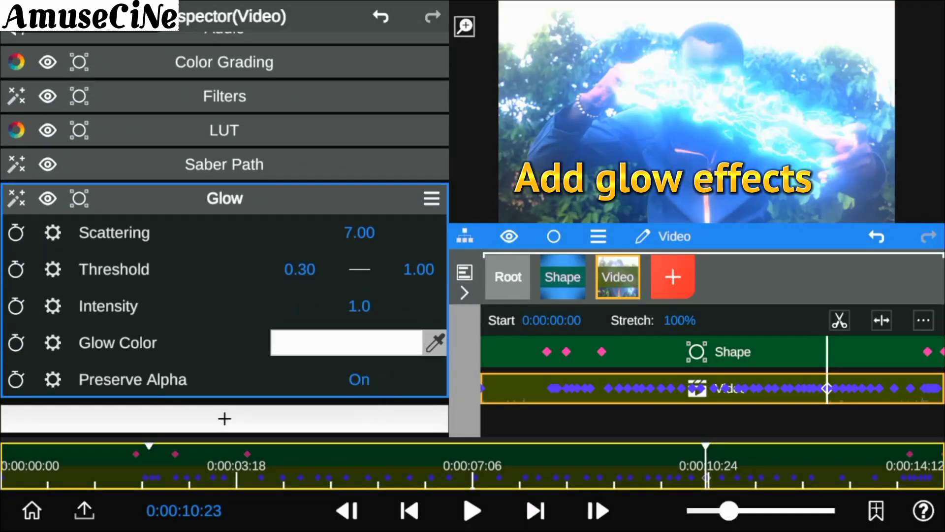
Set Glow Intensity to 0.1 and tint the glow colour blue
left_click_drag(365, 306, 362, 408)
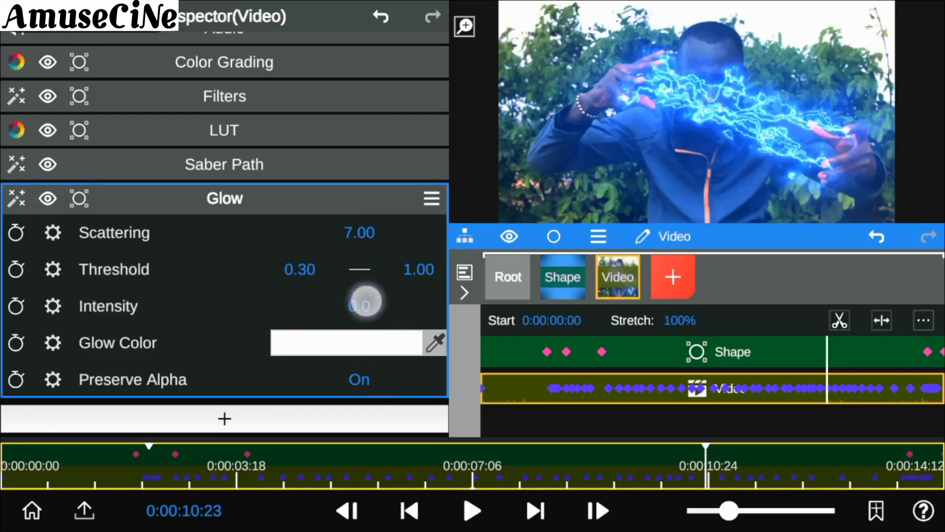
left_click_drag(365, 297, 365, 290)
left_click(346, 342)
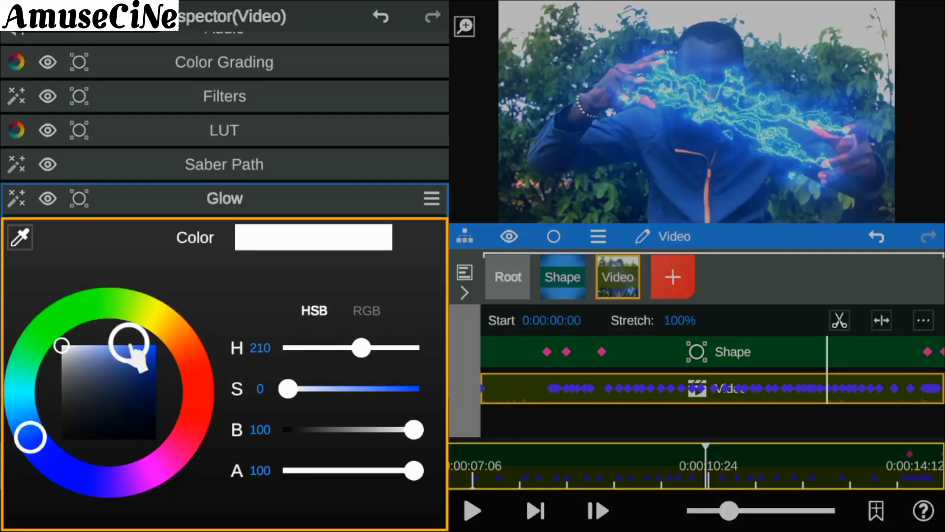
left_click(129, 343)
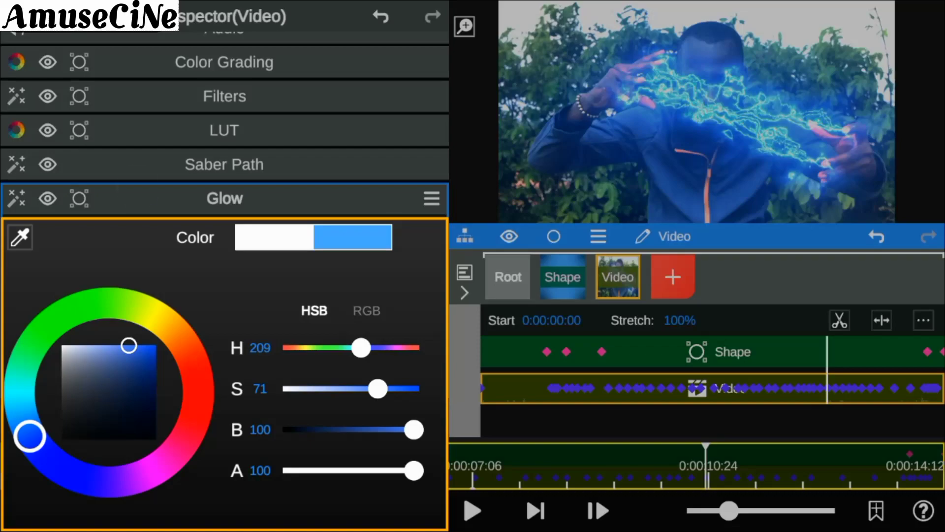
key("Escape")
left_click(52, 199)
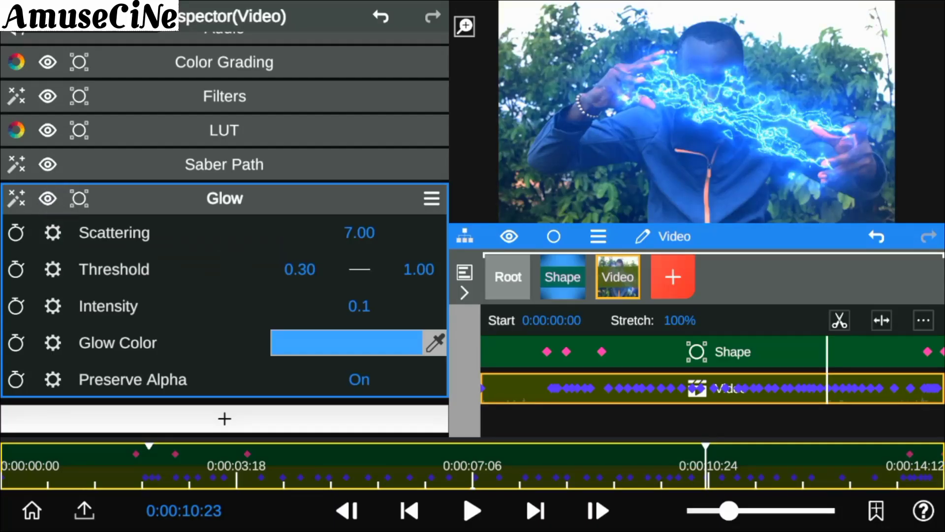
left_click(141, 211)
Add a Glow Scan effect to the video with its channel set to Saturation
left_click(116, 299)
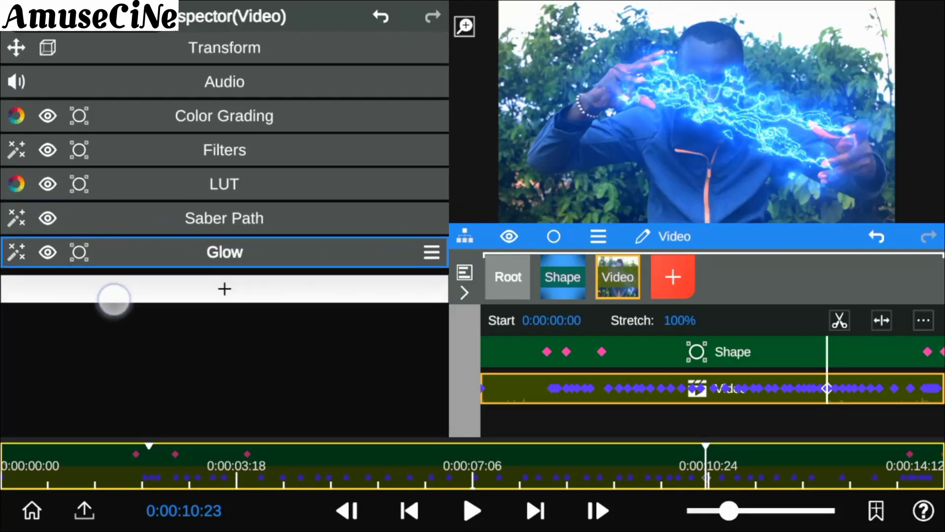
left_click(127, 153)
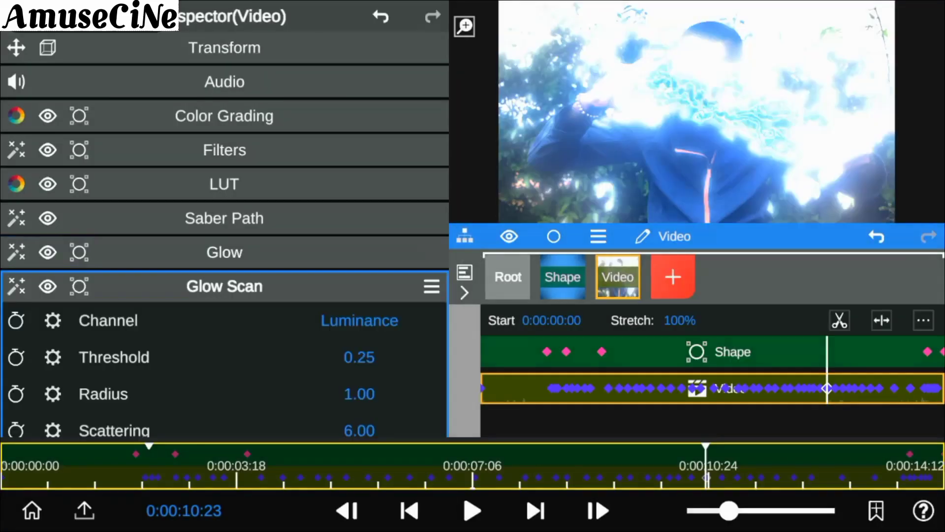
left_click(351, 332)
left_click(197, 106)
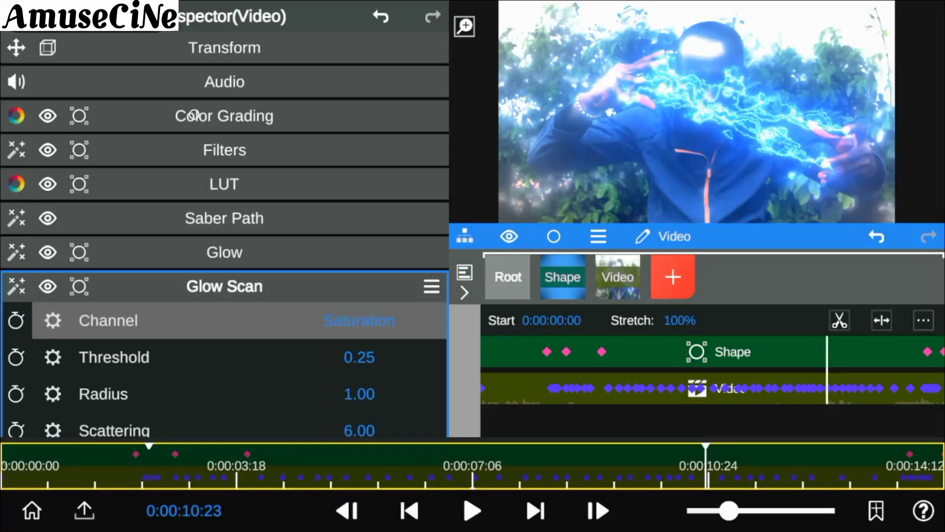
left_click_drag(66, 296, 67, 229)
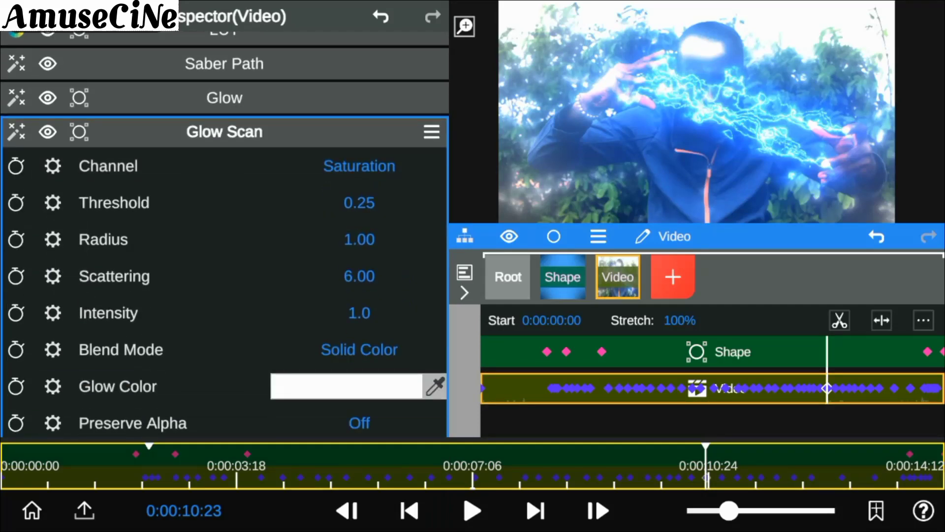
Give Glow Scan Multiply blending, Preserve Alpha on and a saturated blue colour
left_click(360, 350)
left_click(193, 109)
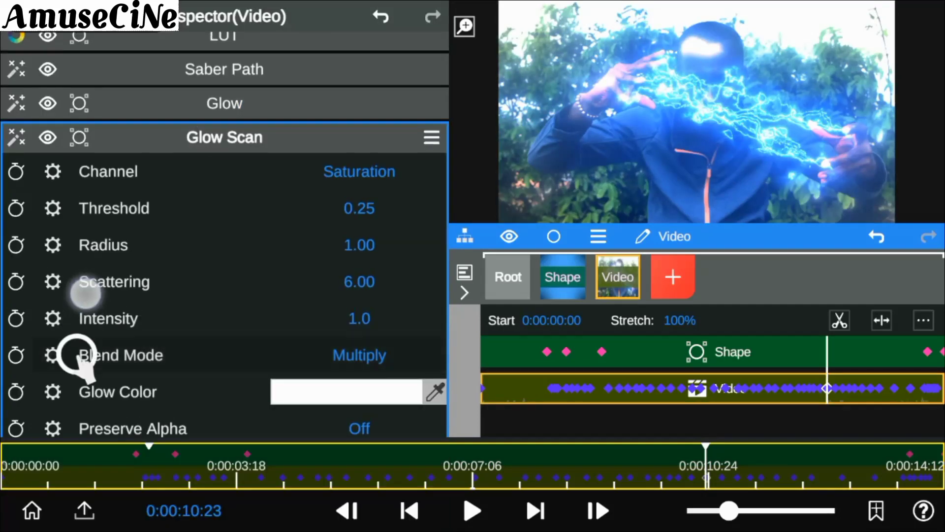
left_click_drag(85, 293, 85, 244)
left_click(362, 374)
left_click(345, 342)
left_click(29, 435)
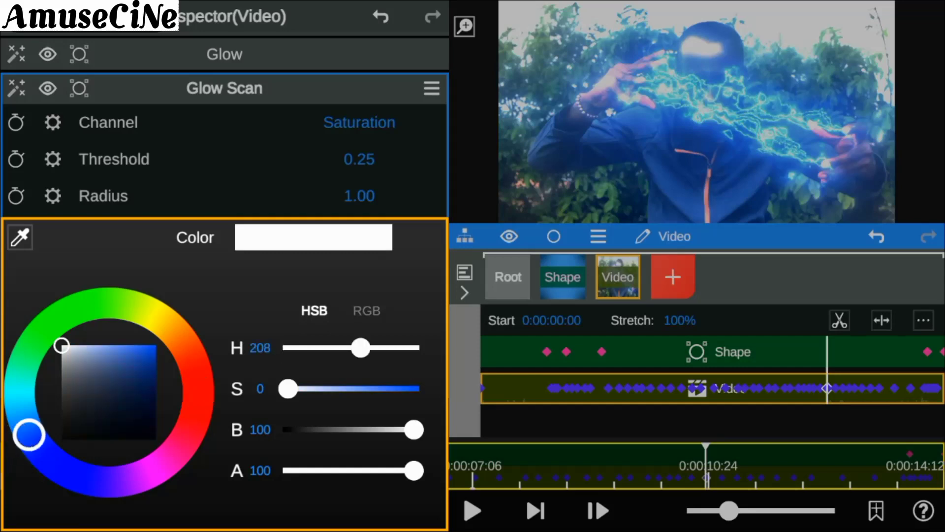
left_click(136, 345)
left_click(133, 155)
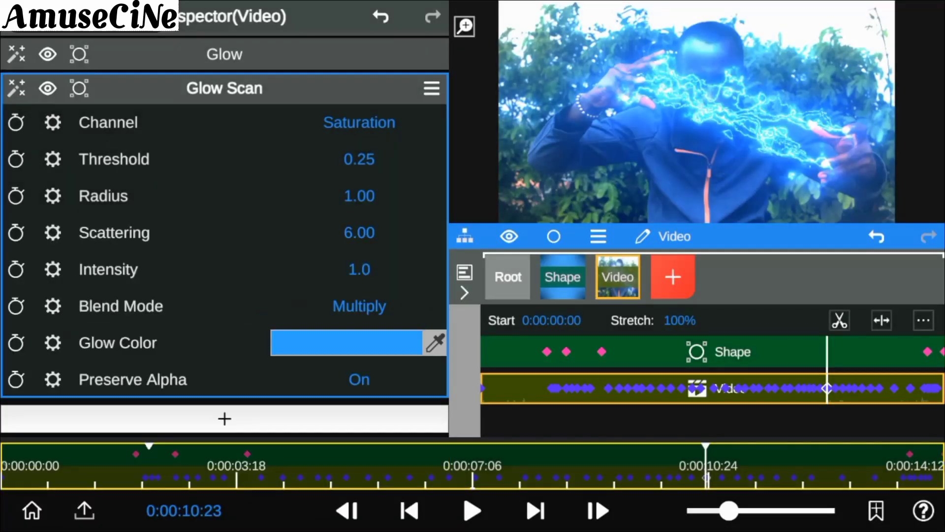
Try the Luminance channel, then set Glow Scan back to Saturation
left_click(348, 123)
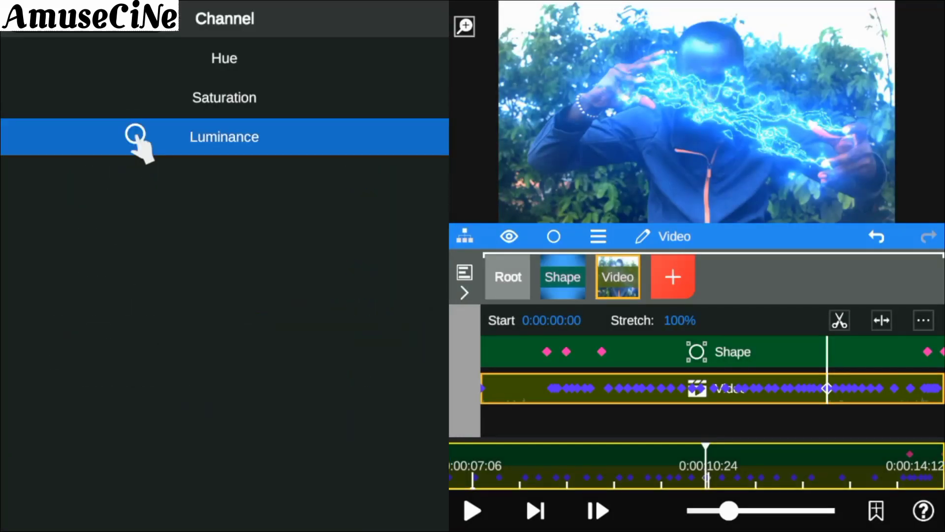
left_click(136, 136)
left_click_drag(133, 122, 133, 232)
left_click(355, 232)
left_click(202, 98)
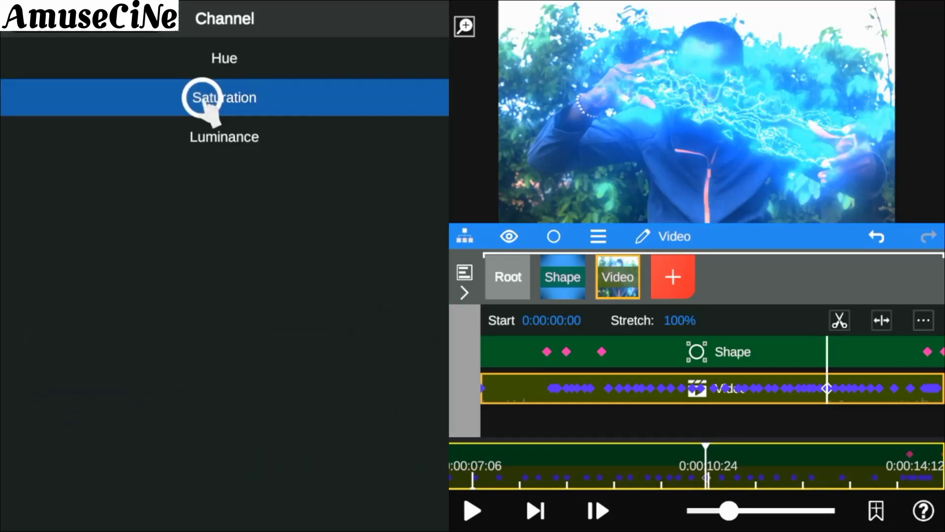
left_click(79, 198)
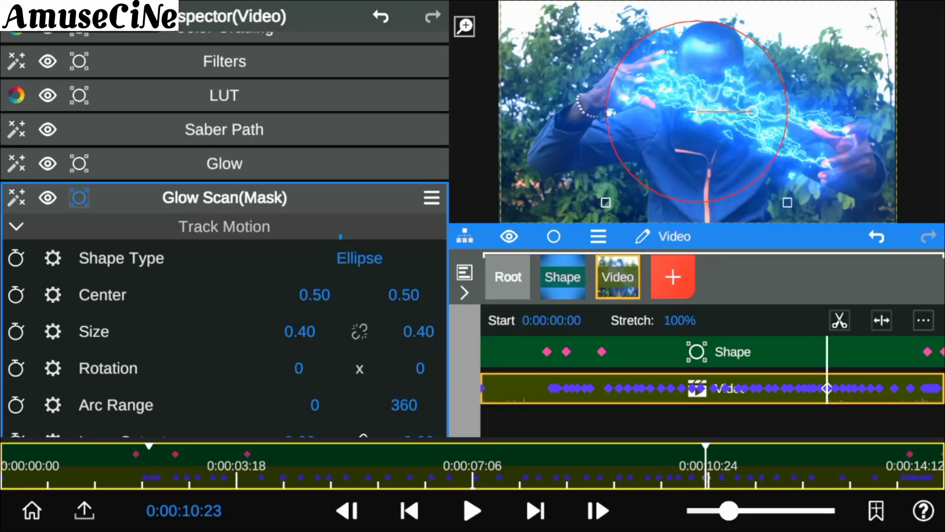
Mask Glow Scan with an Ellipse sized 0.88 × 0.25, then go to 0:00:04:24
left_click(360, 258)
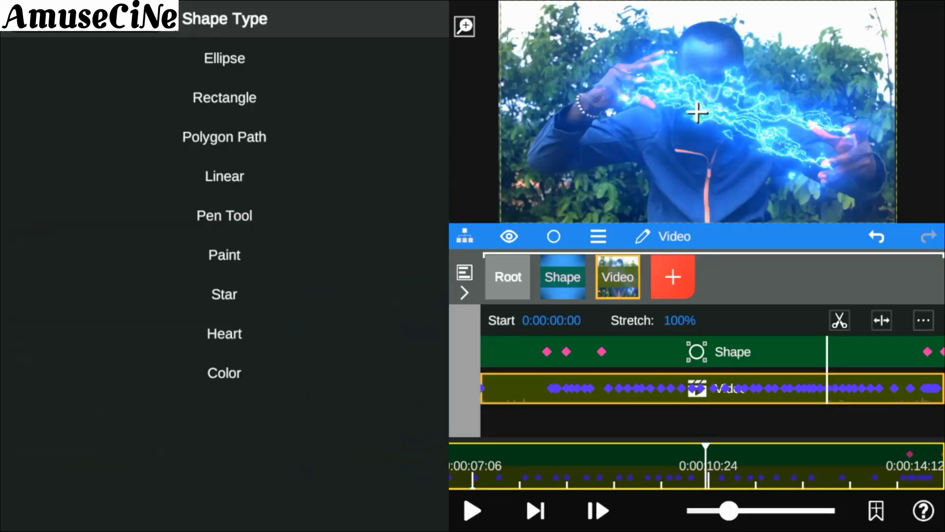
left_click(211, 95)
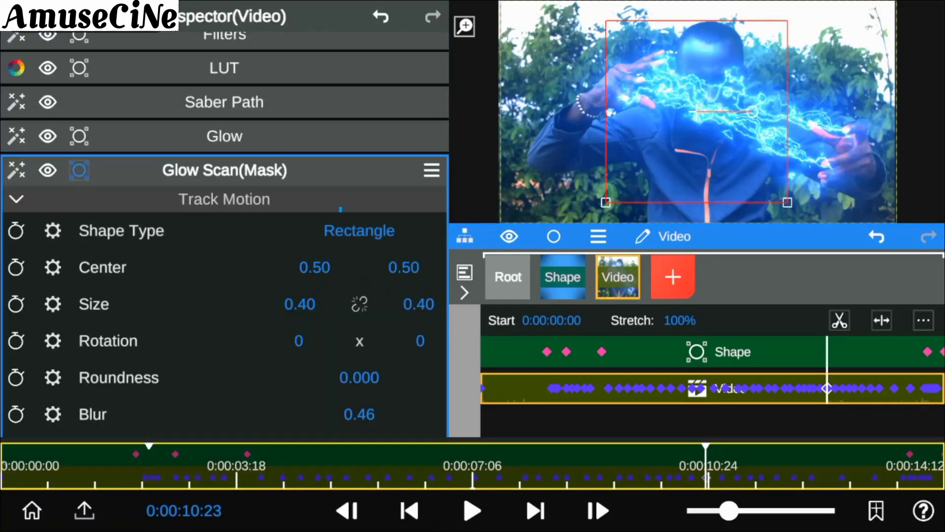
left_click(359, 231)
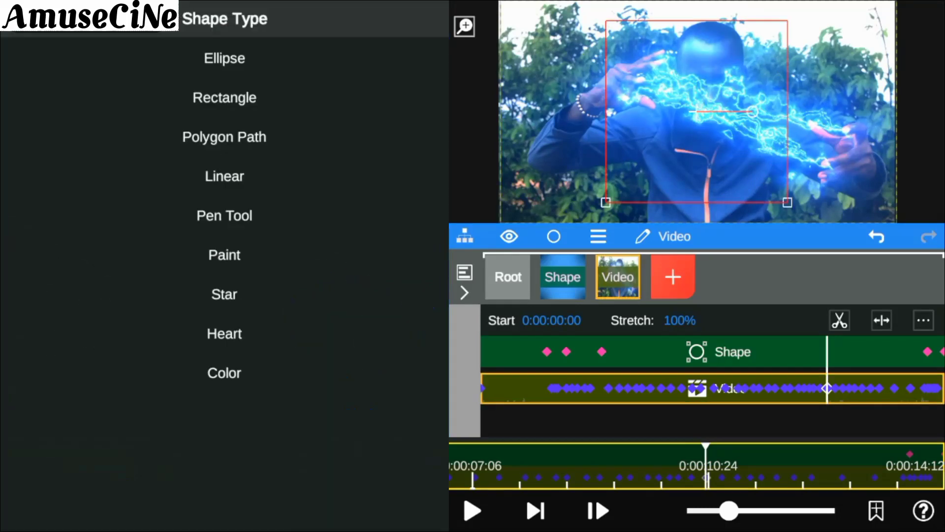
left_click(226, 59)
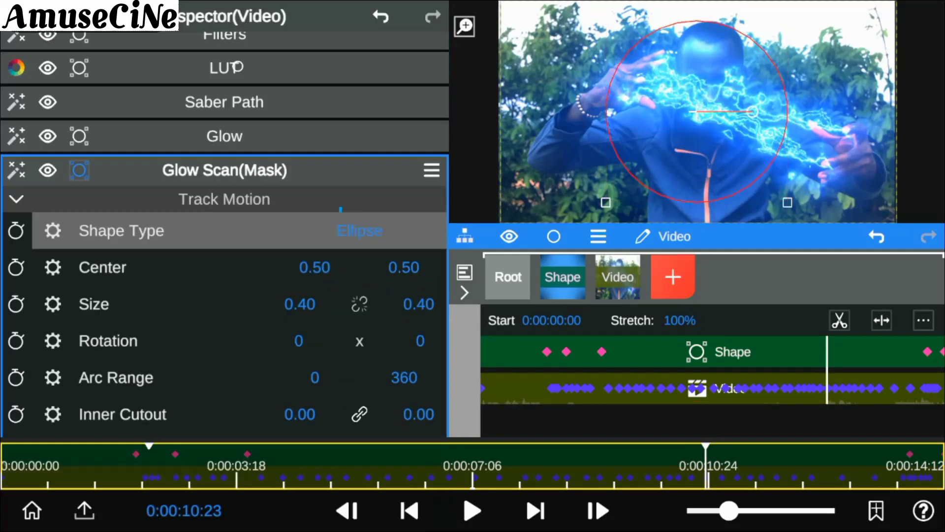
left_click_drag(416, 308, 414, 352)
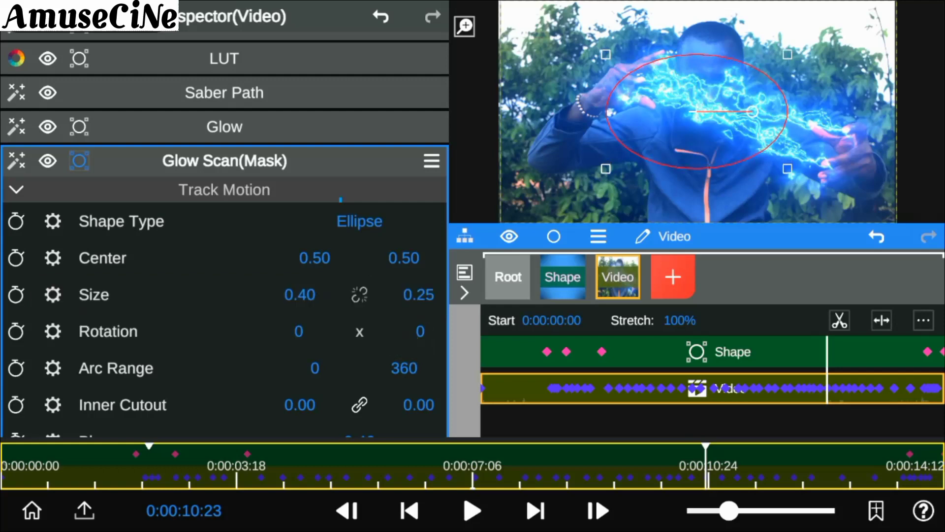
left_click_drag(300, 295, 432, 253)
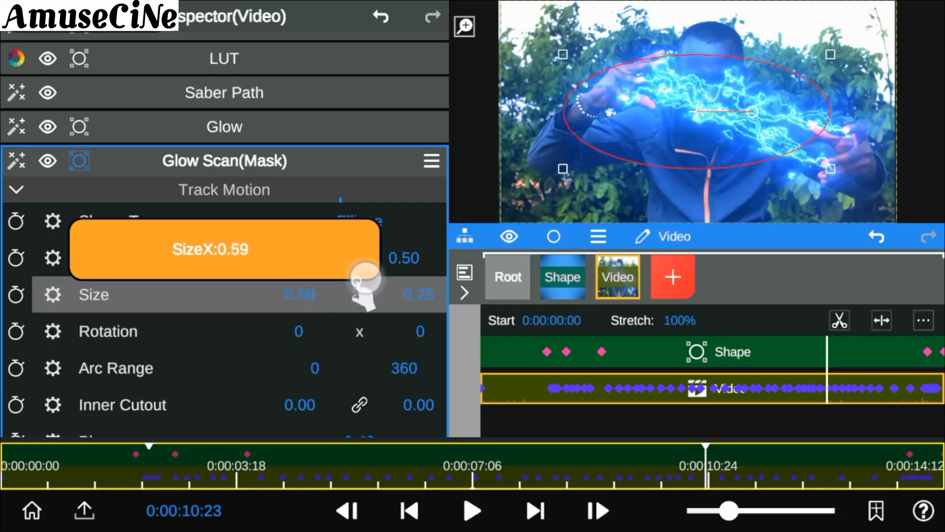
scroll(46, 197, "down", 3)
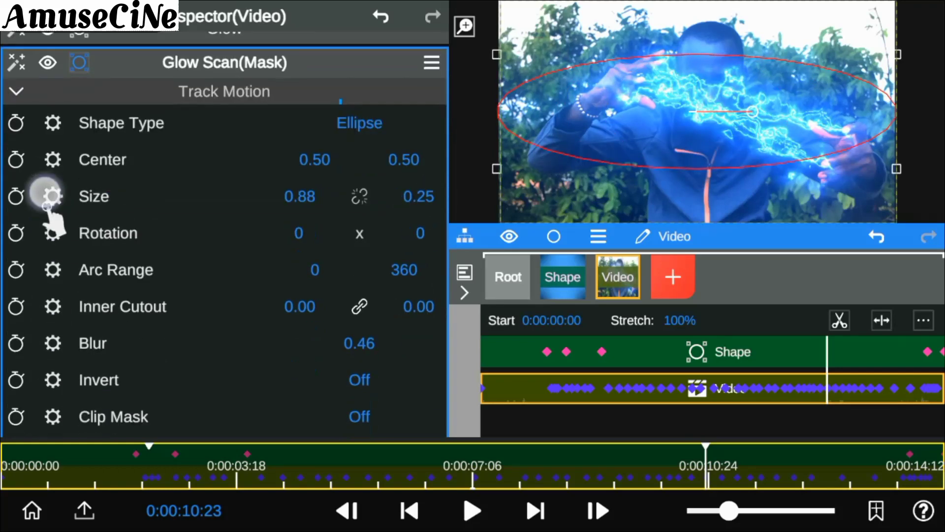
scroll(73, 327, "up", 3)
left_click(17, 154)
left_click(314, 465)
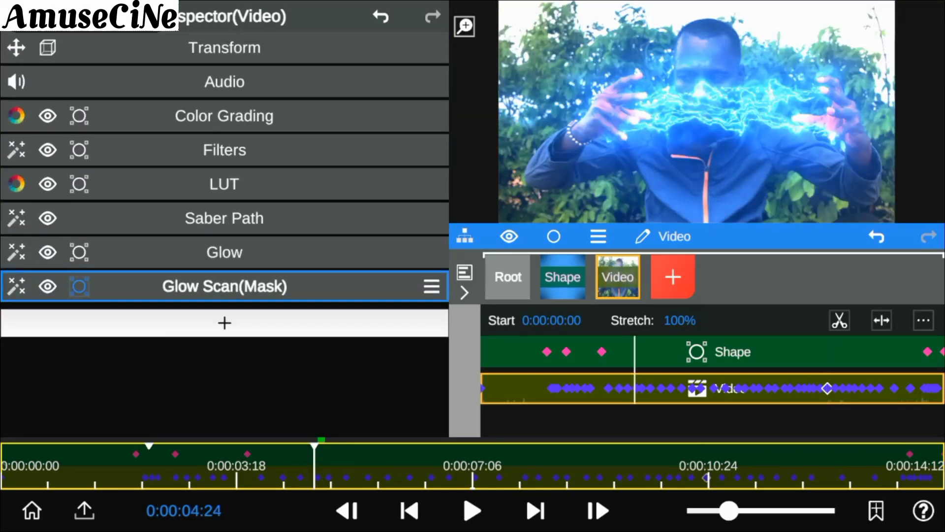
Leave mask editing and toggle Glow Scan off and on to compare
left_click(33, 293)
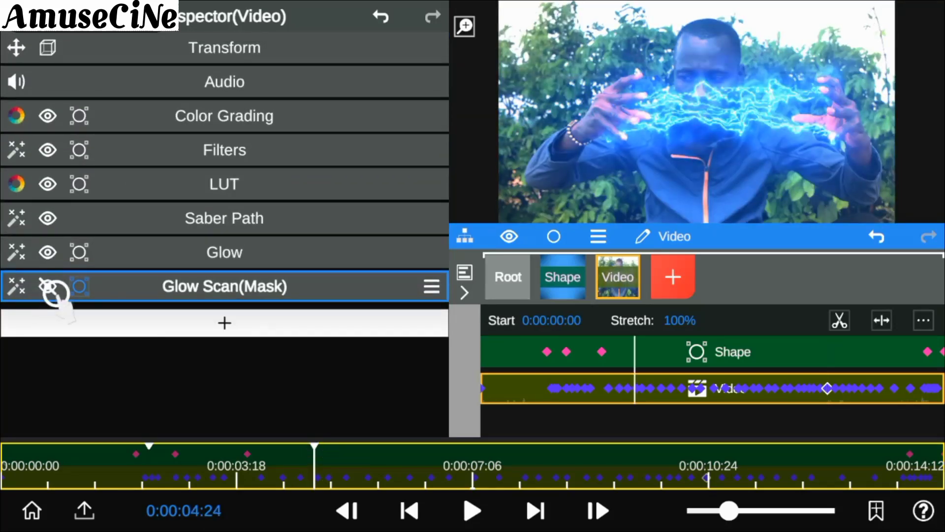
left_click(148, 298)
left_click(79, 286)
left_click(127, 201)
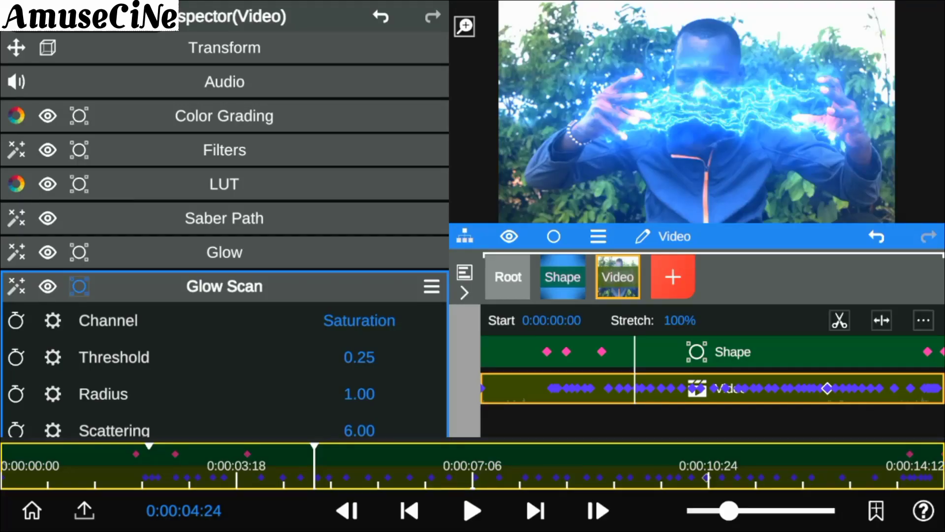
left_click_drag(31, 330, 32, 217)
left_click_drag(365, 354, 391, 449)
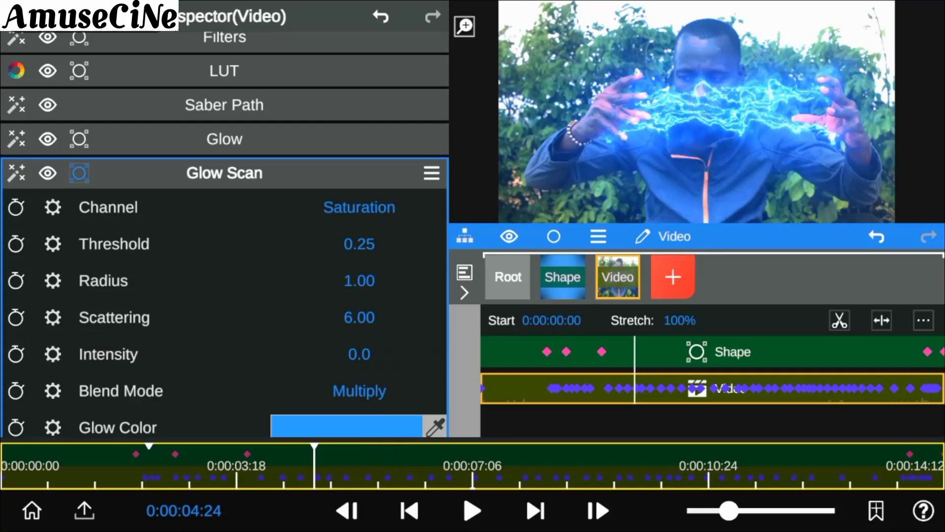
left_click(151, 173)
left_click(47, 286)
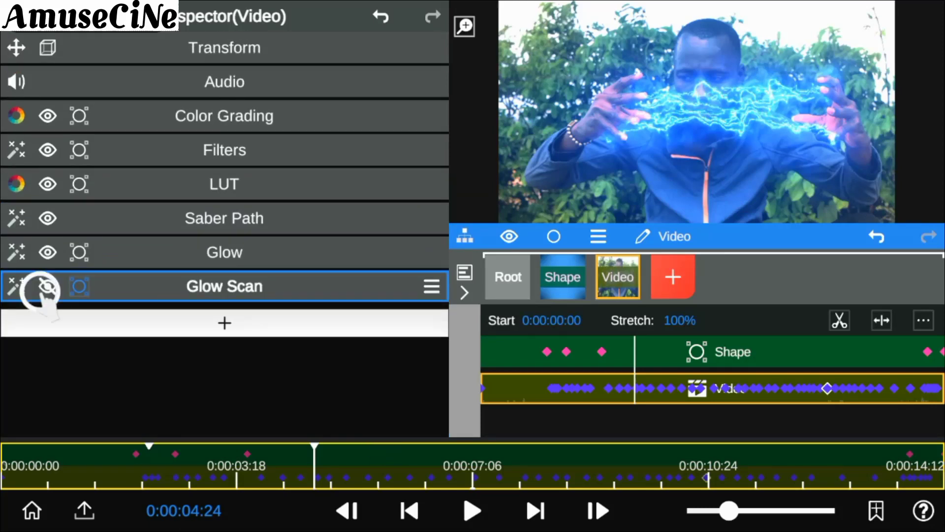
Lower the Glow Scan Intensity to 0.3
left_click(139, 289)
left_click_drag(49, 342, 38, 205)
left_click_drag(369, 315, 377, 433)
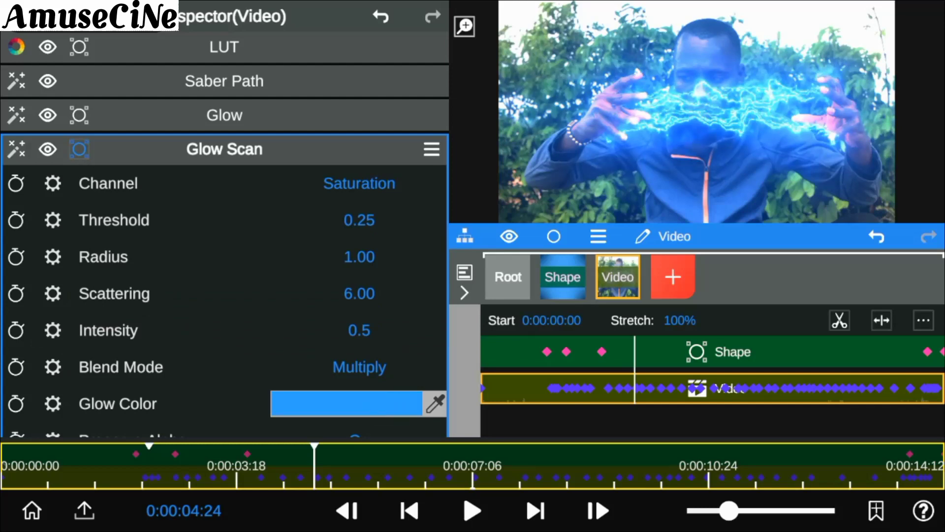
left_click_drag(369, 332, 376, 341)
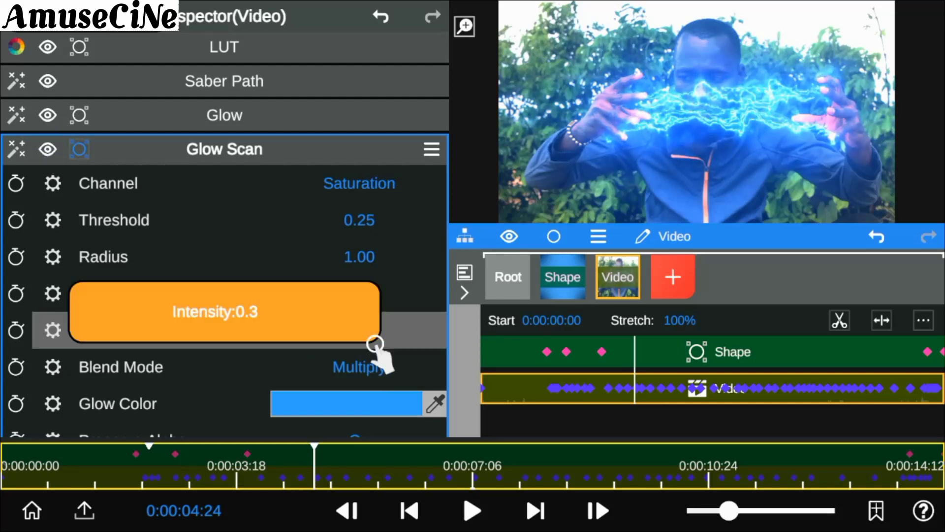
left_click(133, 151)
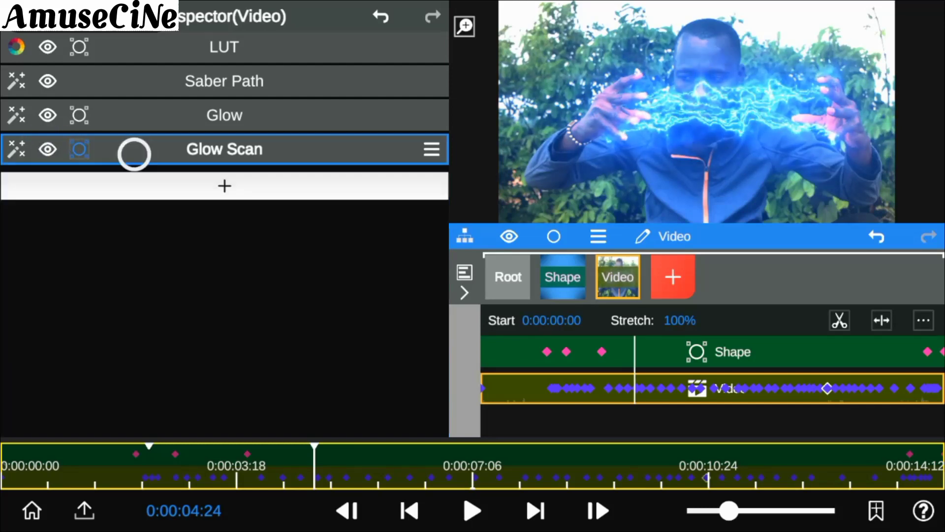
left_click(472, 467)
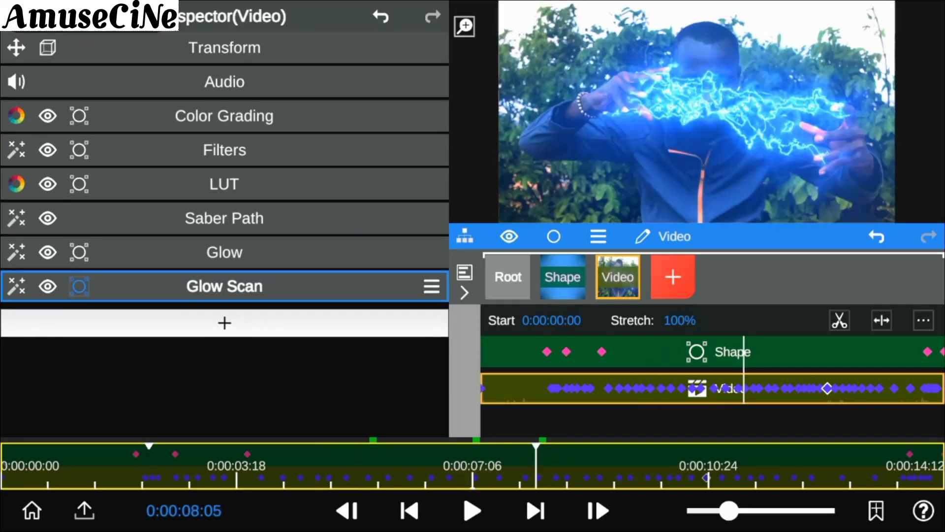
Reshape the Glow Scan ellipse mask to Size Y 0.55, Center Y 0.38, Blur 0.50
left_click(79, 286)
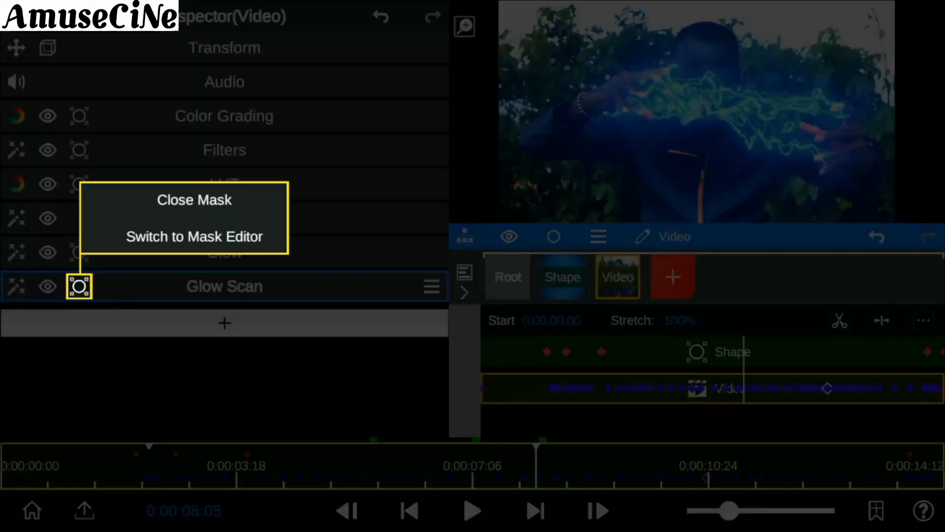
left_click(181, 236)
left_click(181, 300)
left_click_drag(73, 391, 74, 283)
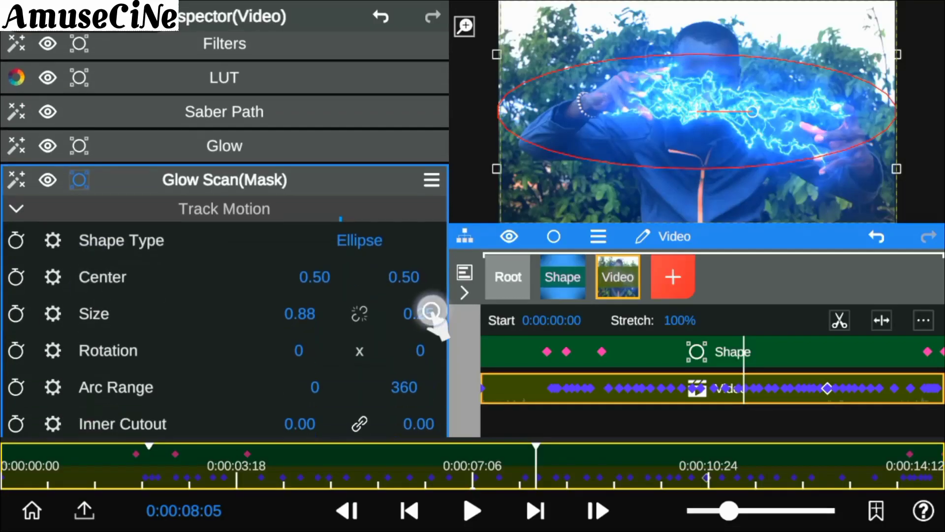
left_click_drag(433, 312, 435, 228)
mouse_move(416, 291)
left_mouse_down()
mouse_move(420, 307)
mouse_move(408, 283)
left_mouse_up()
left_click_drag(33, 365, 25, 200)
left_click_drag(376, 286, 364, 295)
left_click_drag(148, 74, 148, 143)
left_click(148, 143)
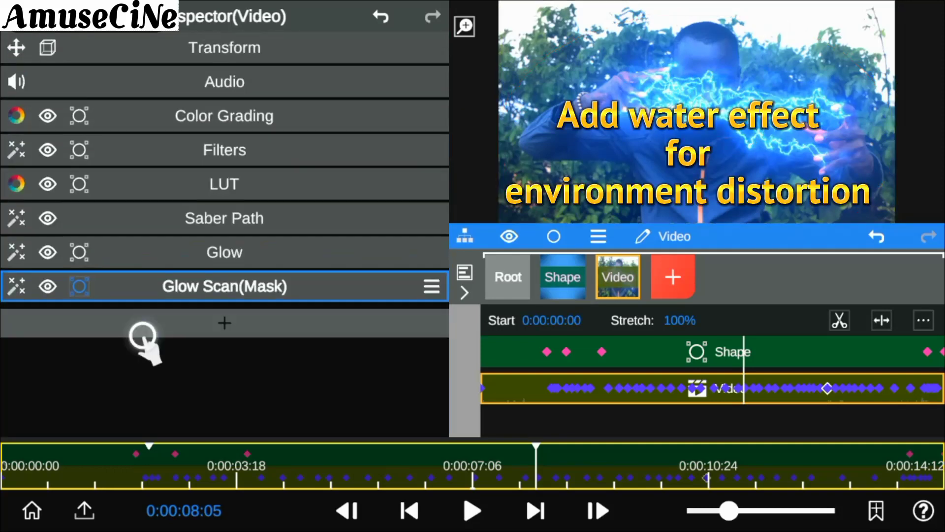
left_click(143, 333)
Add the Nature Water effect with Keep Edge on and amplitude 0.08
left_click(68, 112)
left_click(134, 63)
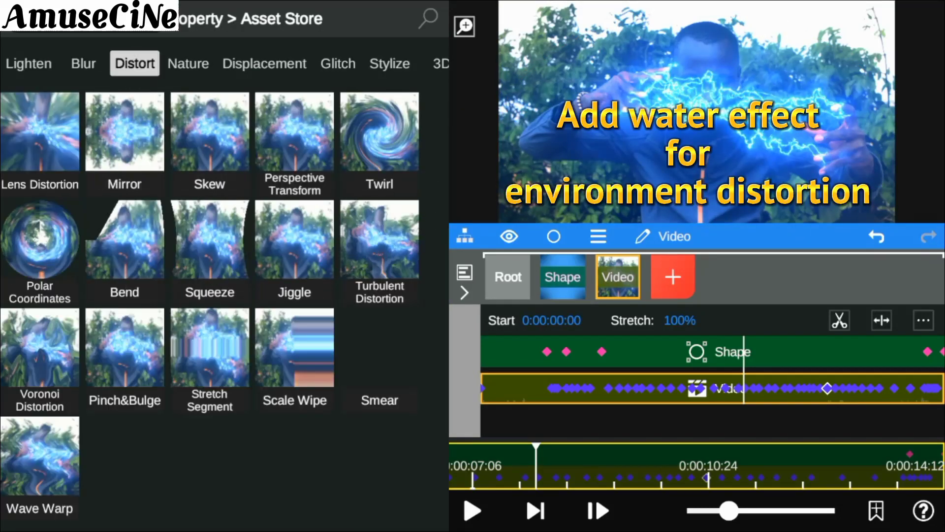
left_click(188, 64)
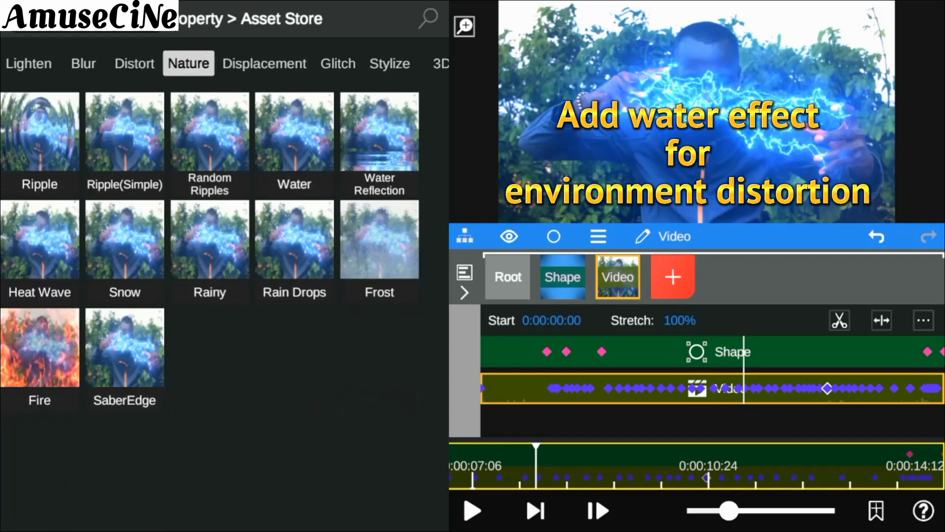
left_click(294, 143)
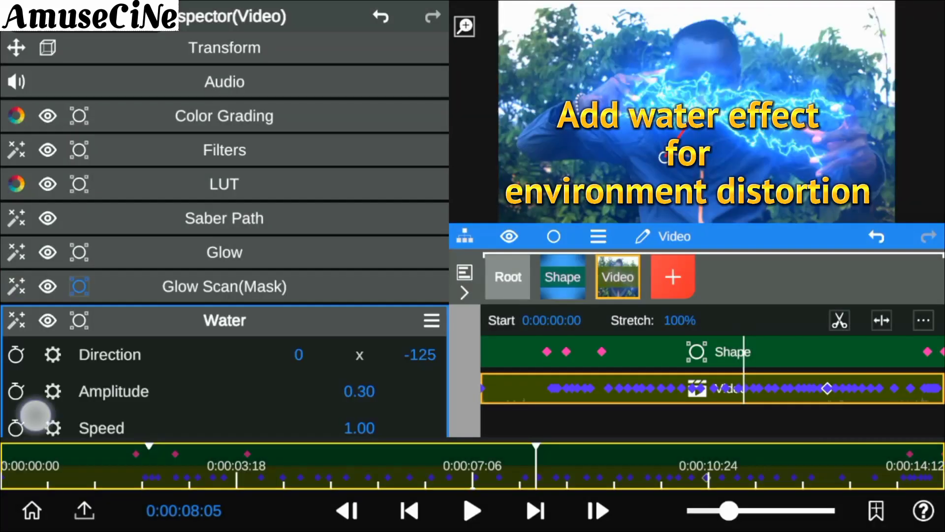
left_click_drag(35, 414, 63, 249)
left_click(373, 349)
left_click(15, 382)
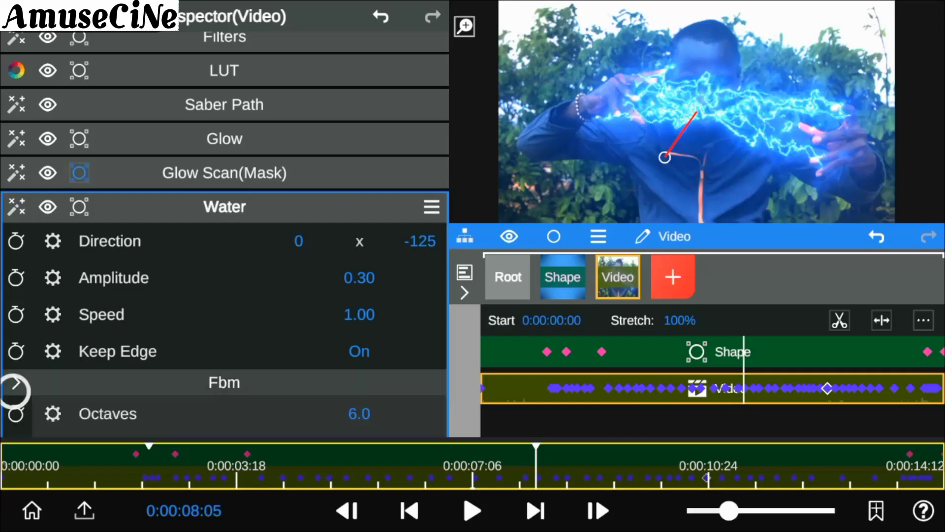
left_click_drag(363, 276, 377, 352)
Mask Water with an ellipse sized 1.06 × 0.54, centred at 0.50, 0.40, blur 0.25
left_click(79, 207)
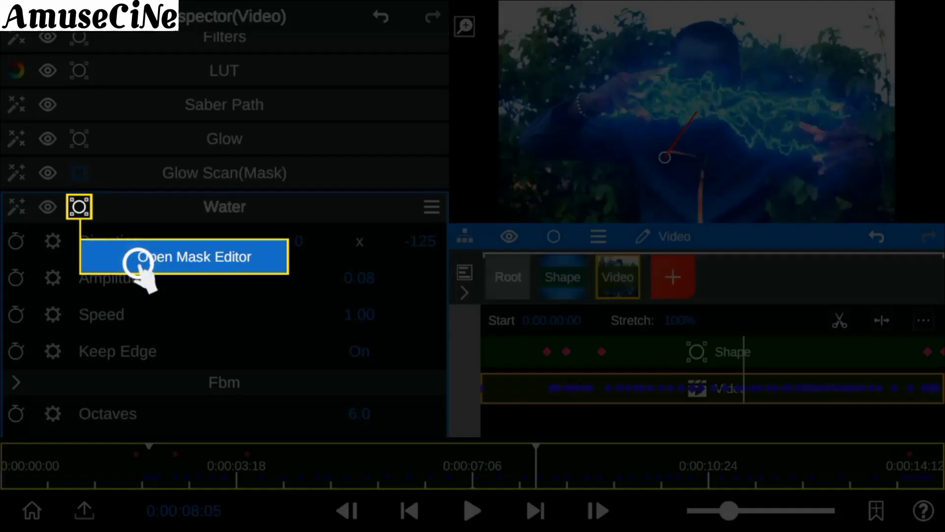
left_click(138, 259)
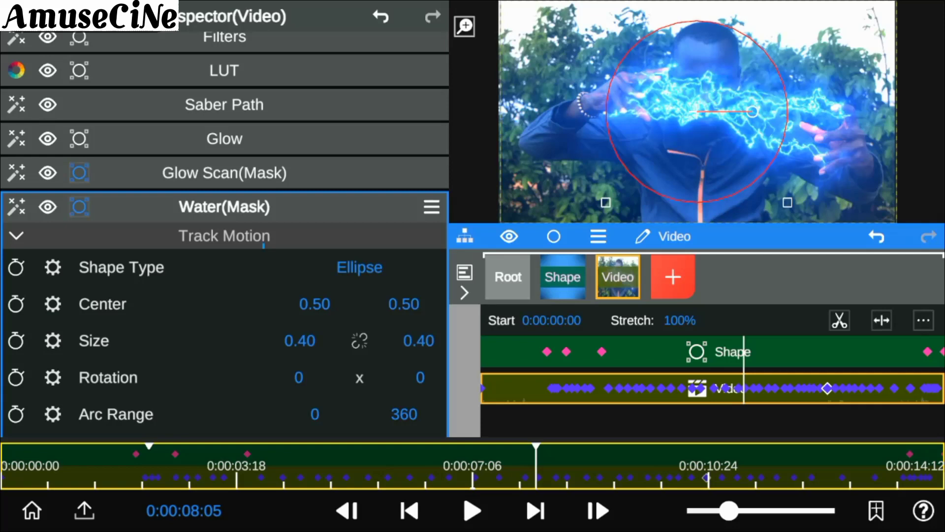
left_click_drag(298, 339, 394, 339)
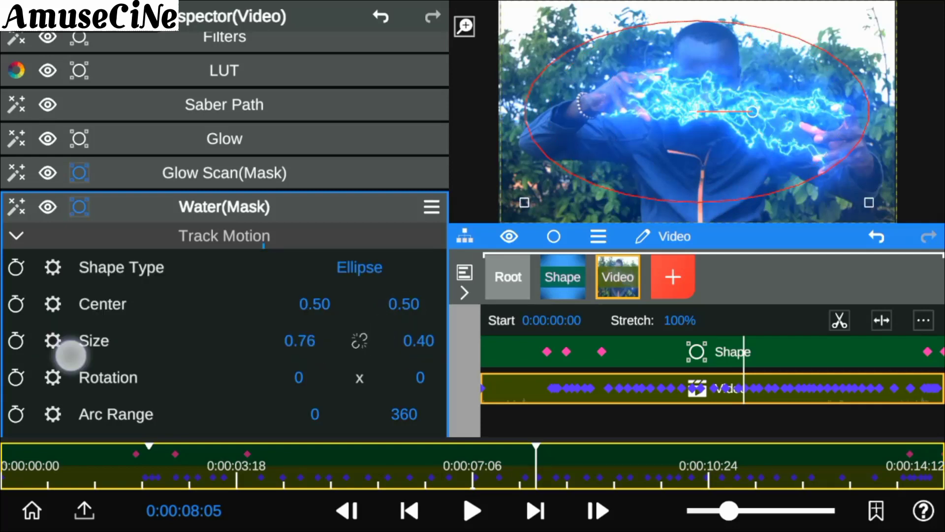
left_click_drag(70, 354, 70, 176)
left_click_drag(421, 168, 424, 131)
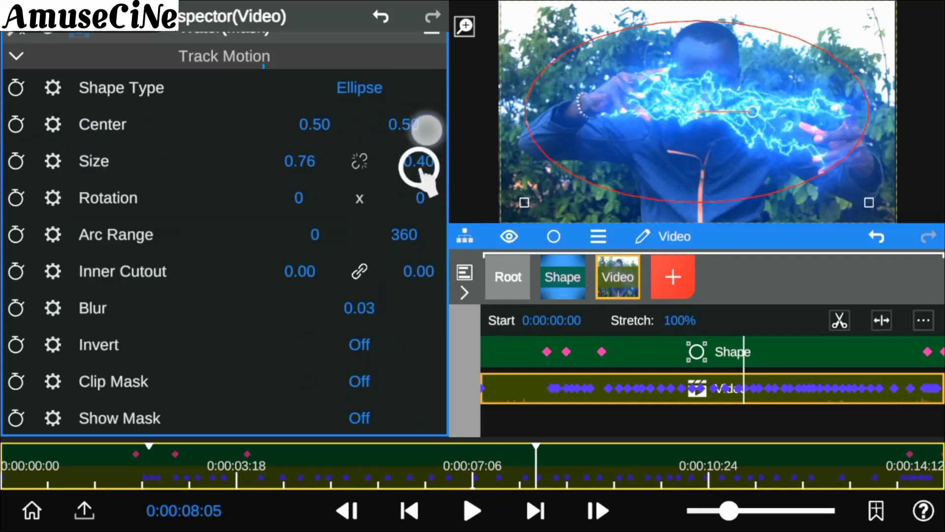
left_click_drag(313, 185, 364, 147)
left_click_drag(403, 124, 406, 162)
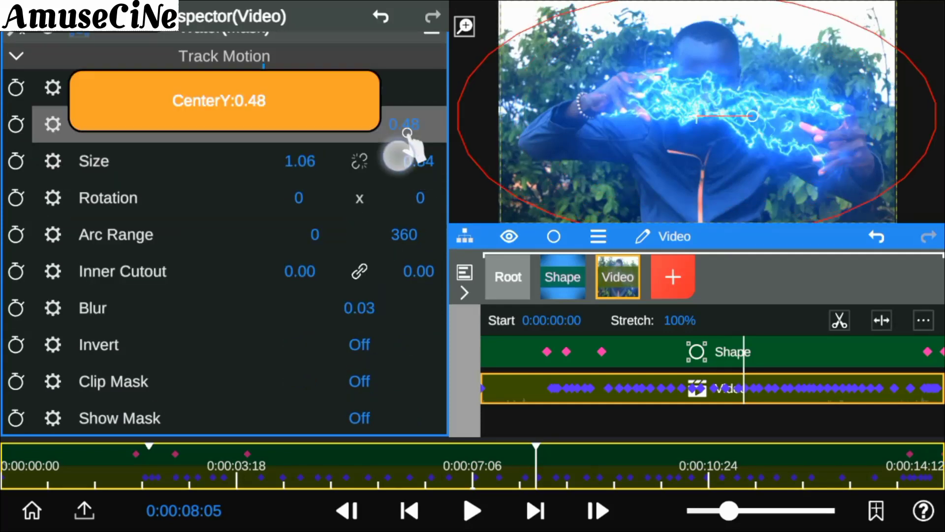
left_click_drag(360, 307, 379, 228)
scroll(84, 295, "up", 3)
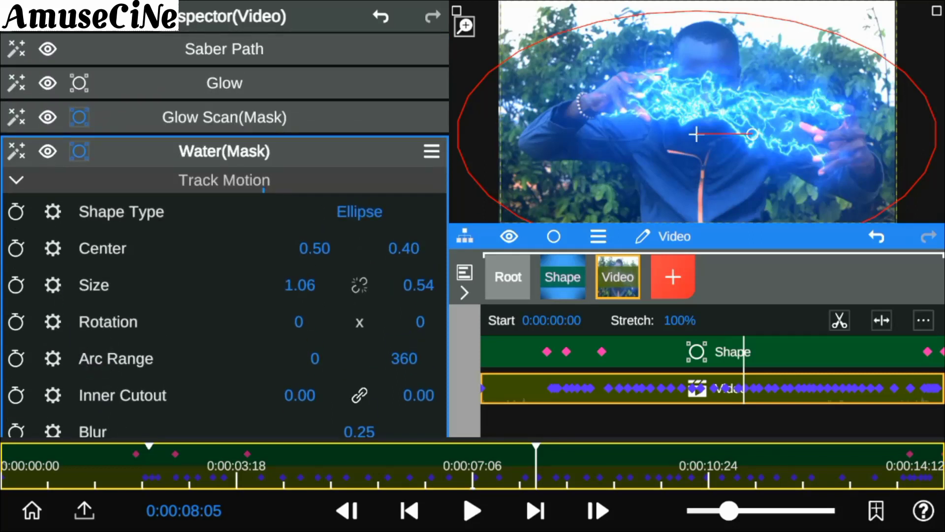
left_click(79, 152)
Raise the Water amplitude to 0.09 and set its direction to 0, -171
left_click(122, 200)
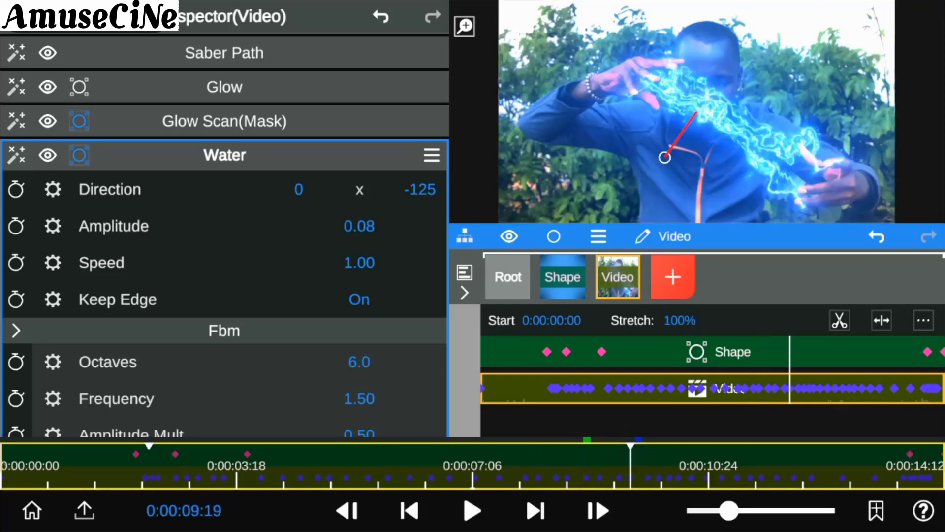
scroll(225, 276, "down", 2)
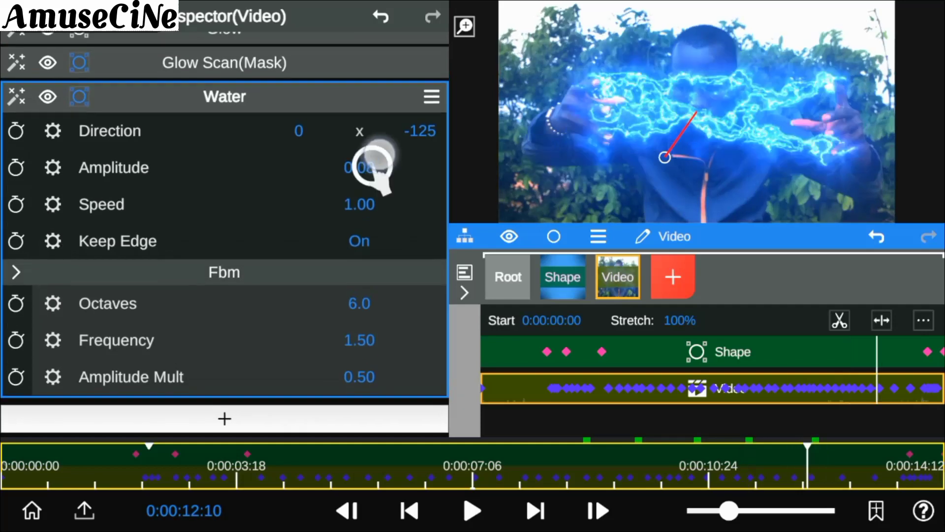
left_click_drag(373, 165, 380, 165)
left_click_drag(665, 157, 642, 120)
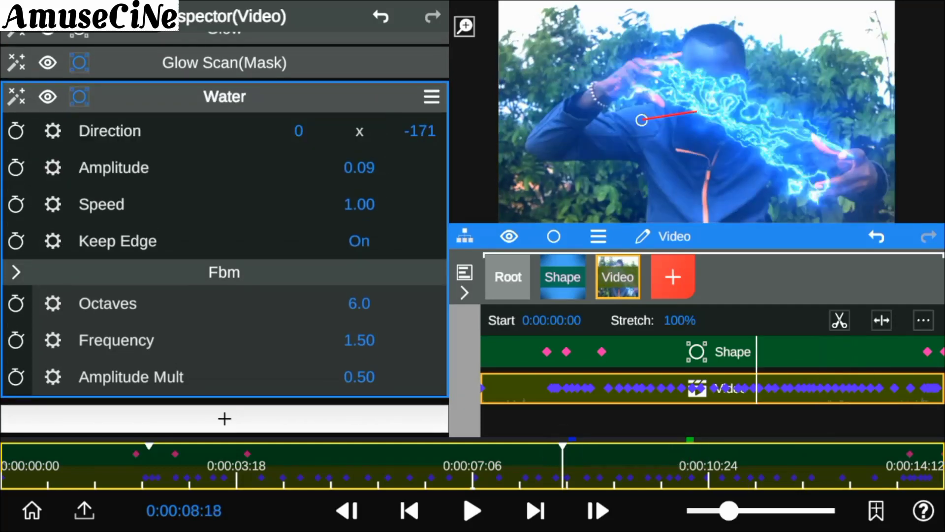
Preview the rippled saber at frames around 0:00:06:27 and 0:00:13:02
left_click(505, 452)
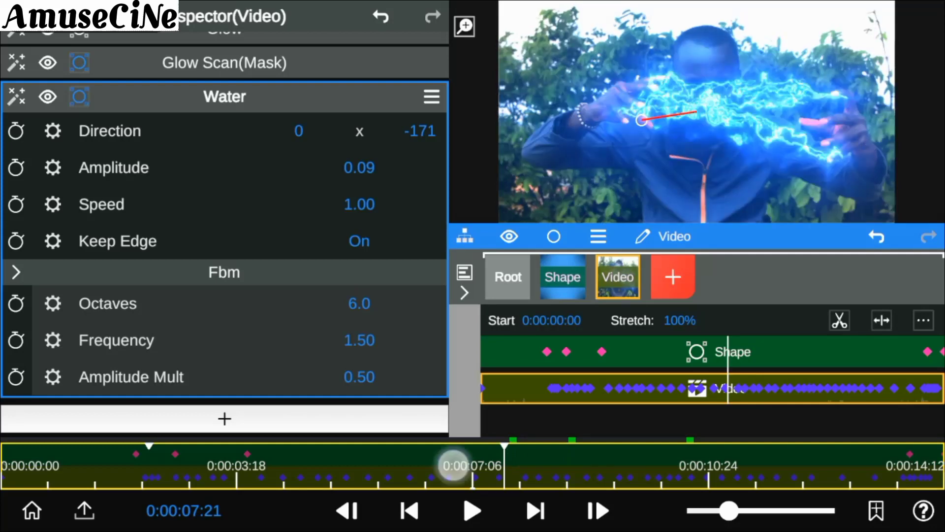
left_click(454, 465)
left_click(782, 456)
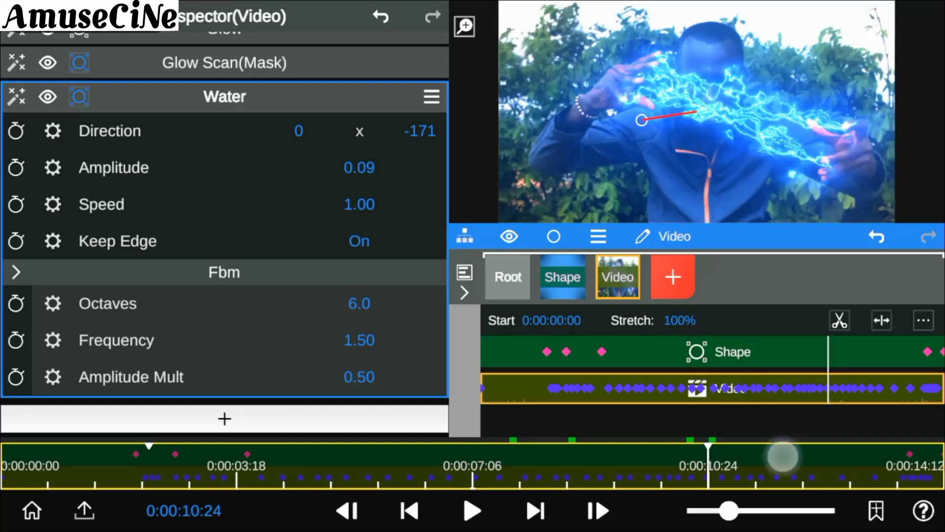
left_click(857, 454)
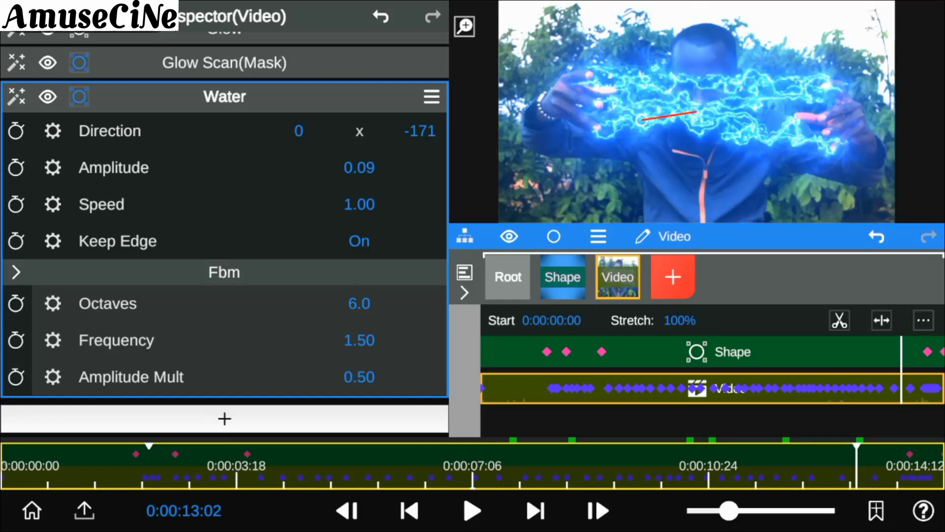
Add the Ray Blur effect from the asset store's Blur category
left_click(190, 92)
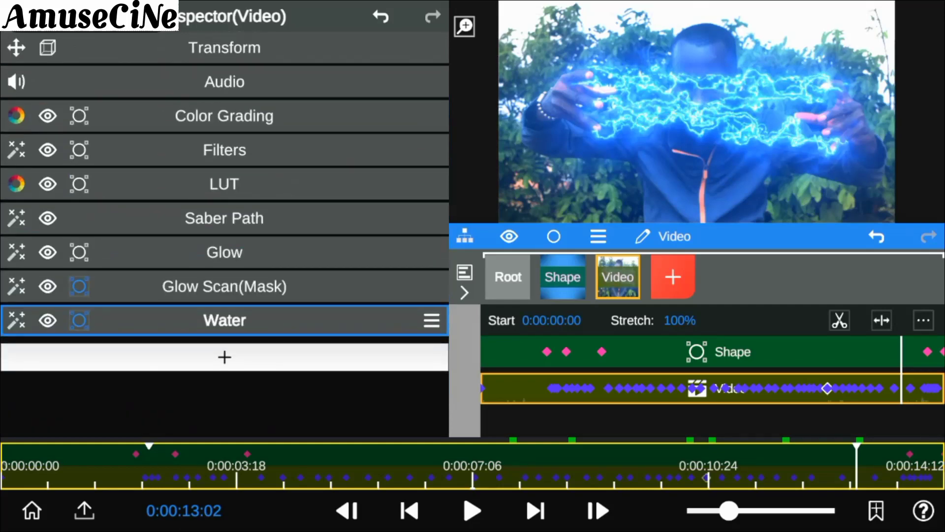
left_click(87, 366)
left_click(33, 118)
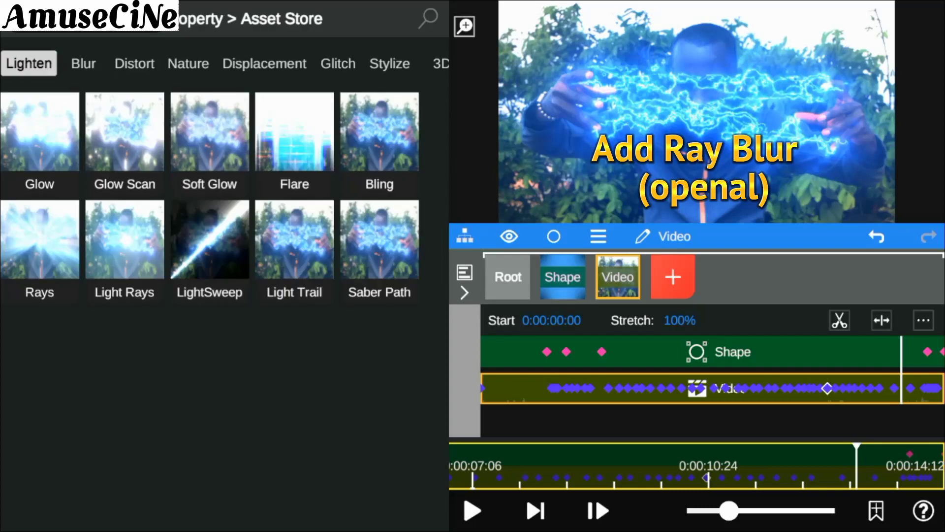
left_click(83, 63)
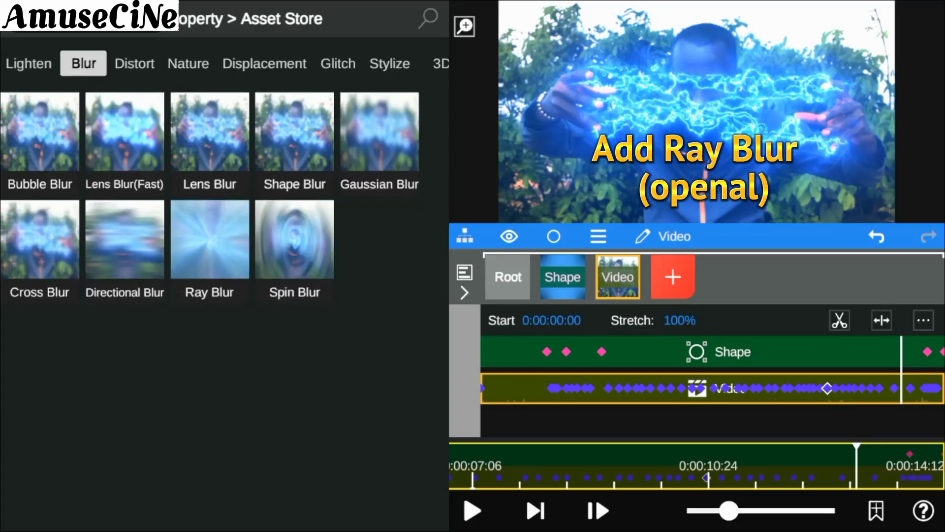
left_click(210, 246)
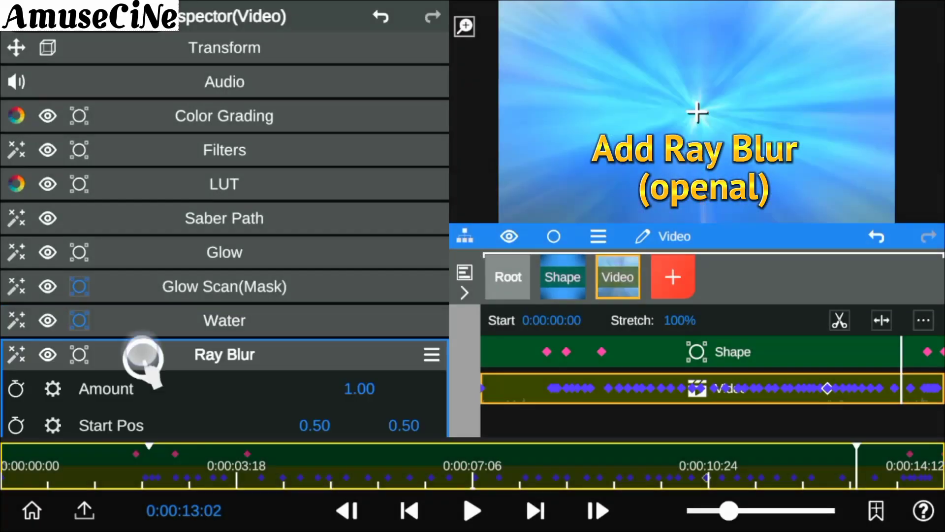
Lower the Ray Blur Amount to a subtle 0.02
left_click_drag(347, 216, 354, 317)
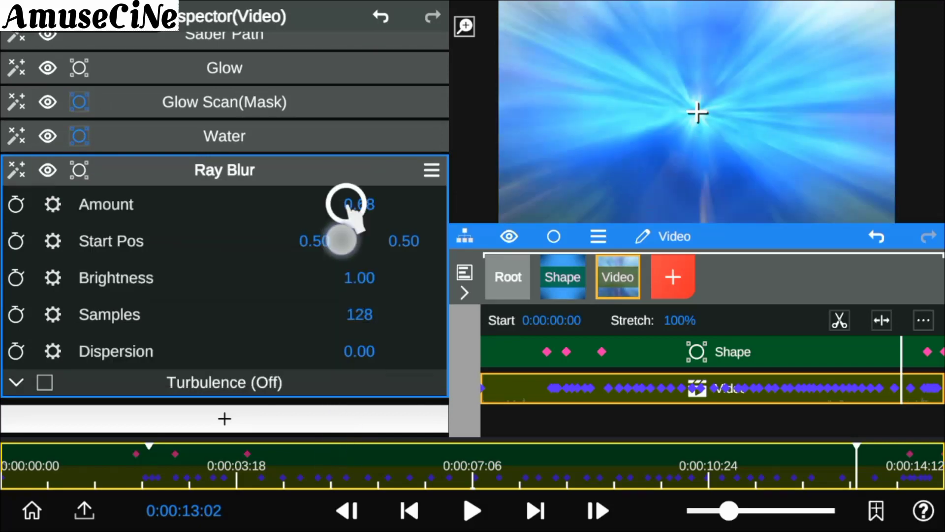
left_click_drag(348, 201, 345, 442)
left_click_drag(354, 204, 355, 302)
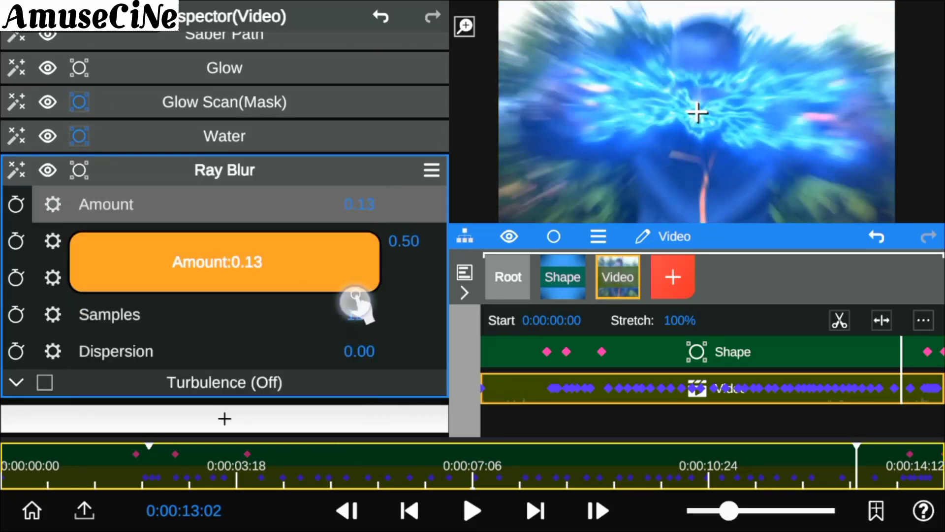
left_click_drag(354, 205, 359, 249)
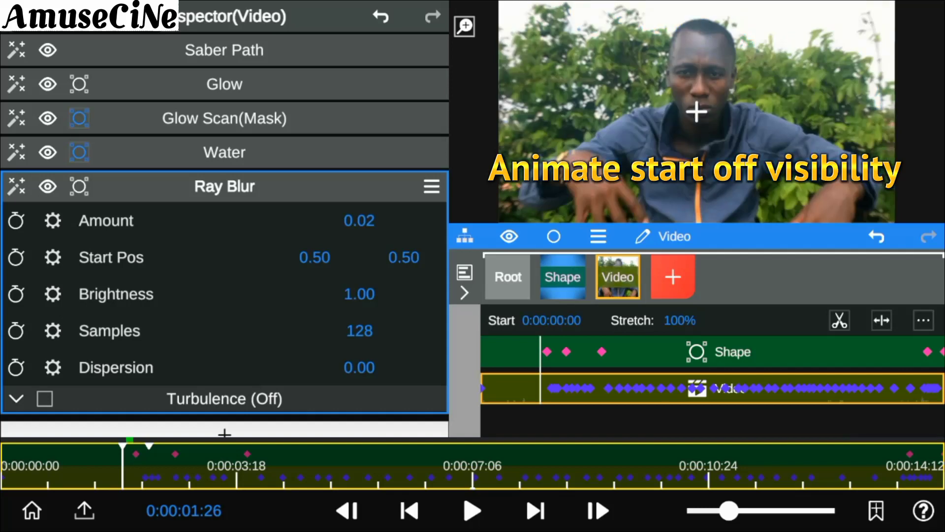
Keyframe Ray Blur Amount at 0.00, then 0.016 a few frames later
left_click(359, 220)
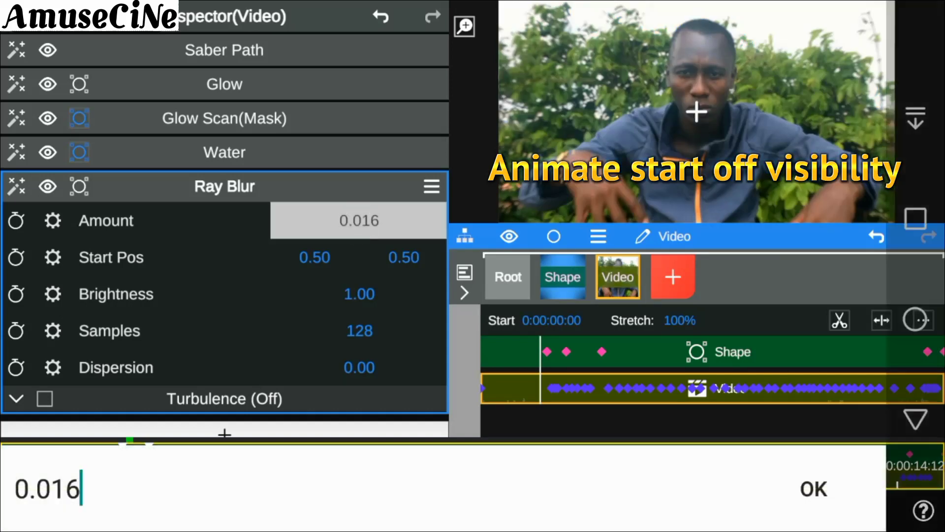
left_click(812, 226)
left_click_drag(348, 220, 342, 264)
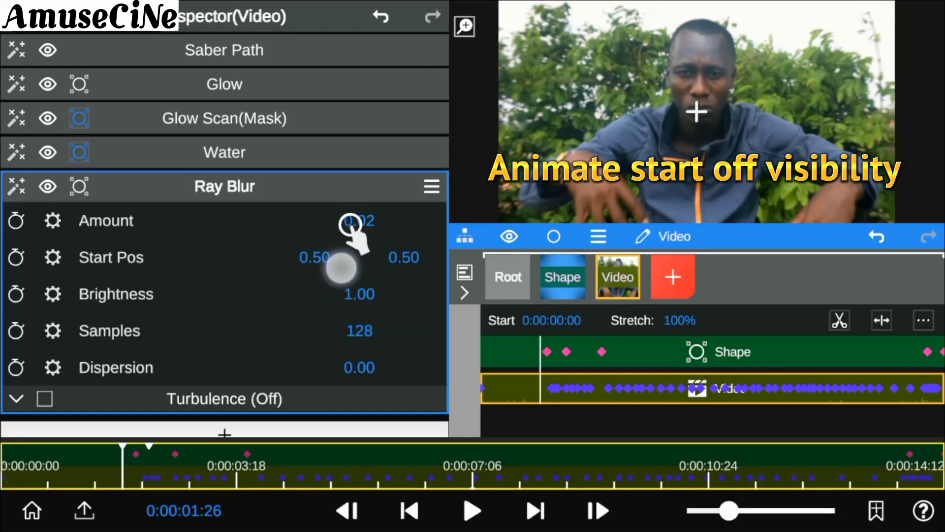
left_click(106, 220)
left_click_drag(123, 449, 137, 449)
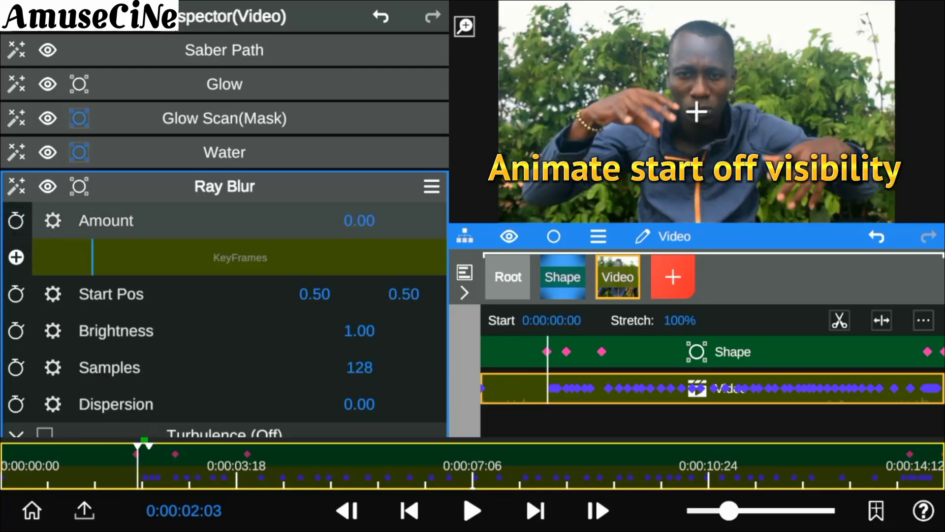
left_click(16, 251)
left_click(148, 449)
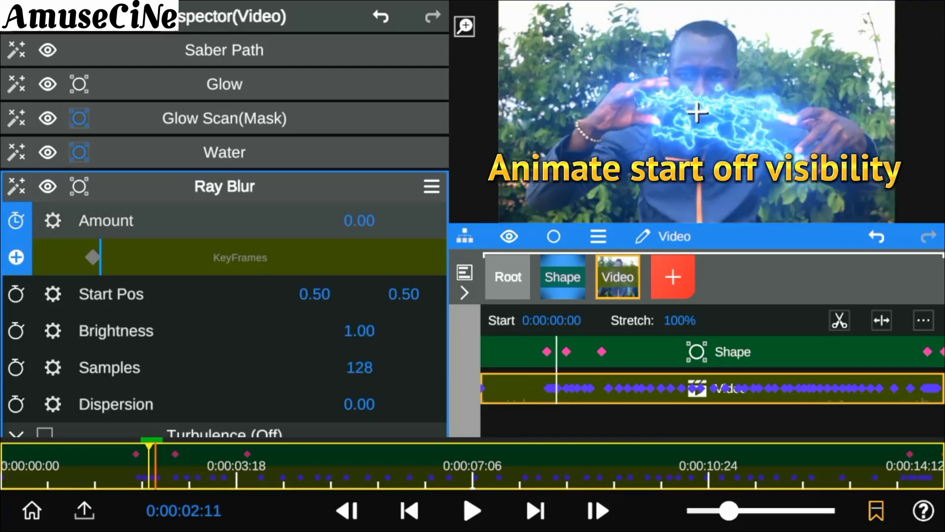
left_click(358, 220)
double_click(42, 489)
type("0.016")
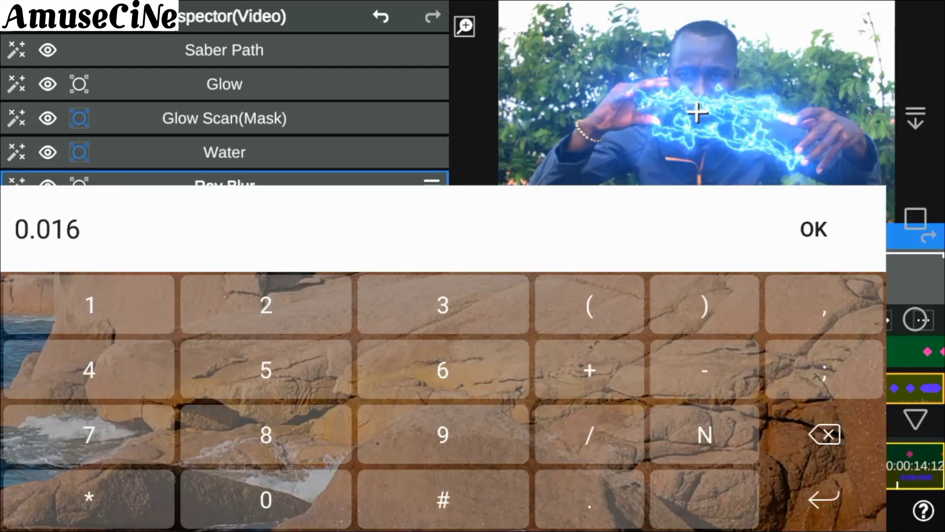
left_click(812, 228)
Add a Dispersion keyframe and raise Dispersion to 0.11
scroll(9, 309, "down", 2)
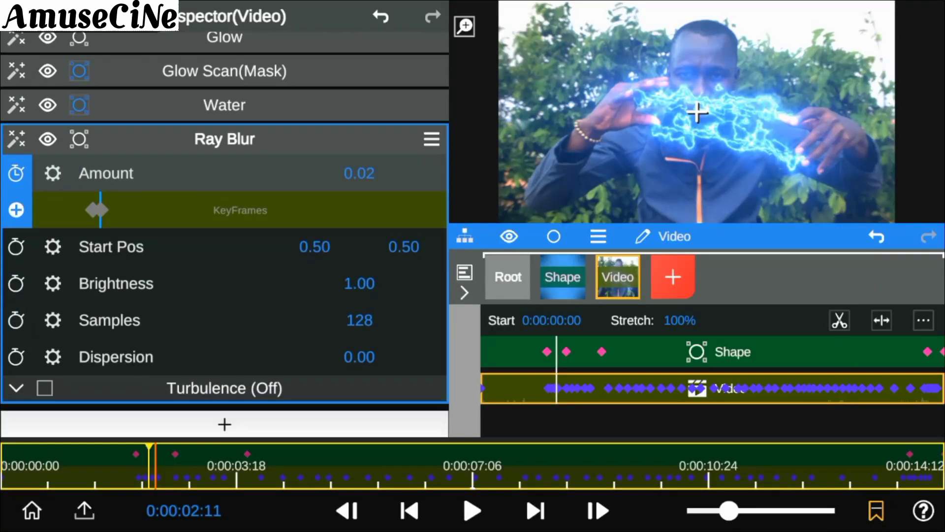
left_click(93, 212)
left_click(16, 358)
left_click(16, 393)
left_click(101, 208)
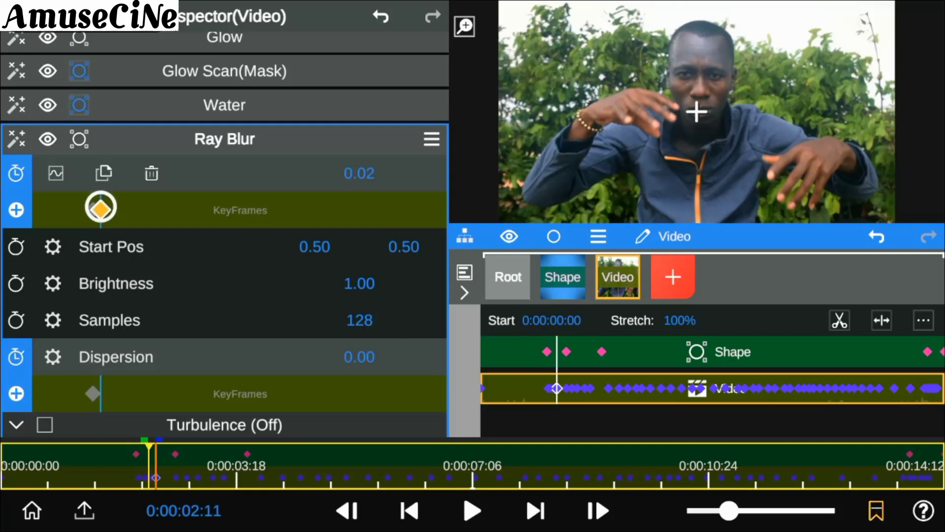
left_click_drag(363, 359, 358, 306)
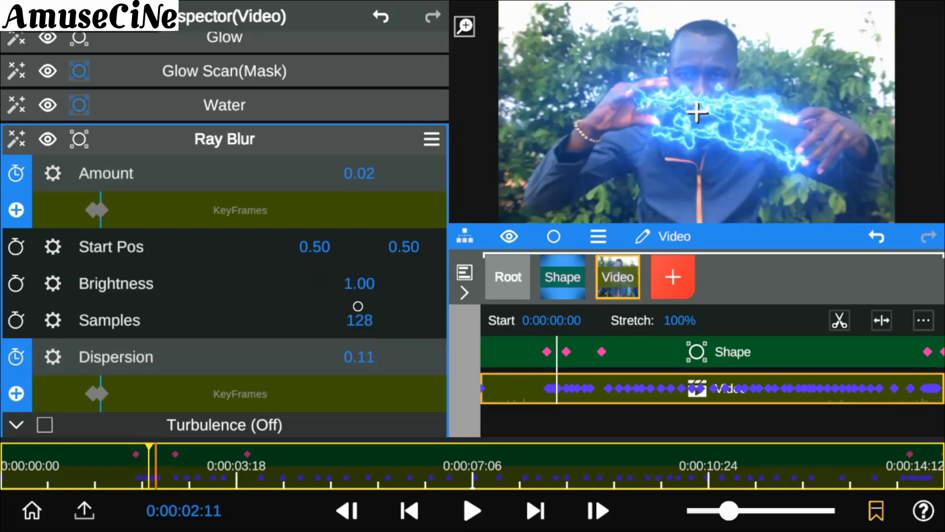
Collapse Ray Blur and preview frames at 0:00:03:19, 0:00:04:14 and 0:00:05:18
left_click(173, 140)
left_click(238, 472)
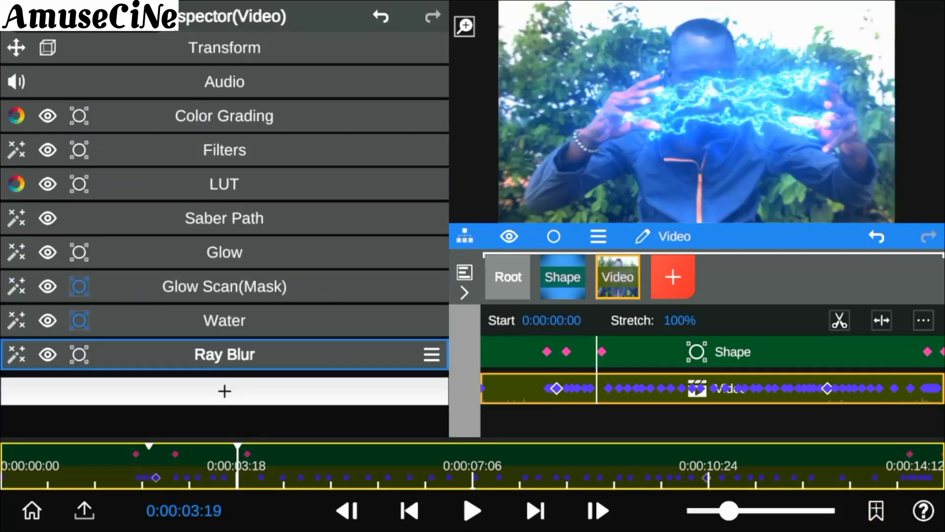
left_click(293, 478)
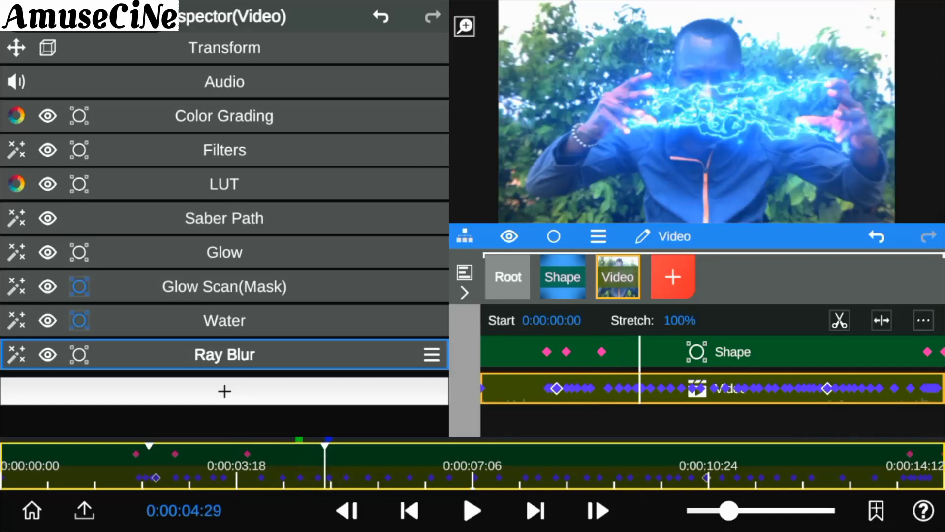
left_click(367, 469)
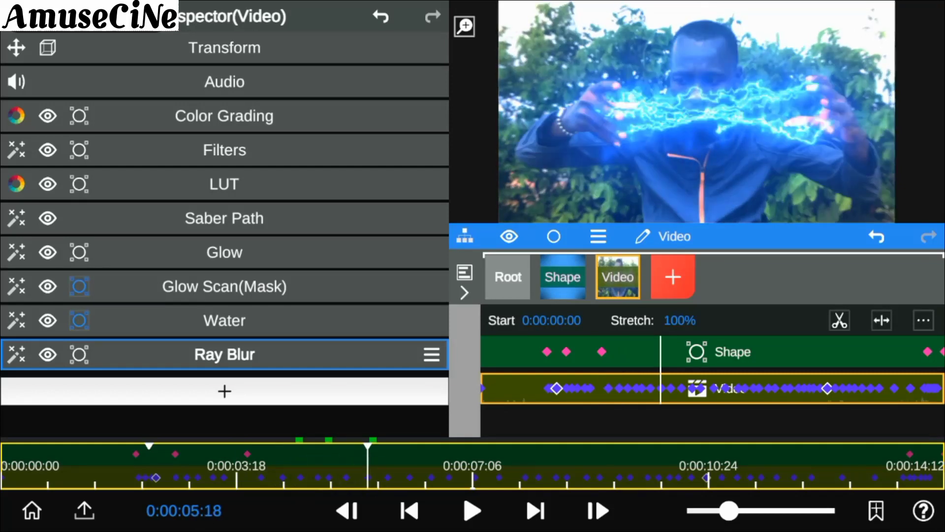
Toggle Glow Scan off and on to compare, then view its settings
left_click(40, 292)
left_click(48, 286)
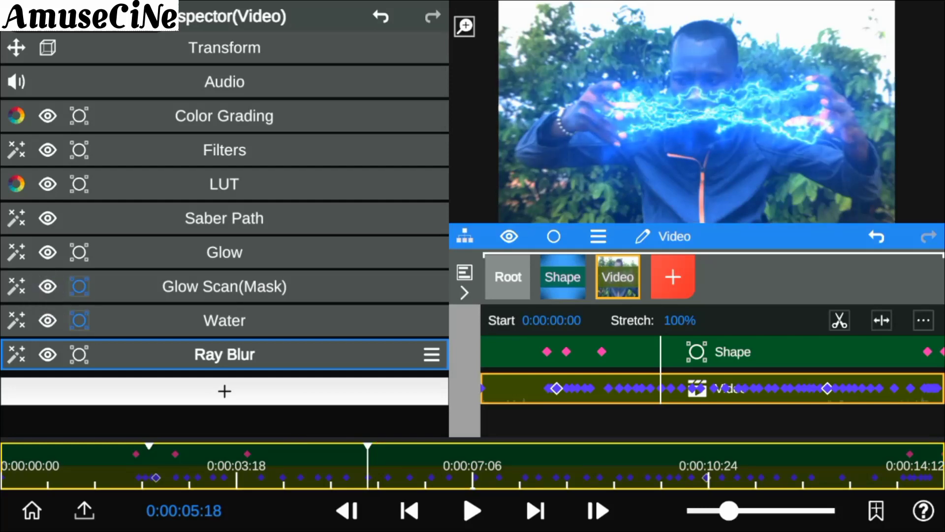
left_click(145, 296)
Remove the Glow Scan ellipse mask and set its threshold to 0.28
left_click(79, 117)
left_click(194, 205)
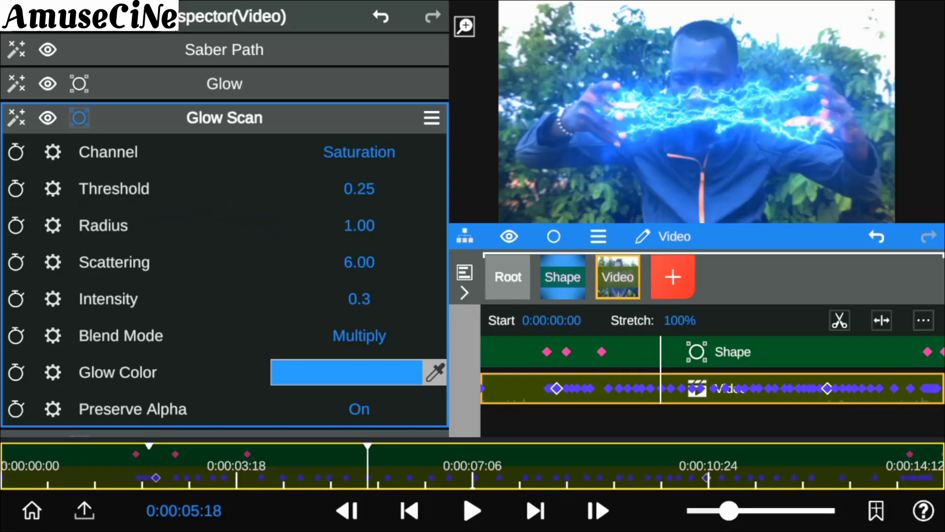
left_click(359, 189)
type("0.28")
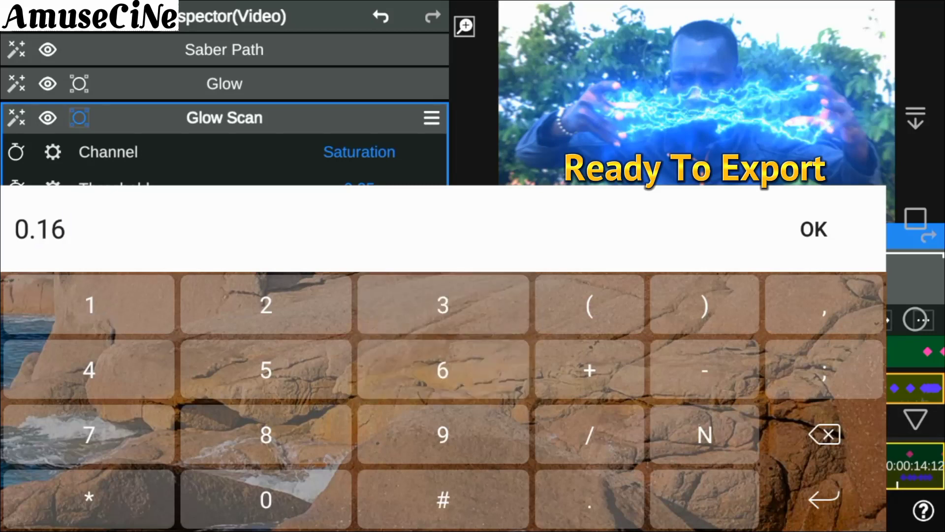
left_click(814, 229)
left_click(158, 127)
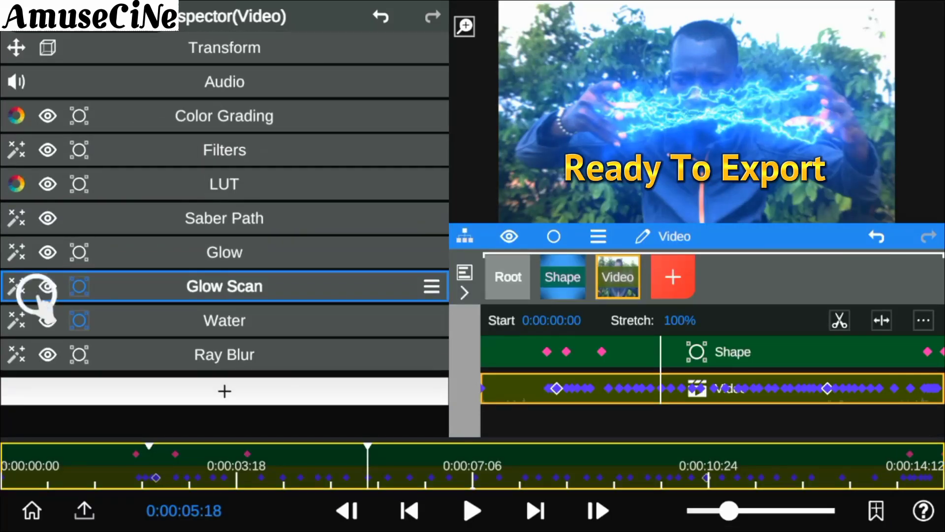
left_click(48, 286)
left_click(47, 286)
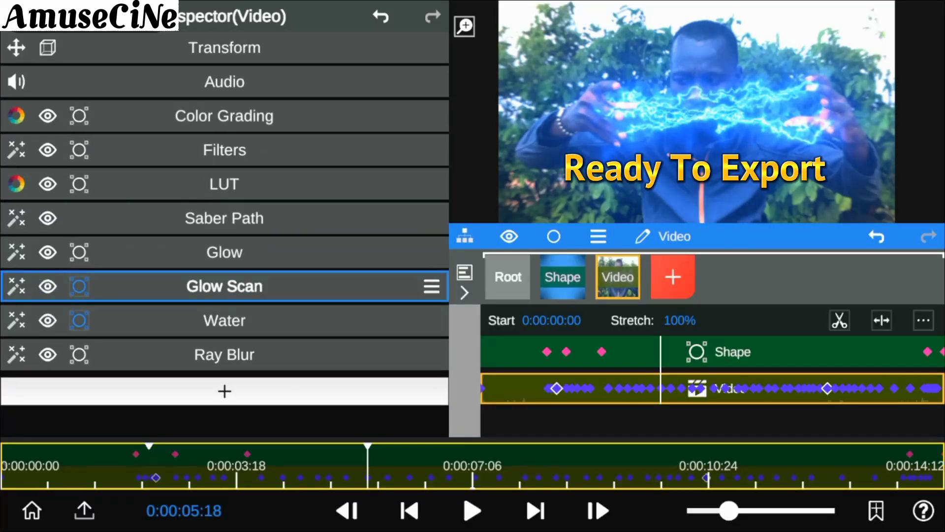
Set preview resolution to 100% and export at 1080P with Very High quality
left_click(507, 277)
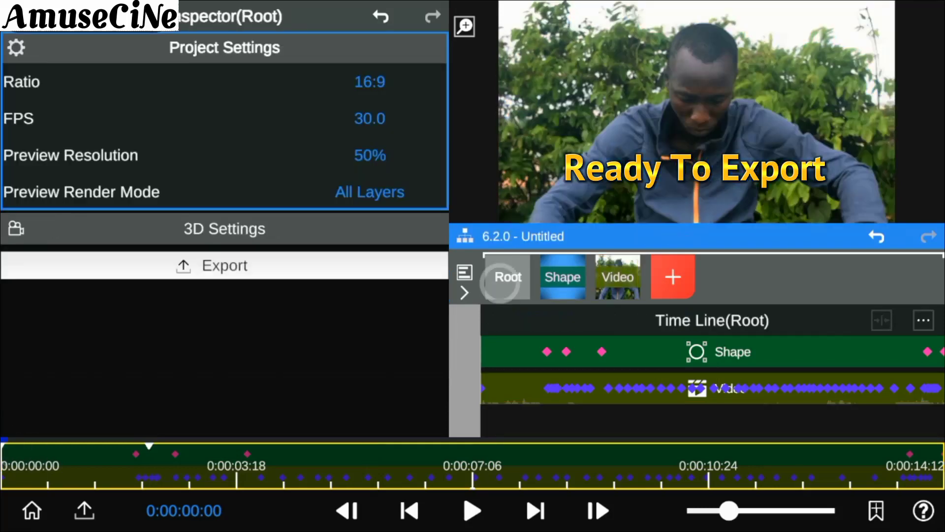
left_click(225, 146)
left_click(235, 62)
left_click(225, 265)
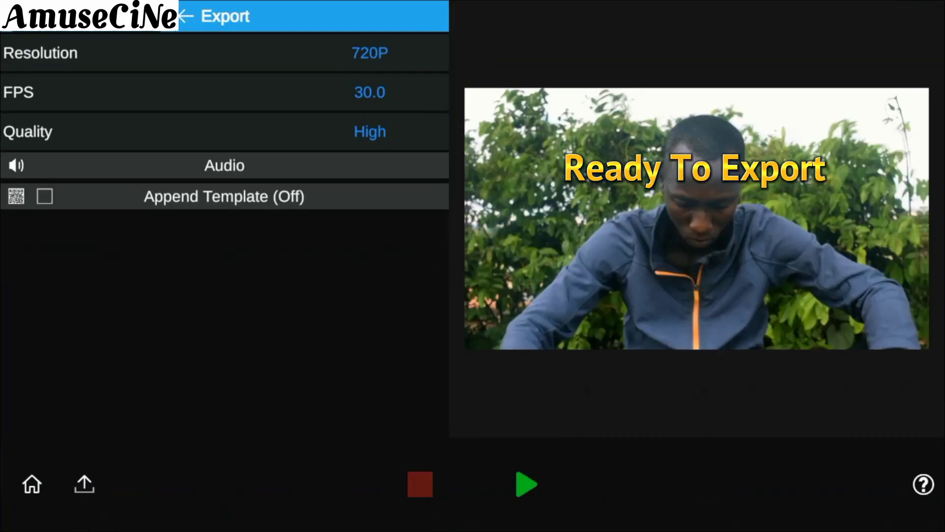
left_click(224, 53)
left_click(226, 101)
left_click(224, 131)
left_click(224, 179)
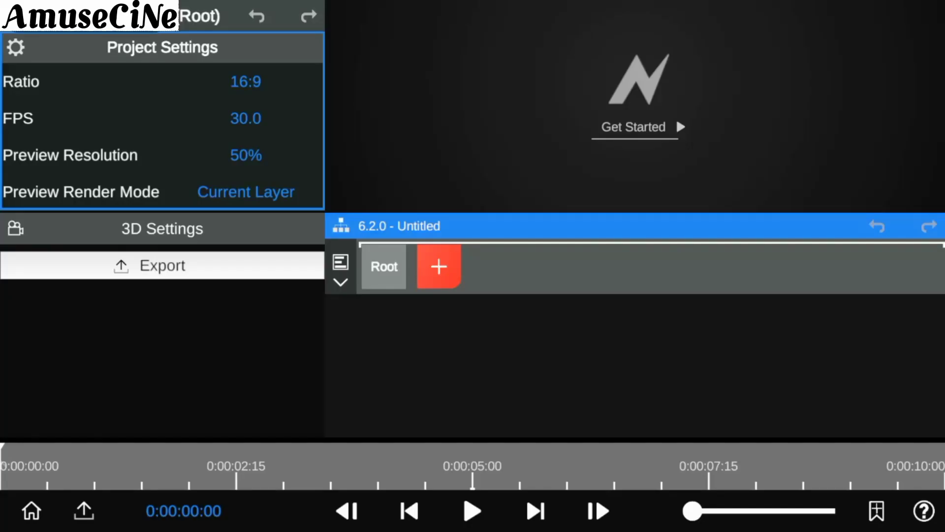
Import the exported saber video as a layer and play it back
left_click(433, 272)
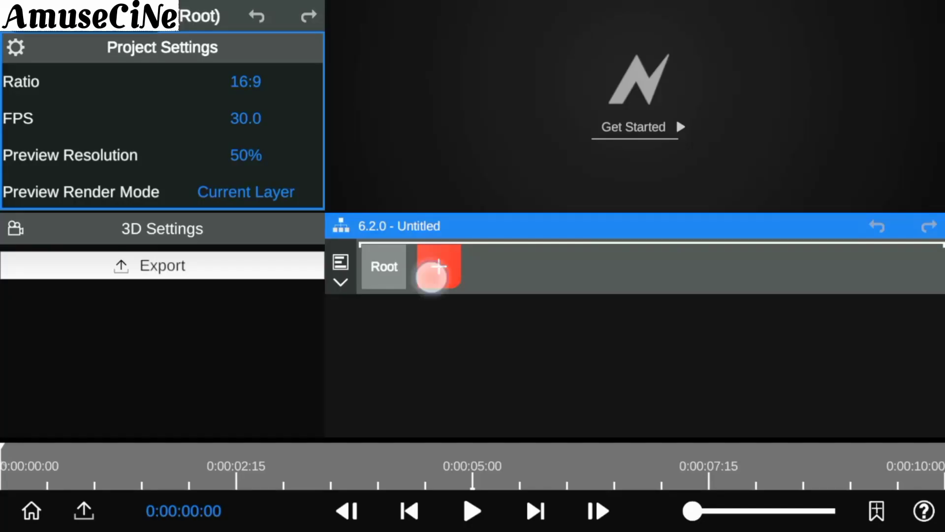
left_click(430, 79)
left_click_drag(740, 226, 740, 302)
left_click(472, 511)
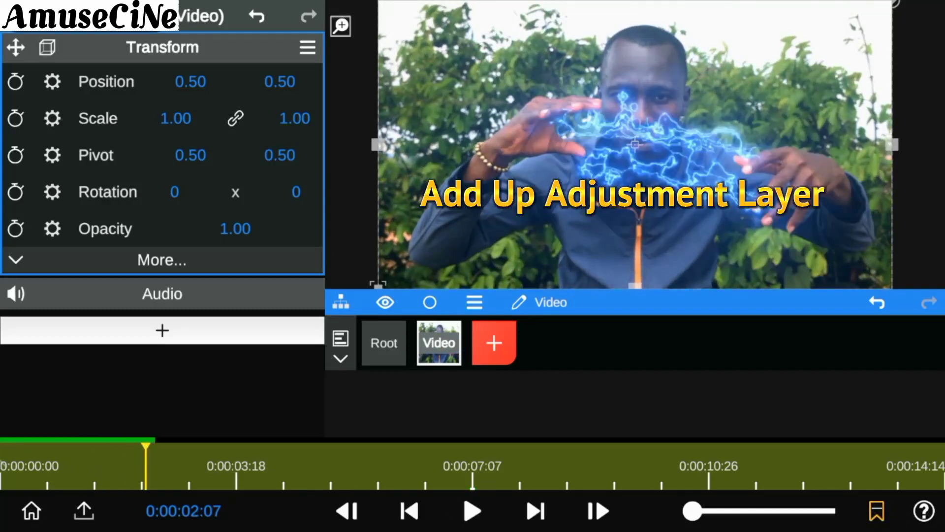
Add an Adjustment layer starting at 0:00:02:07 and running to the video's end
left_click(494, 342)
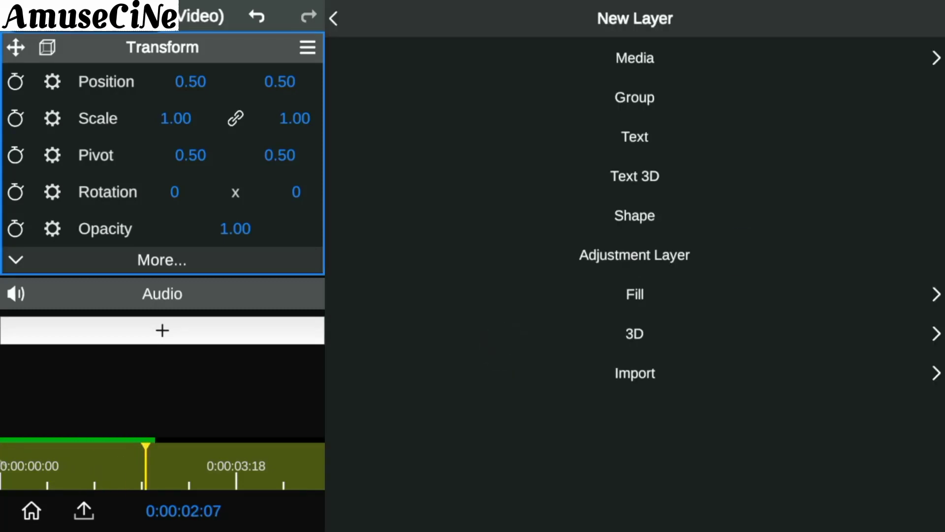
left_click(665, 253)
left_click(384, 343)
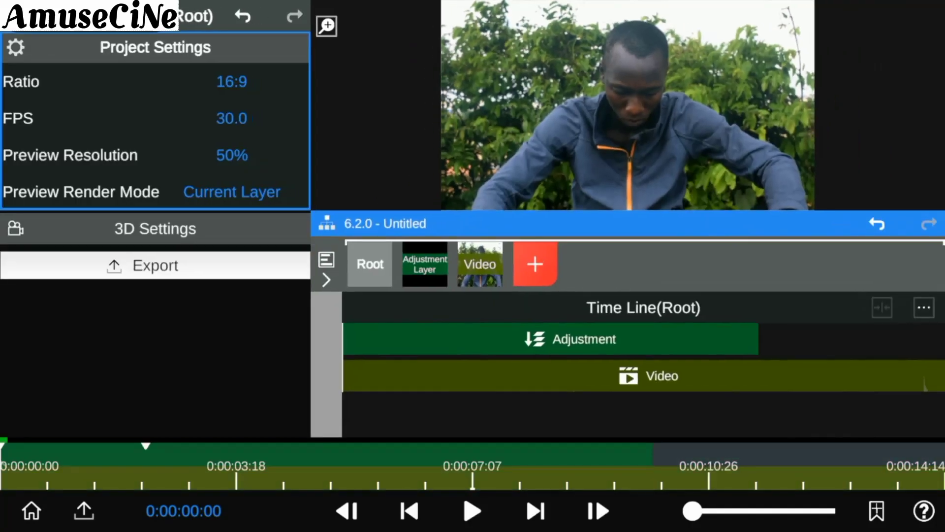
left_click(675, 332)
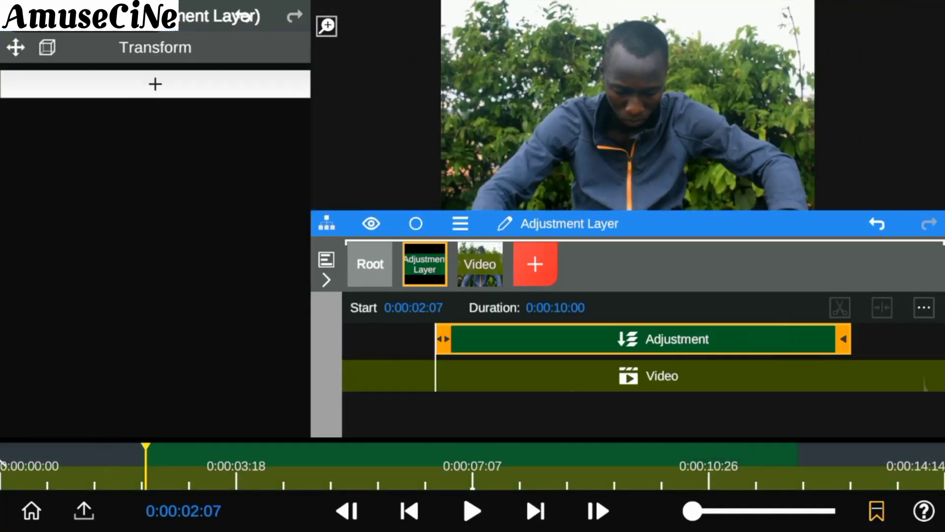
left_click_drag(675, 339, 653, 339)
left_click_drag(864, 339, 905, 452)
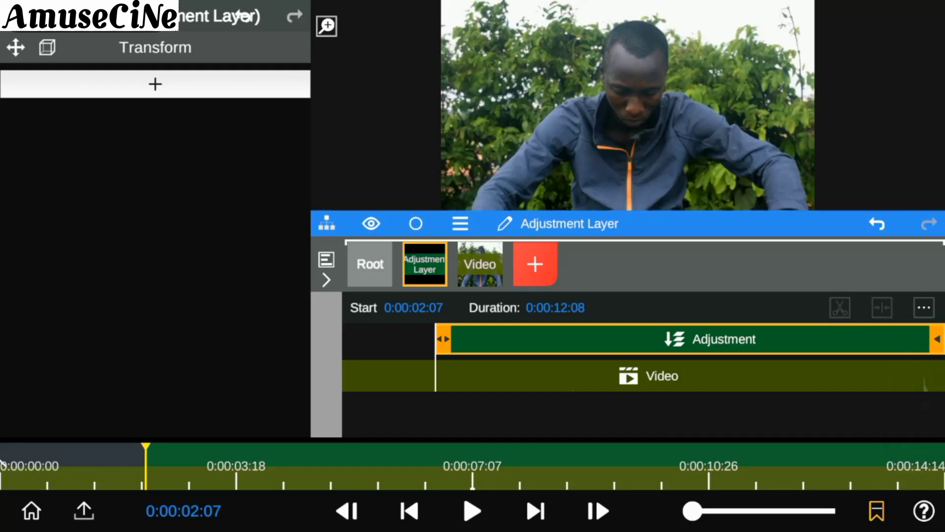
left_click_drag(760, 358, 755, 364)
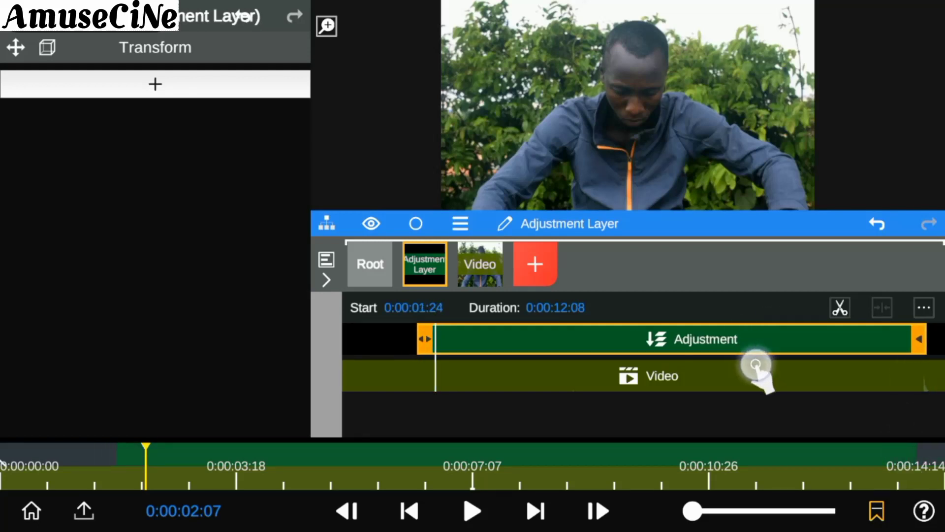
left_click_drag(424, 339, 442, 339)
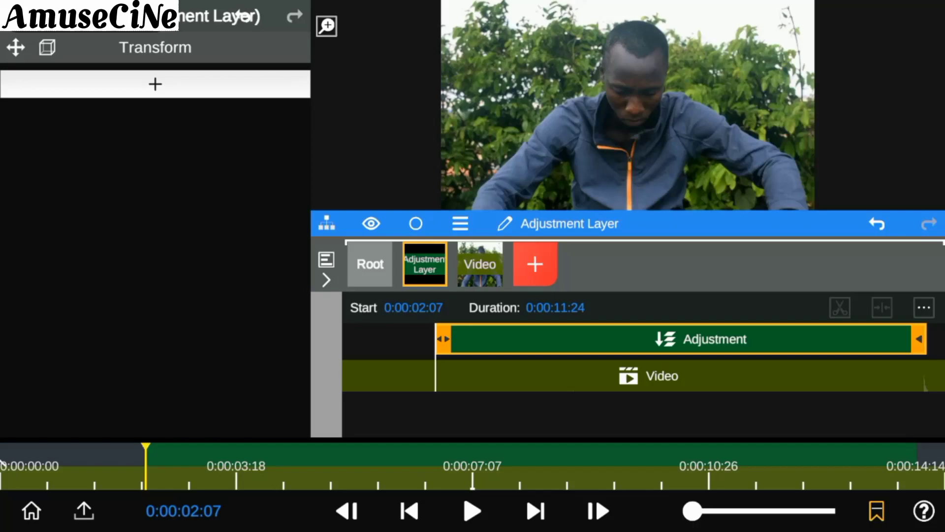
Put a Shake effect on the Adjustment layer and adjust its horizontal amount
left_click(155, 84)
left_click(84, 141)
mouse_move(163, 116)
left_mouse_down()
mouse_move(154, 192)
mouse_move(190, 186)
left_mouse_up()
left_click_drag(148, 133, 207, 187)
Set the Shake Amount to 0.05 horizontal and 0.04 vertical
left_click(162, 116)
key("BackSpace")
key("BackSpace")
key("BackSpace")
type("005")
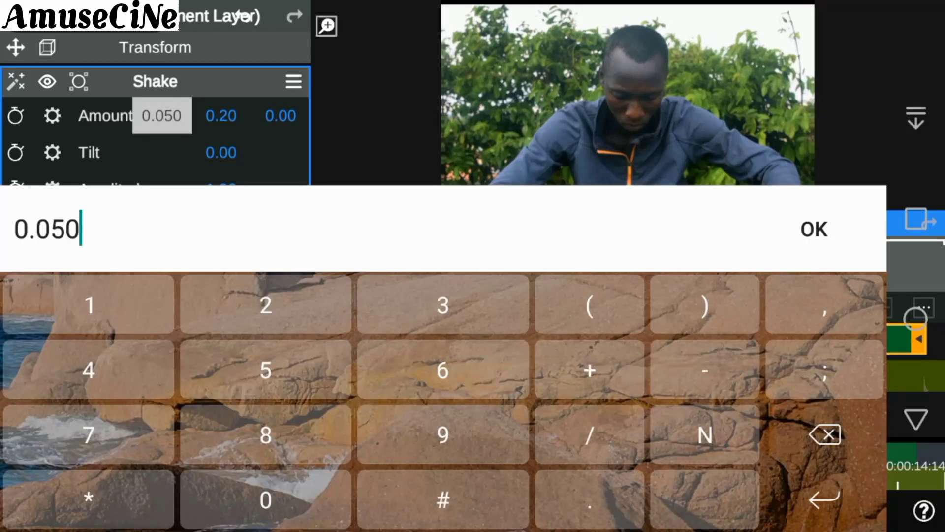
key("Return")
left_click(221, 116)
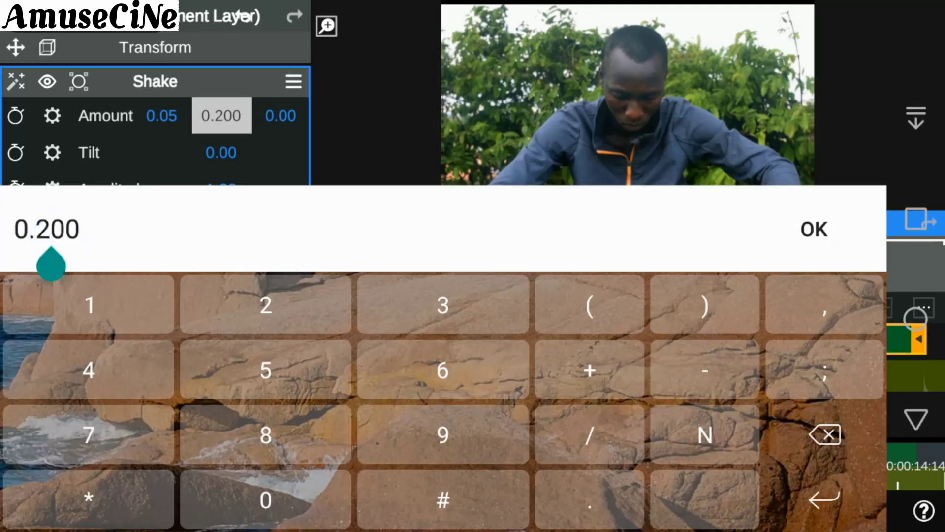
key("BackSpace")
key("BackSpace")
type("40")
key("Return")
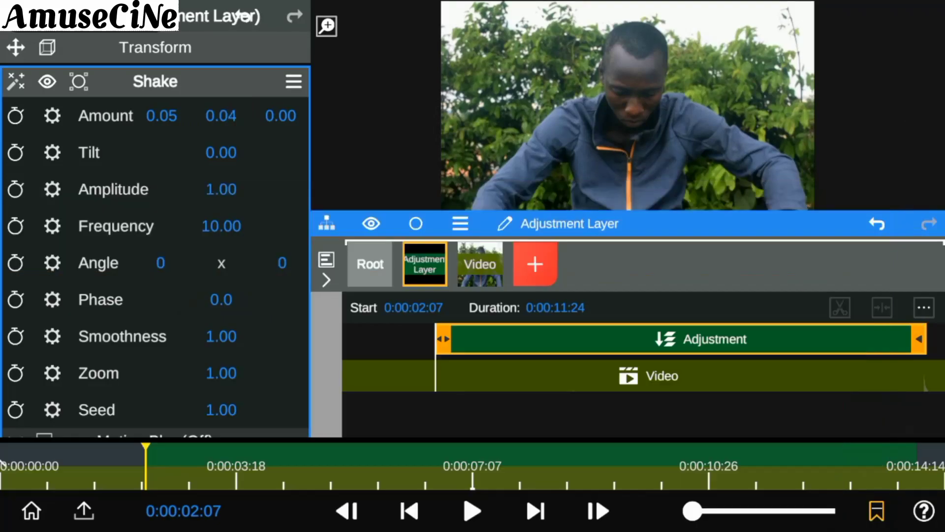
Reduce Shake Amplitude to 0.17 and switch Tiling on
left_click_drag(221, 189, 295, 433)
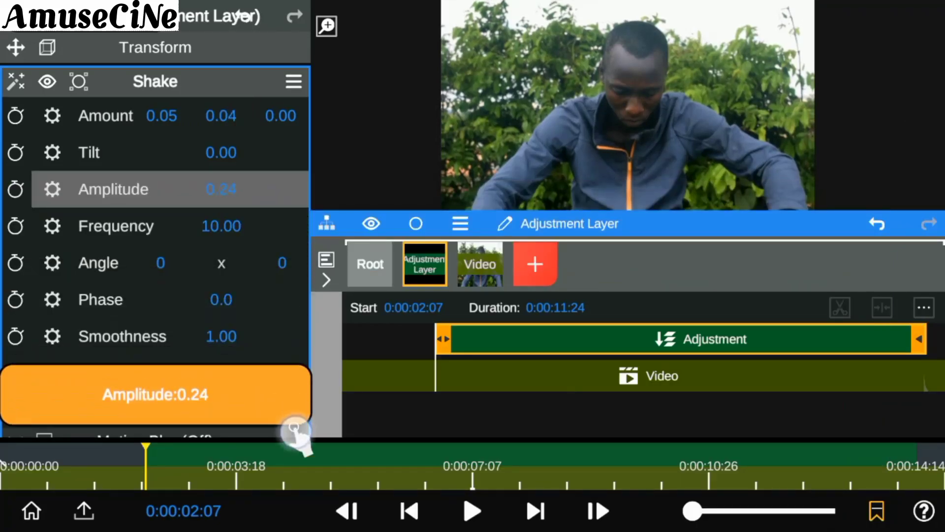
scroll(155, 295, "down", 2)
left_click(29, 382)
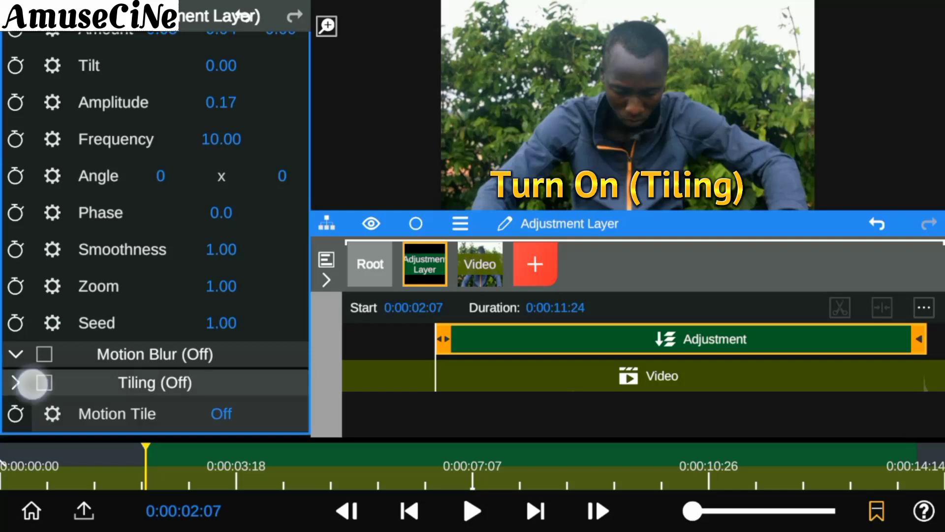
scroll(155, 246, "up", 5)
left_click(369, 264)
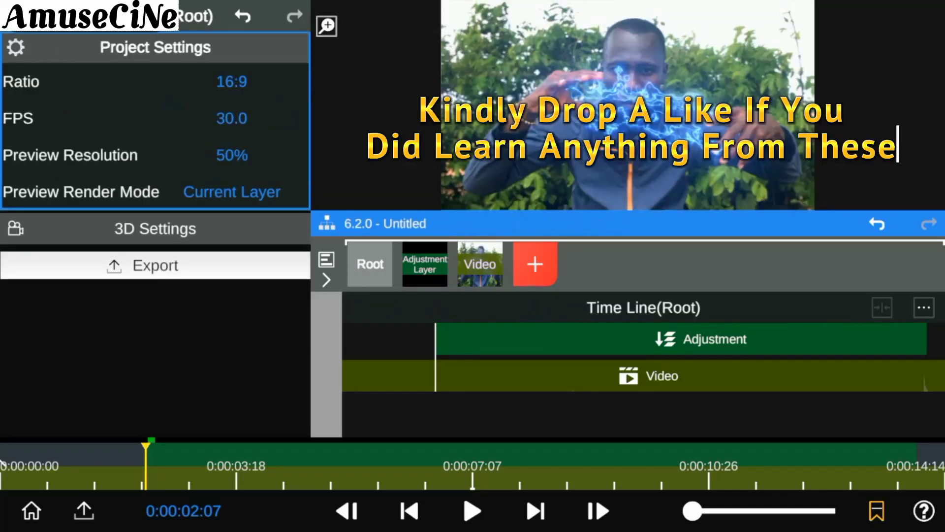
Add an Image overlay layer and preview all layers at 100% resolution
left_click(535, 263)
left_click(743, 63)
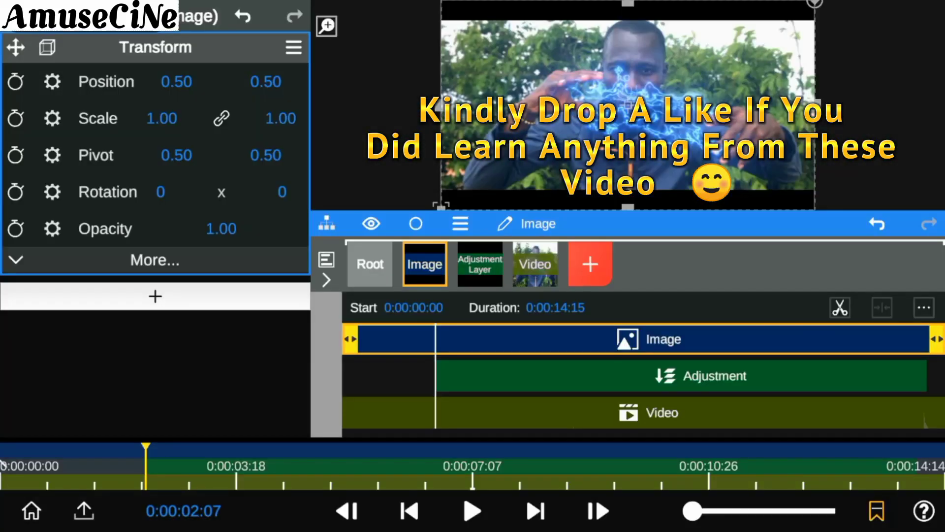
left_click(370, 264)
left_click(231, 192)
left_click(120, 110)
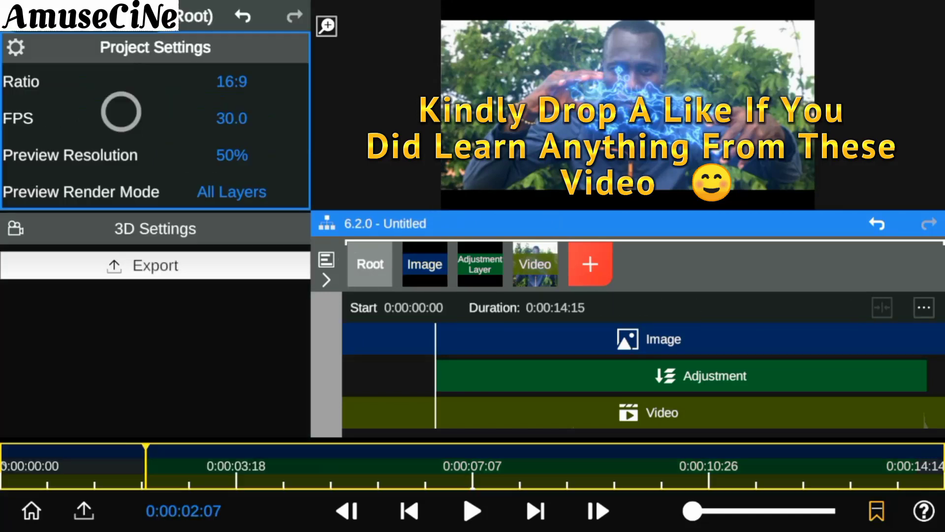
left_click(232, 154)
left_click(142, 58)
Unlink the image scale and stretch it vertically to 1.04
left_click(736, 339)
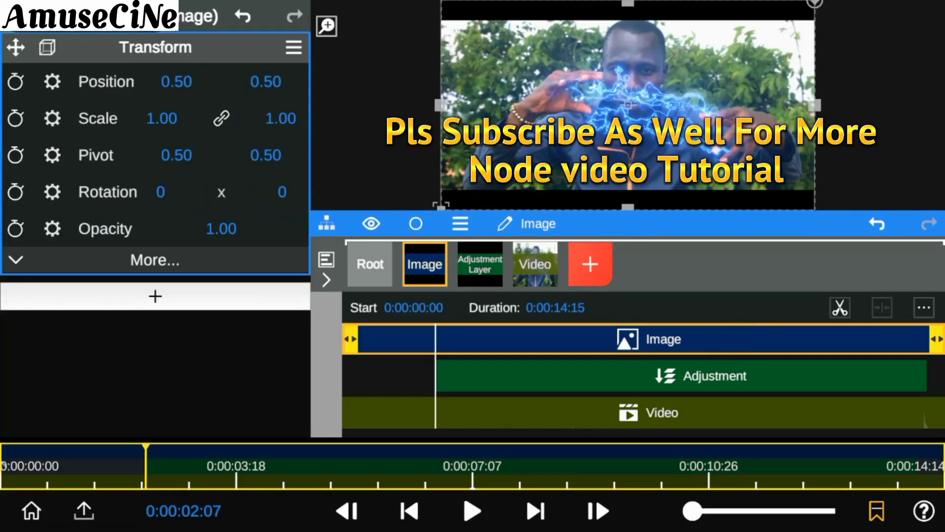
left_click(221, 119)
left_click_drag(265, 134, 276, 104)
left_click_drag(146, 458, 10, 458)
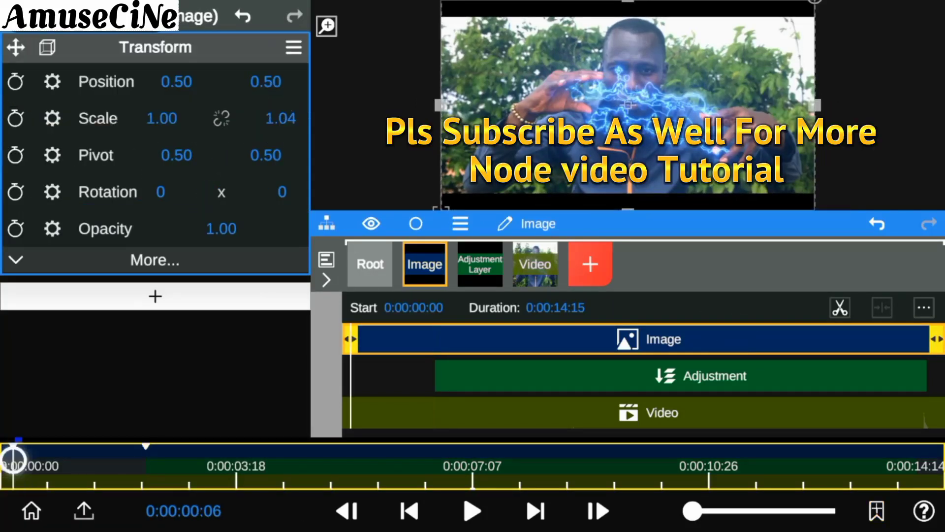
left_click(369, 264)
Play the Image, Adjustment and Video composite in an enlarged preview
left_click(472, 511)
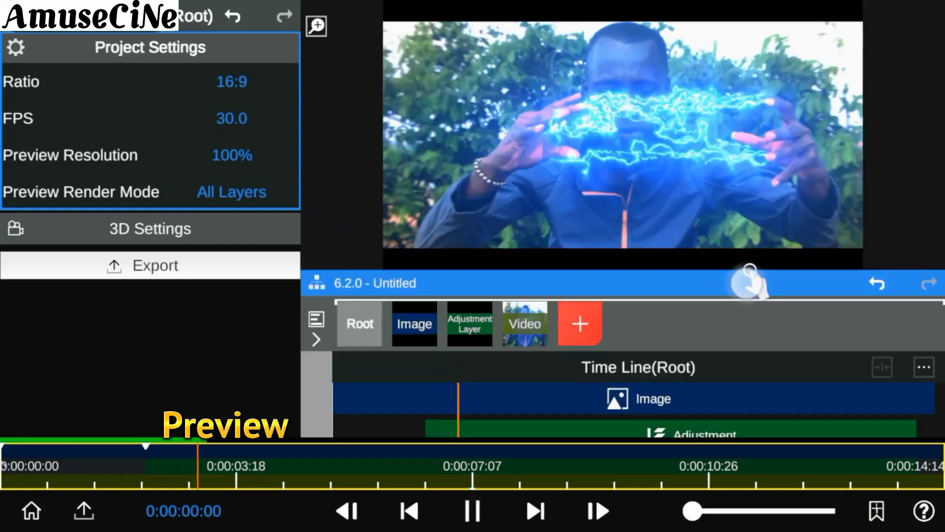
left_click_drag(749, 217, 748, 316)
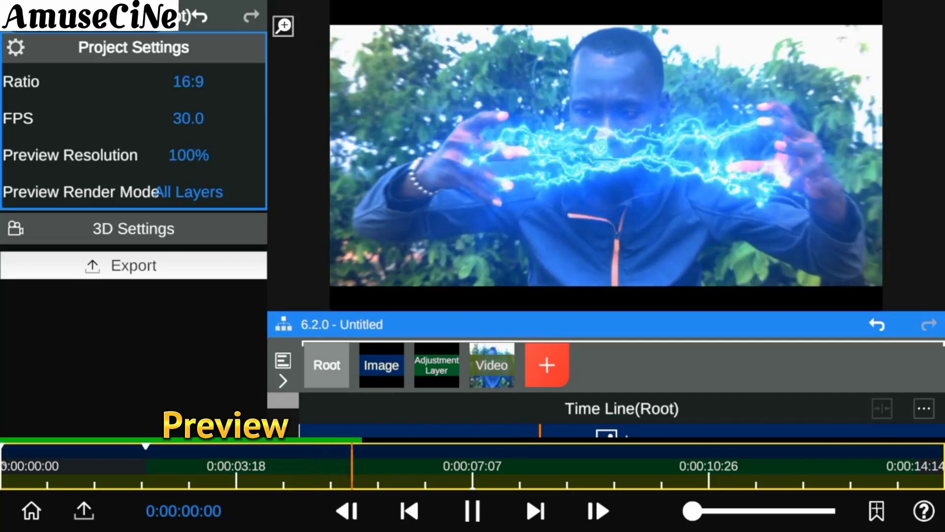